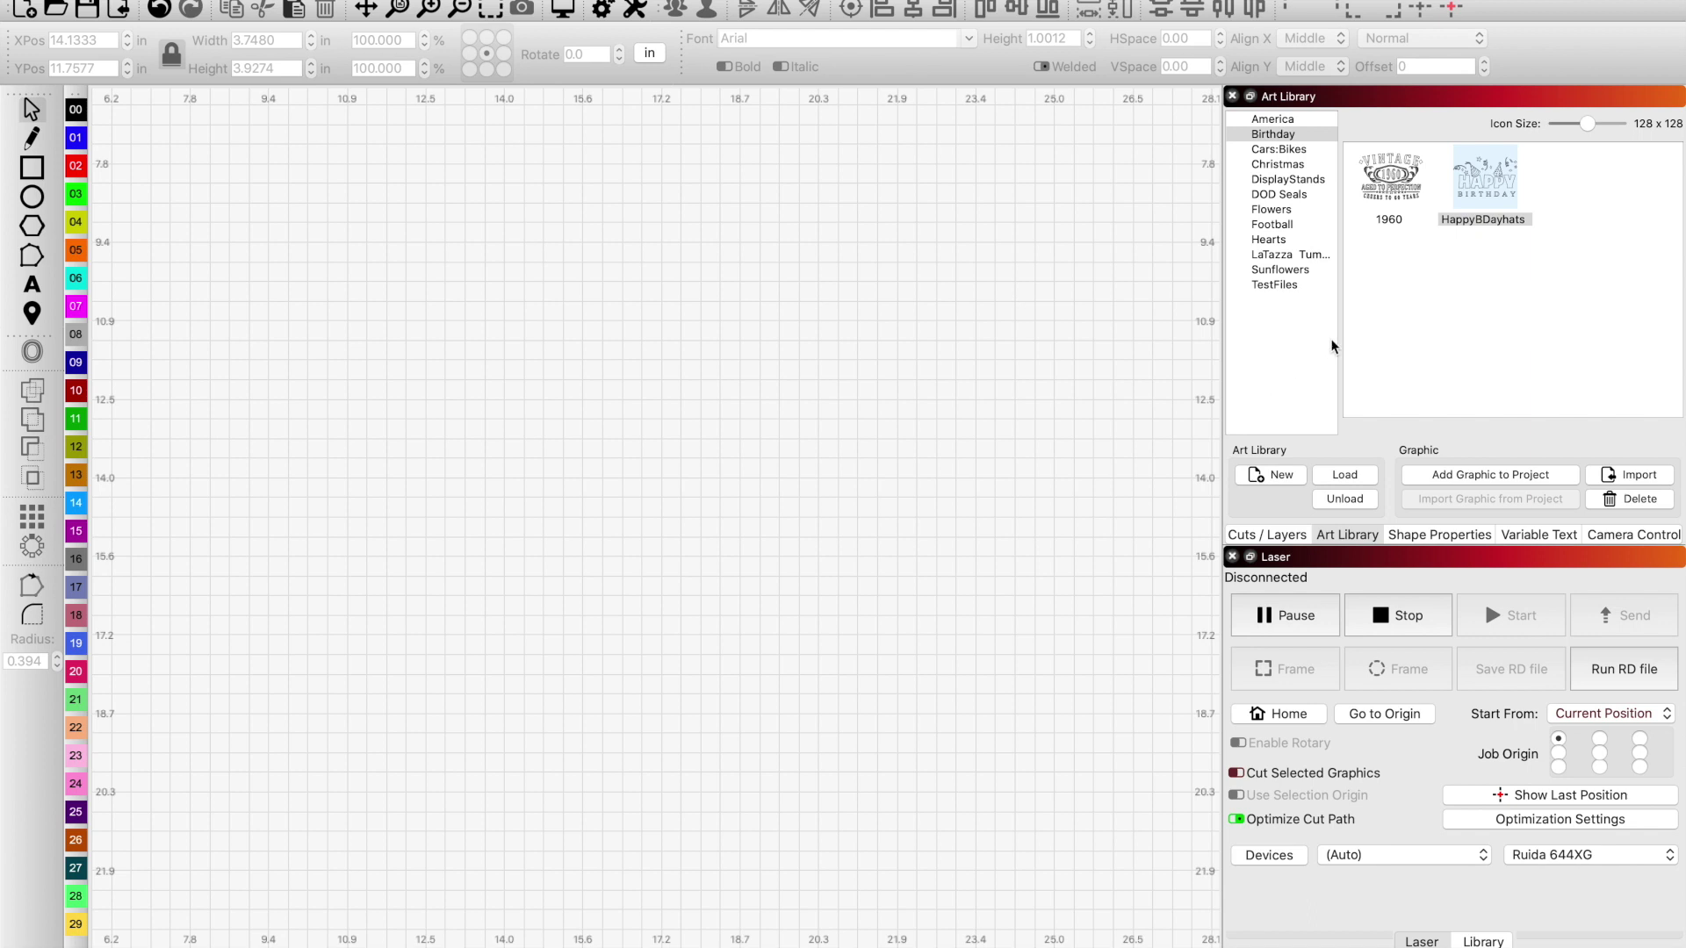
- Show the America category's graphics in the Art Library
left_click(1289, 122)
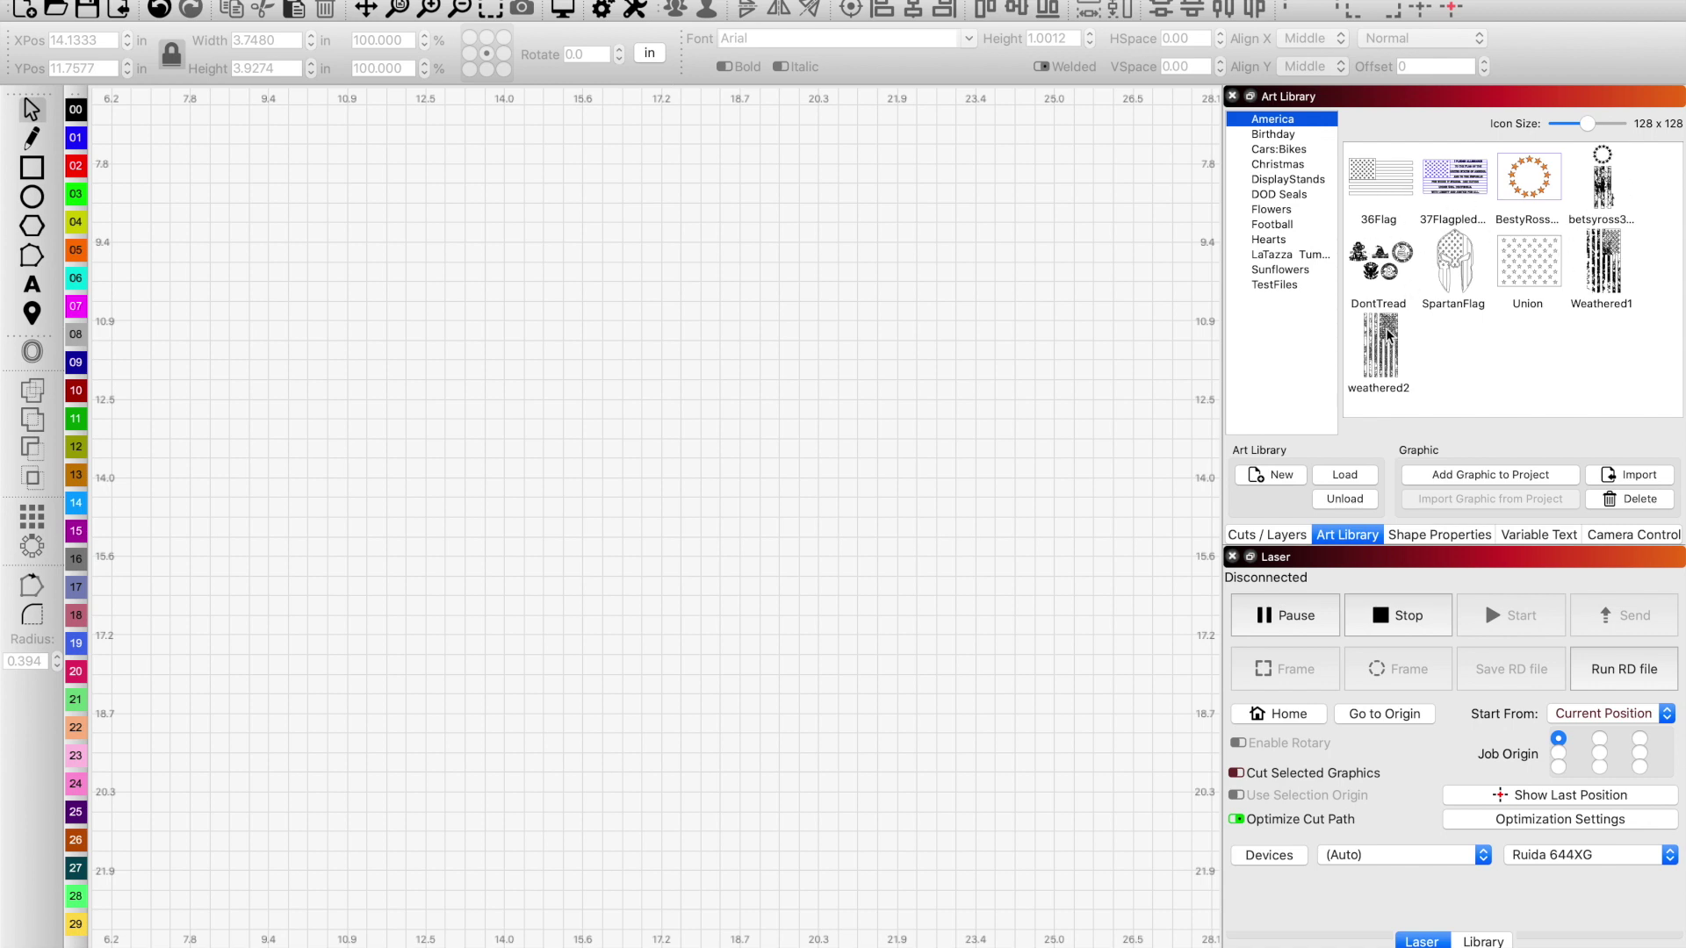
- Place the Birthday HappyBDayhats graphic and the LaTazza 30oz tumbler picture on the canvas
left_click(1293, 137)
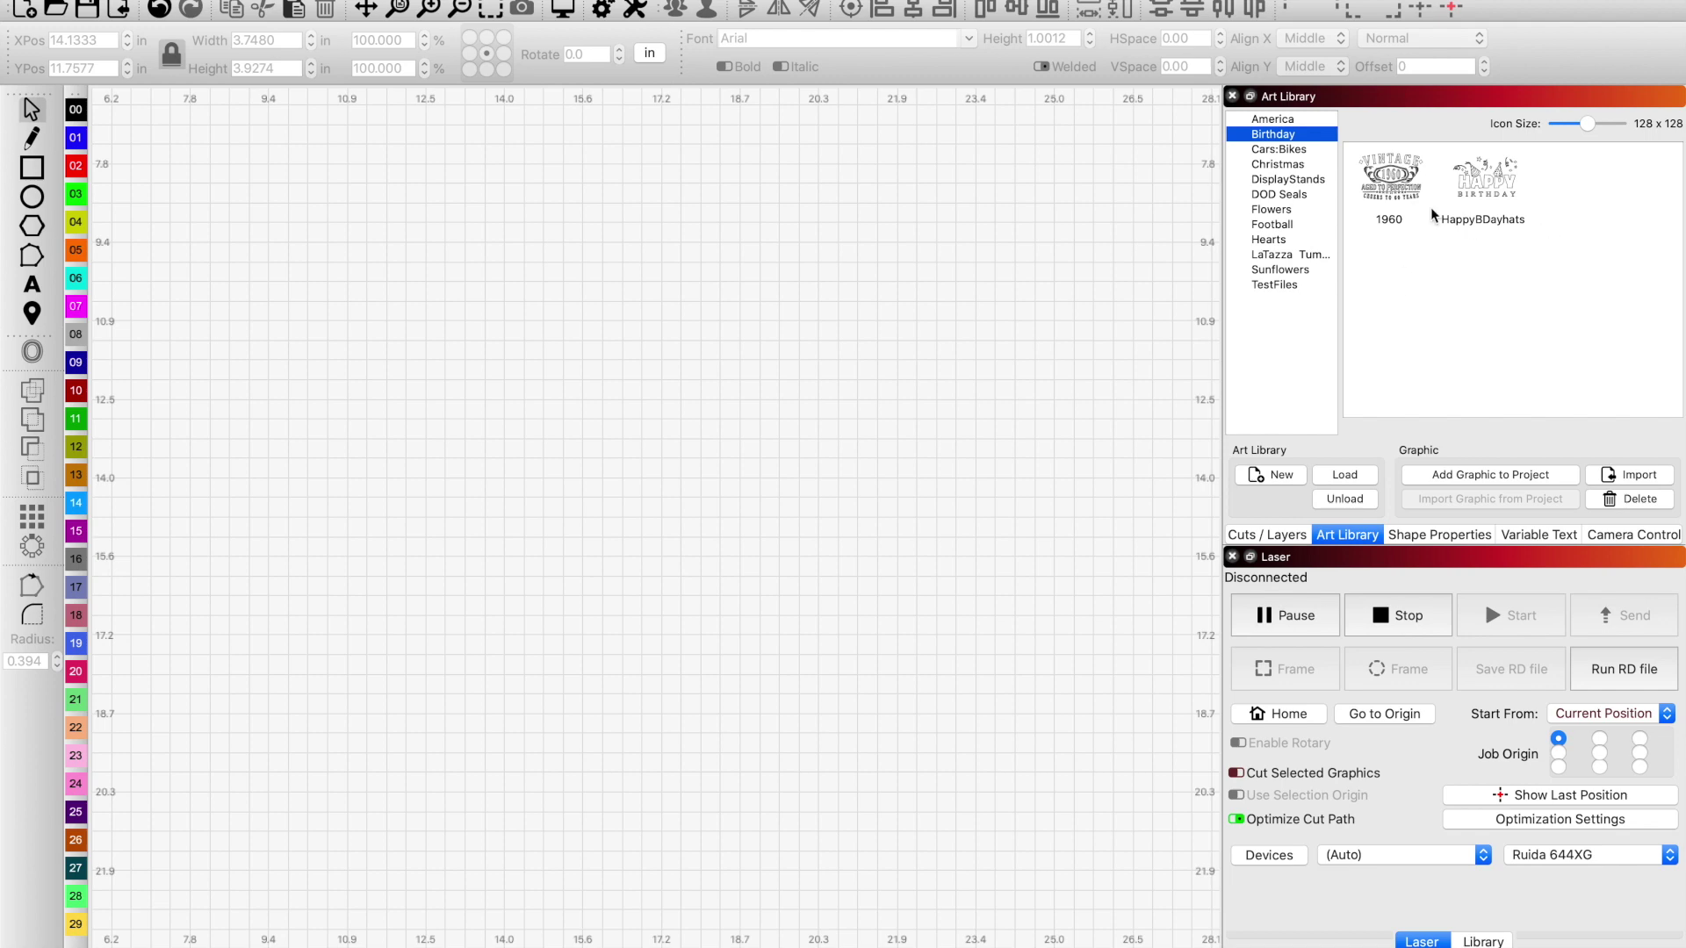
left_click_drag(1501, 192, 688, 360)
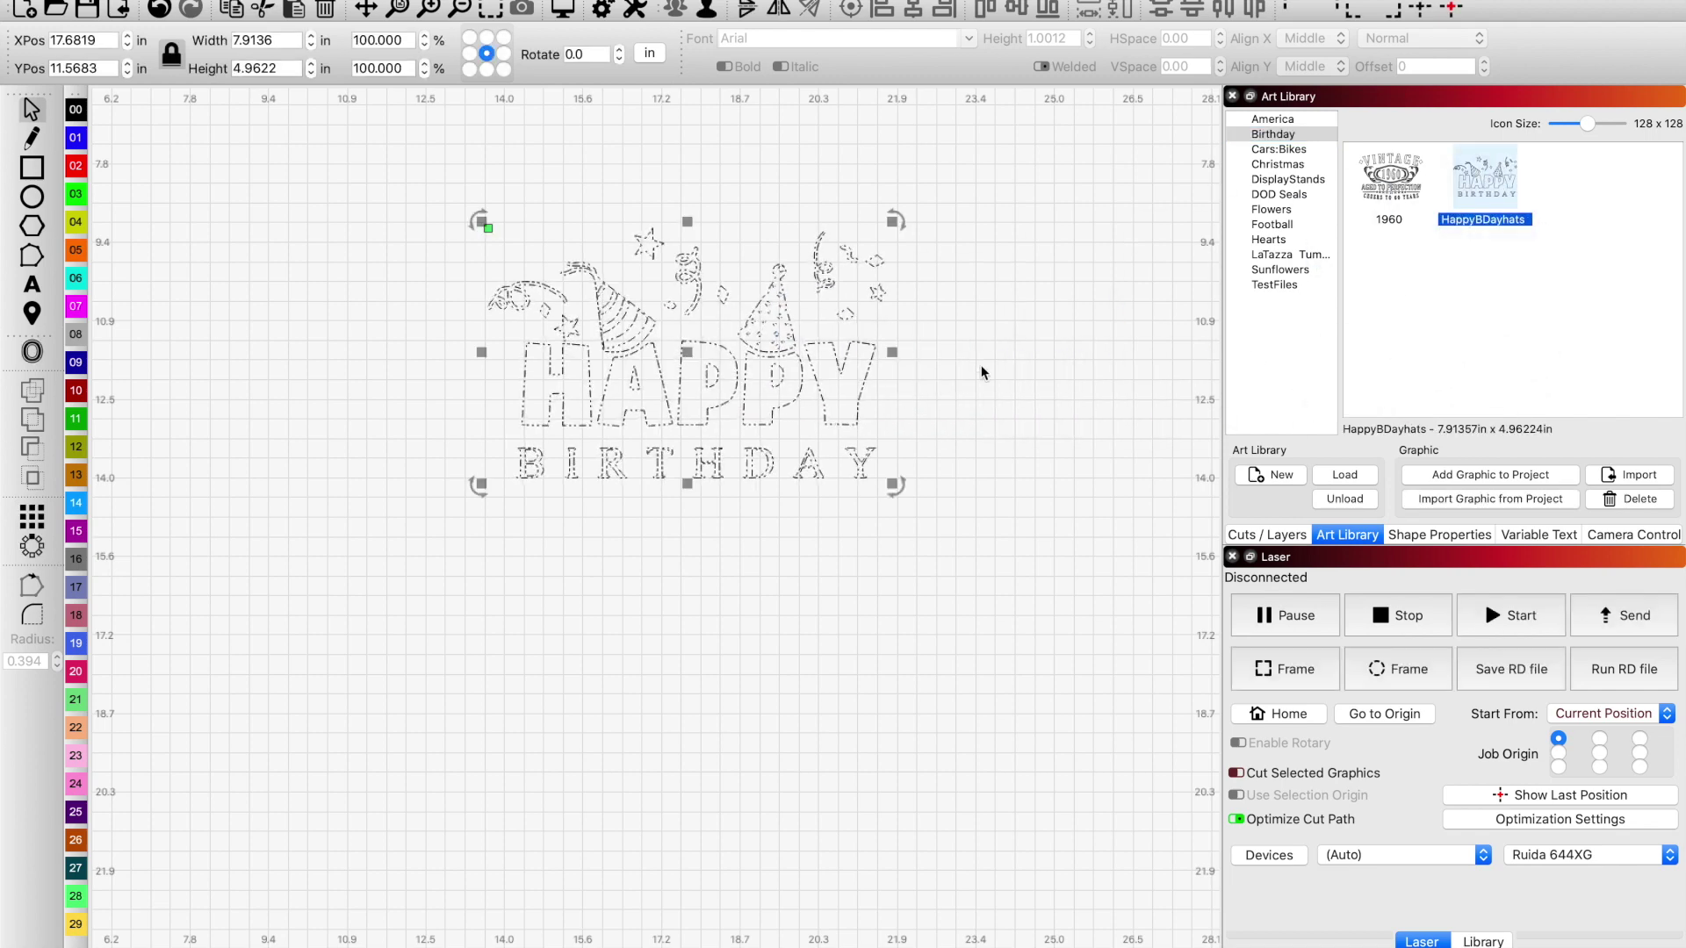
left_click(793, 386)
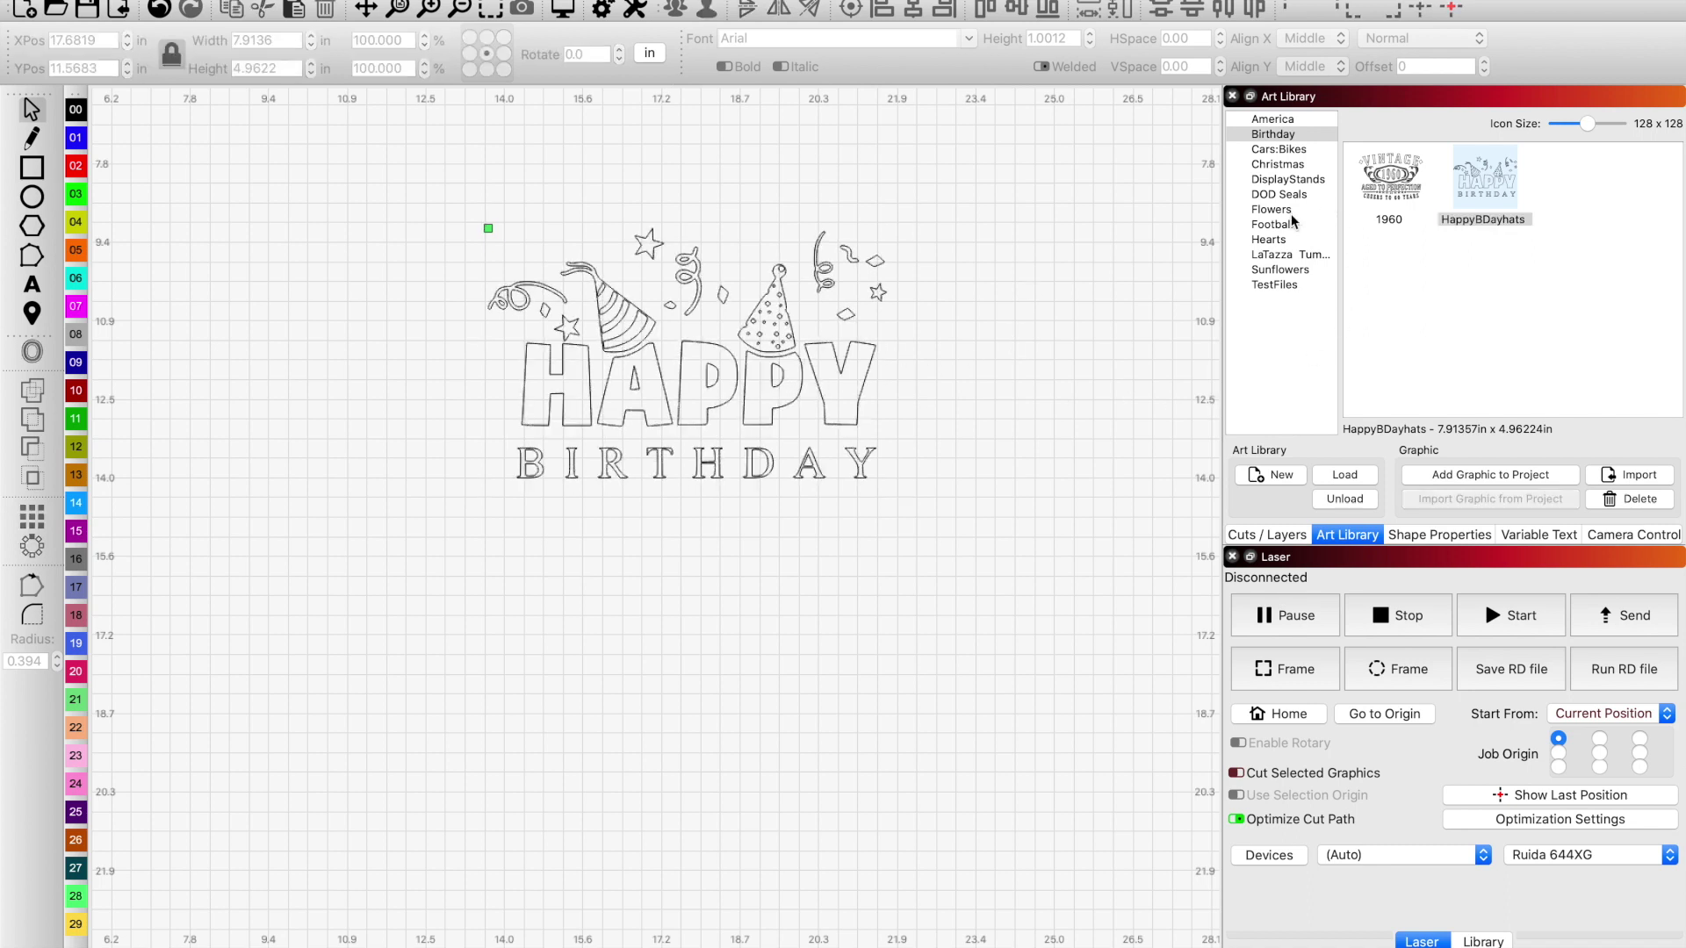
left_click(1296, 256)
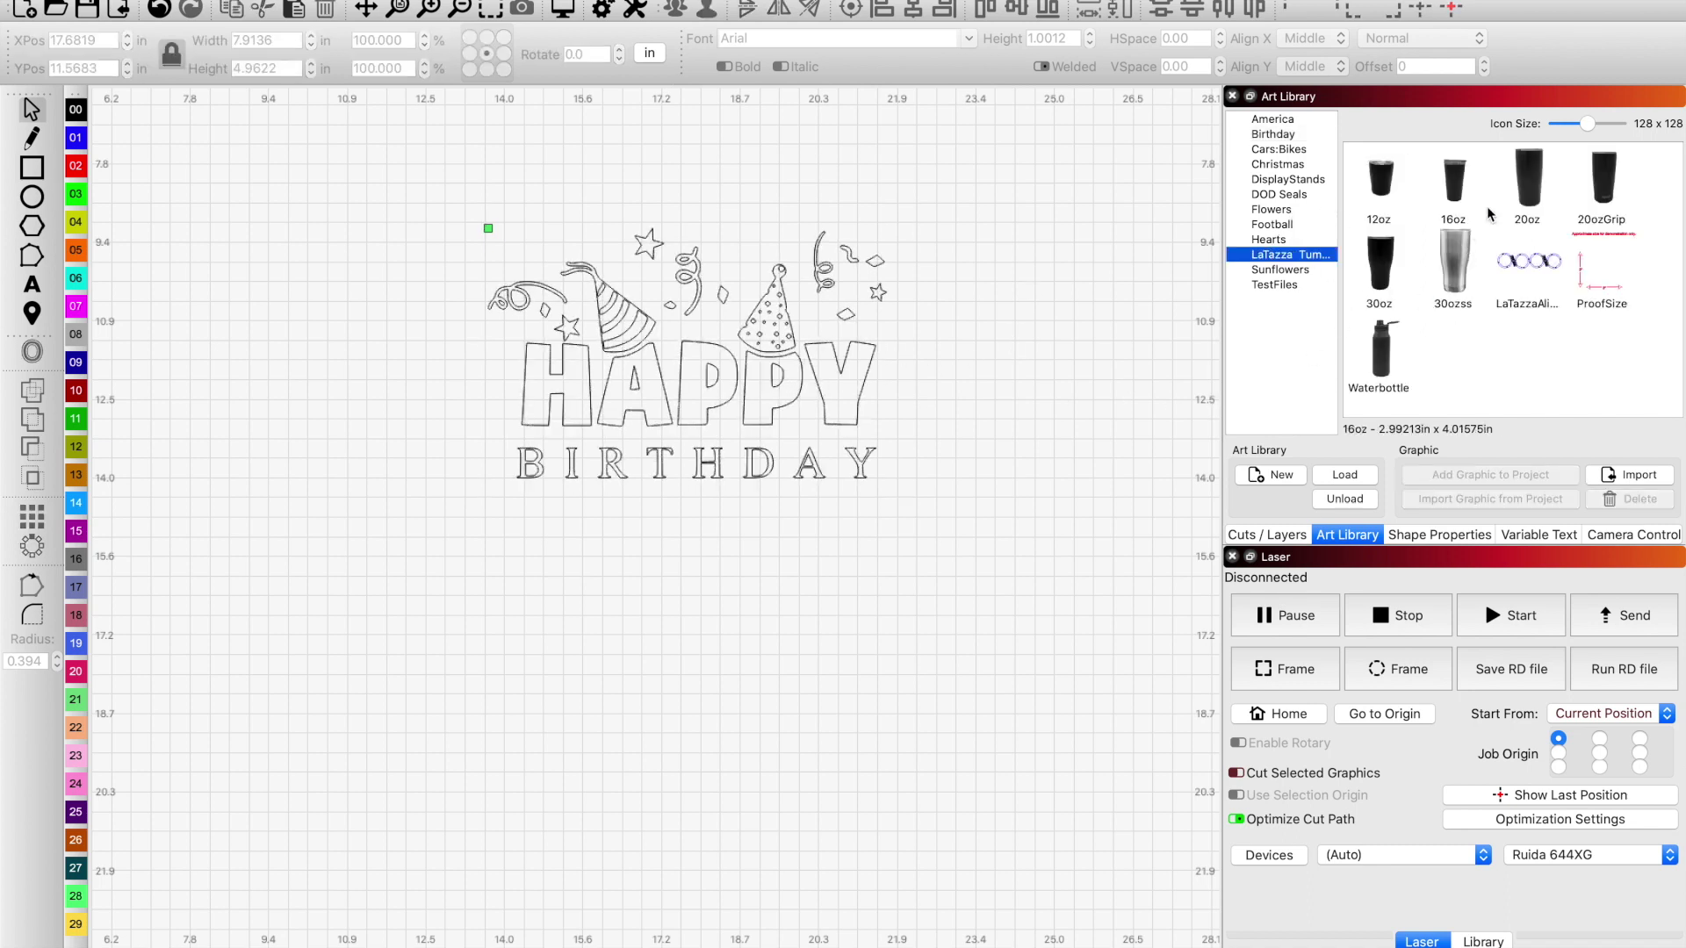
left_click_drag(1387, 262, 1113, 403)
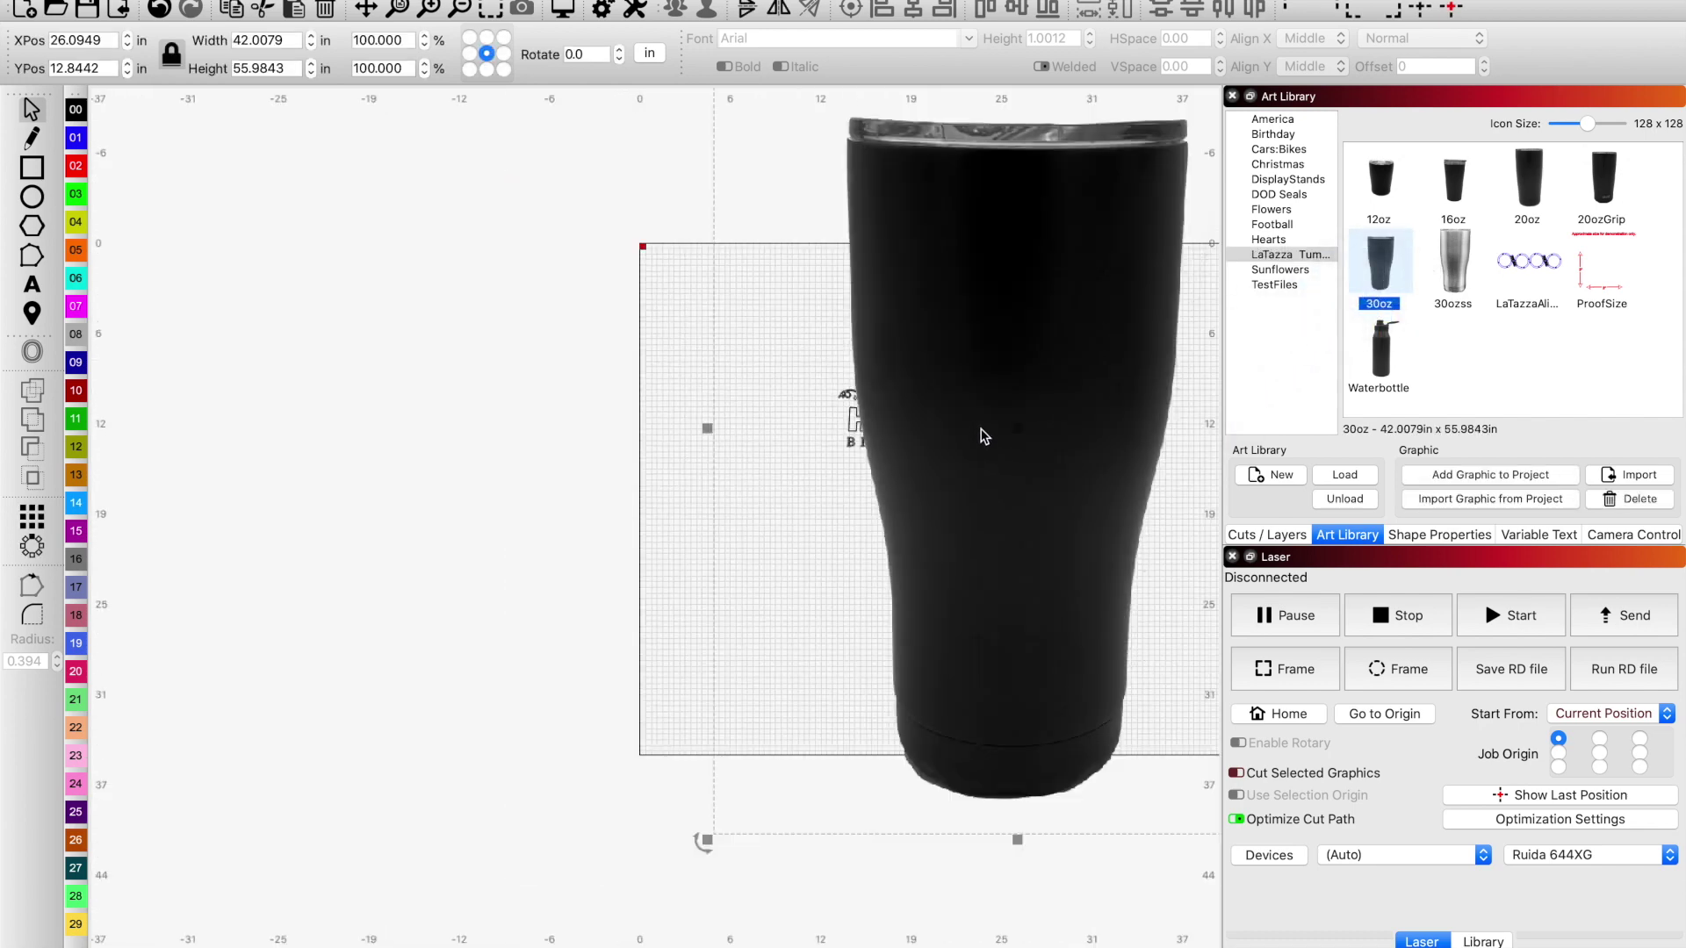
- Shrink the tumbler picture to about half size and move it beside the birthday graphic
scroll(988, 351, "down", 2)
scroll(993, 393, "down", 1)
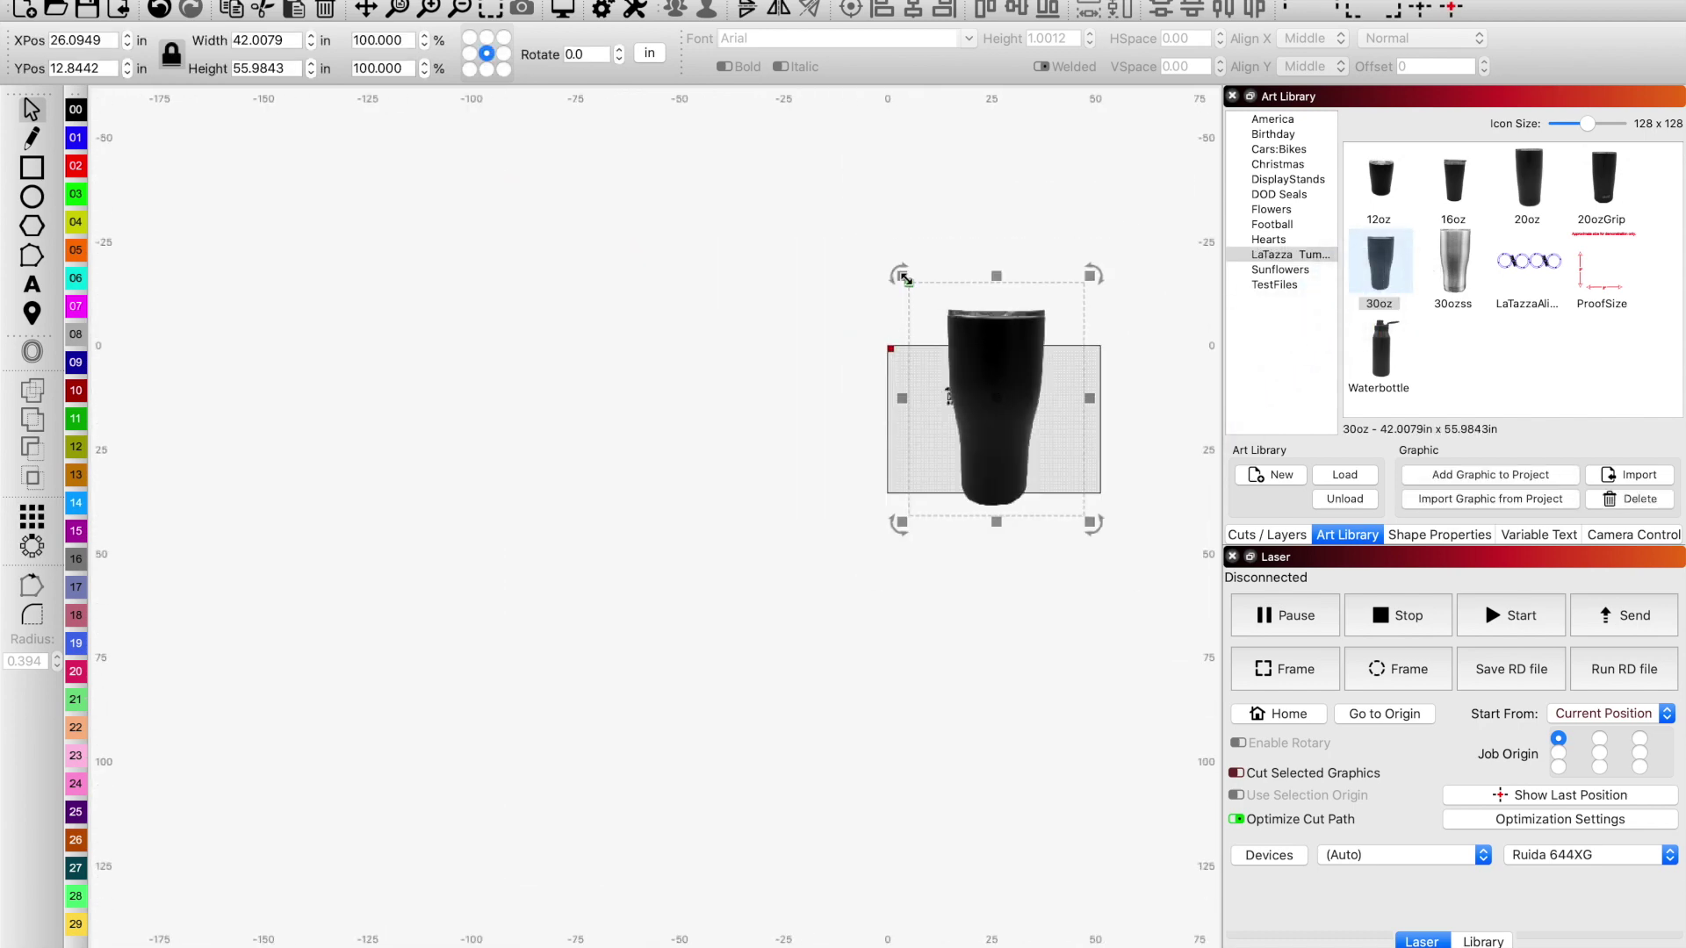
left_click_drag(903, 278, 995, 400)
left_click_drag(1068, 450, 1020, 395)
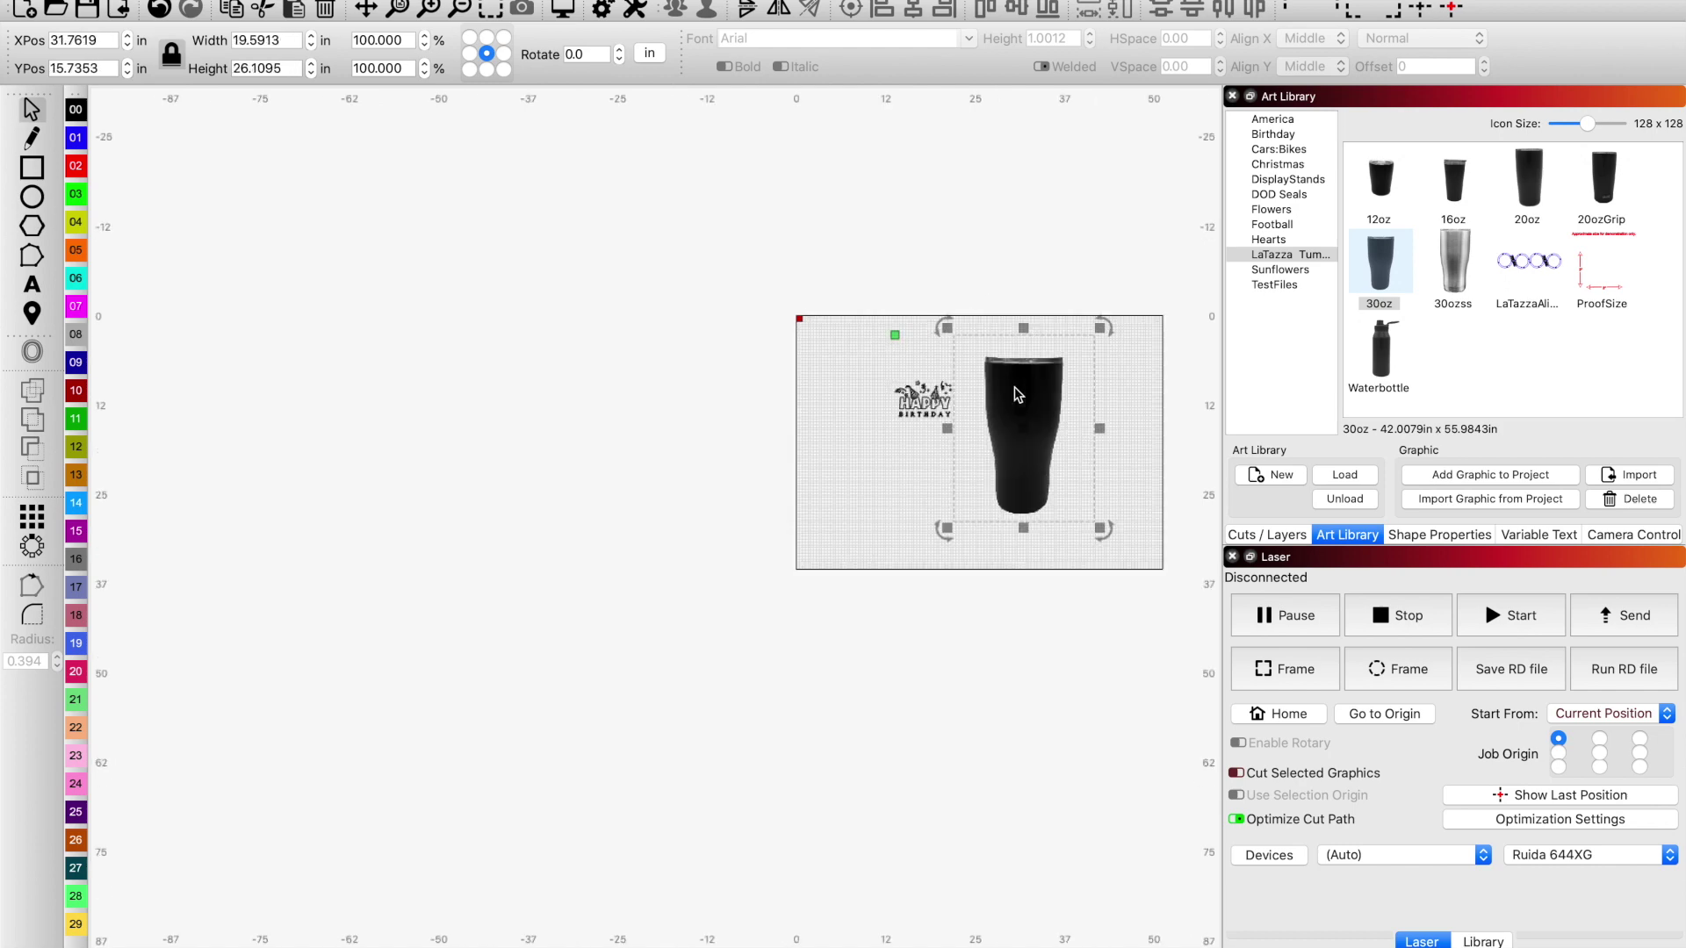
scroll(1021, 397, "up", 2)
scroll(1019, 402, "up", 2)
- Put the Happy Birthday graphic on layer 08 and enable Filled Rendering in Settings
left_click(671, 430)
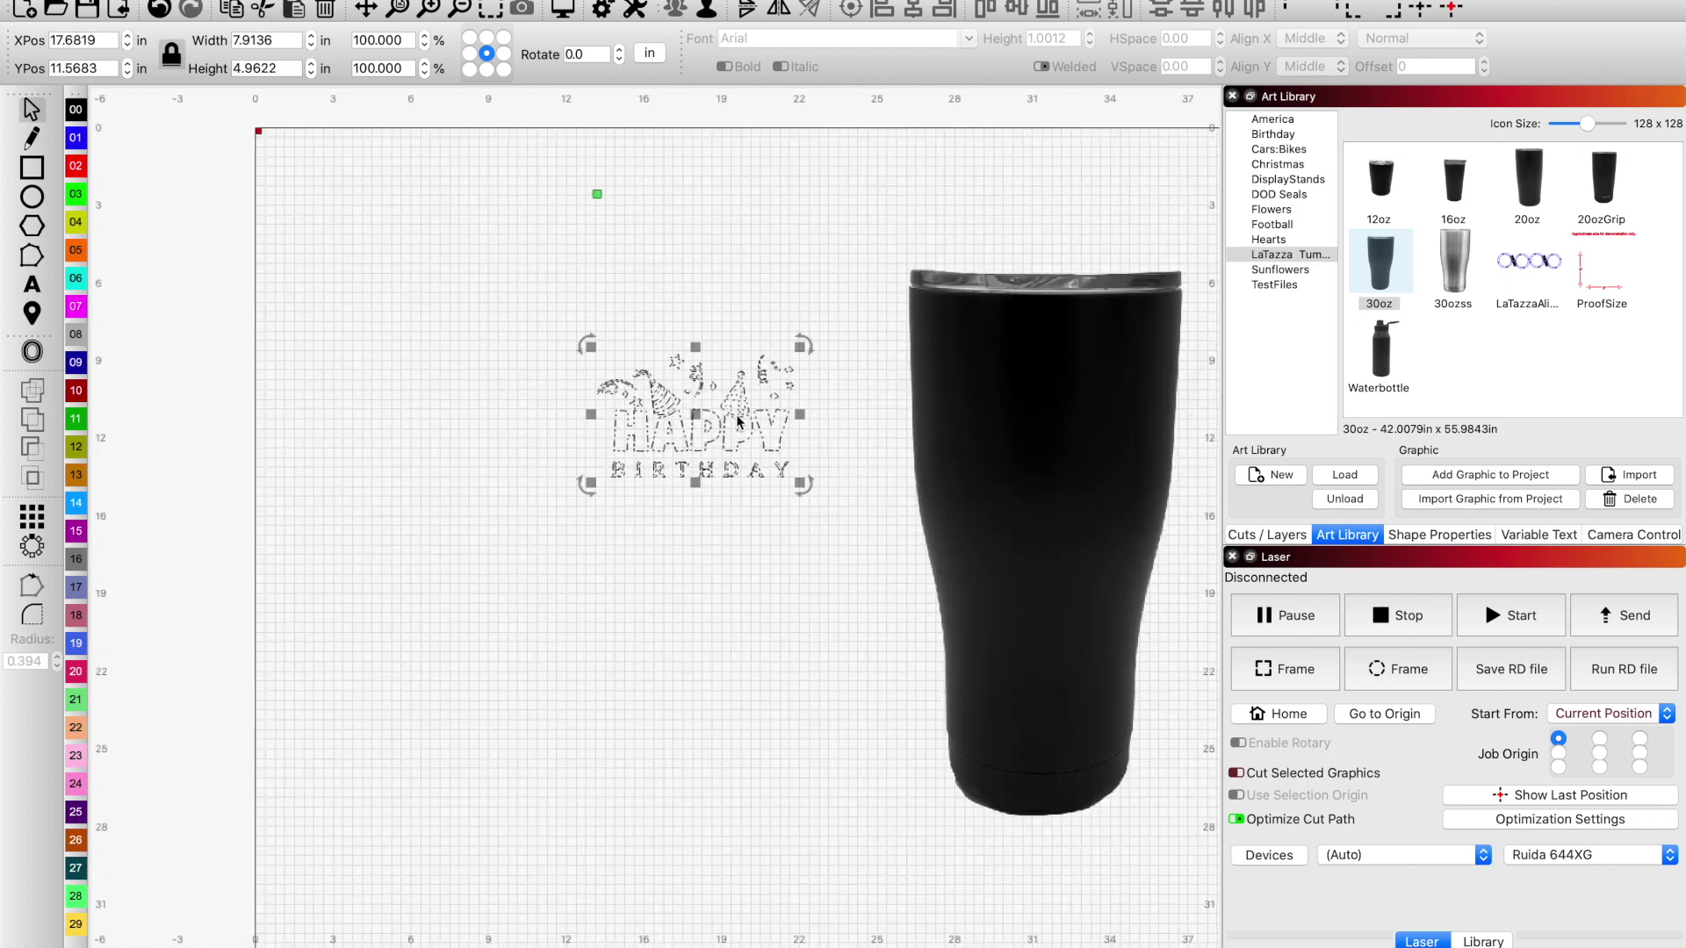
left_click(74, 335)
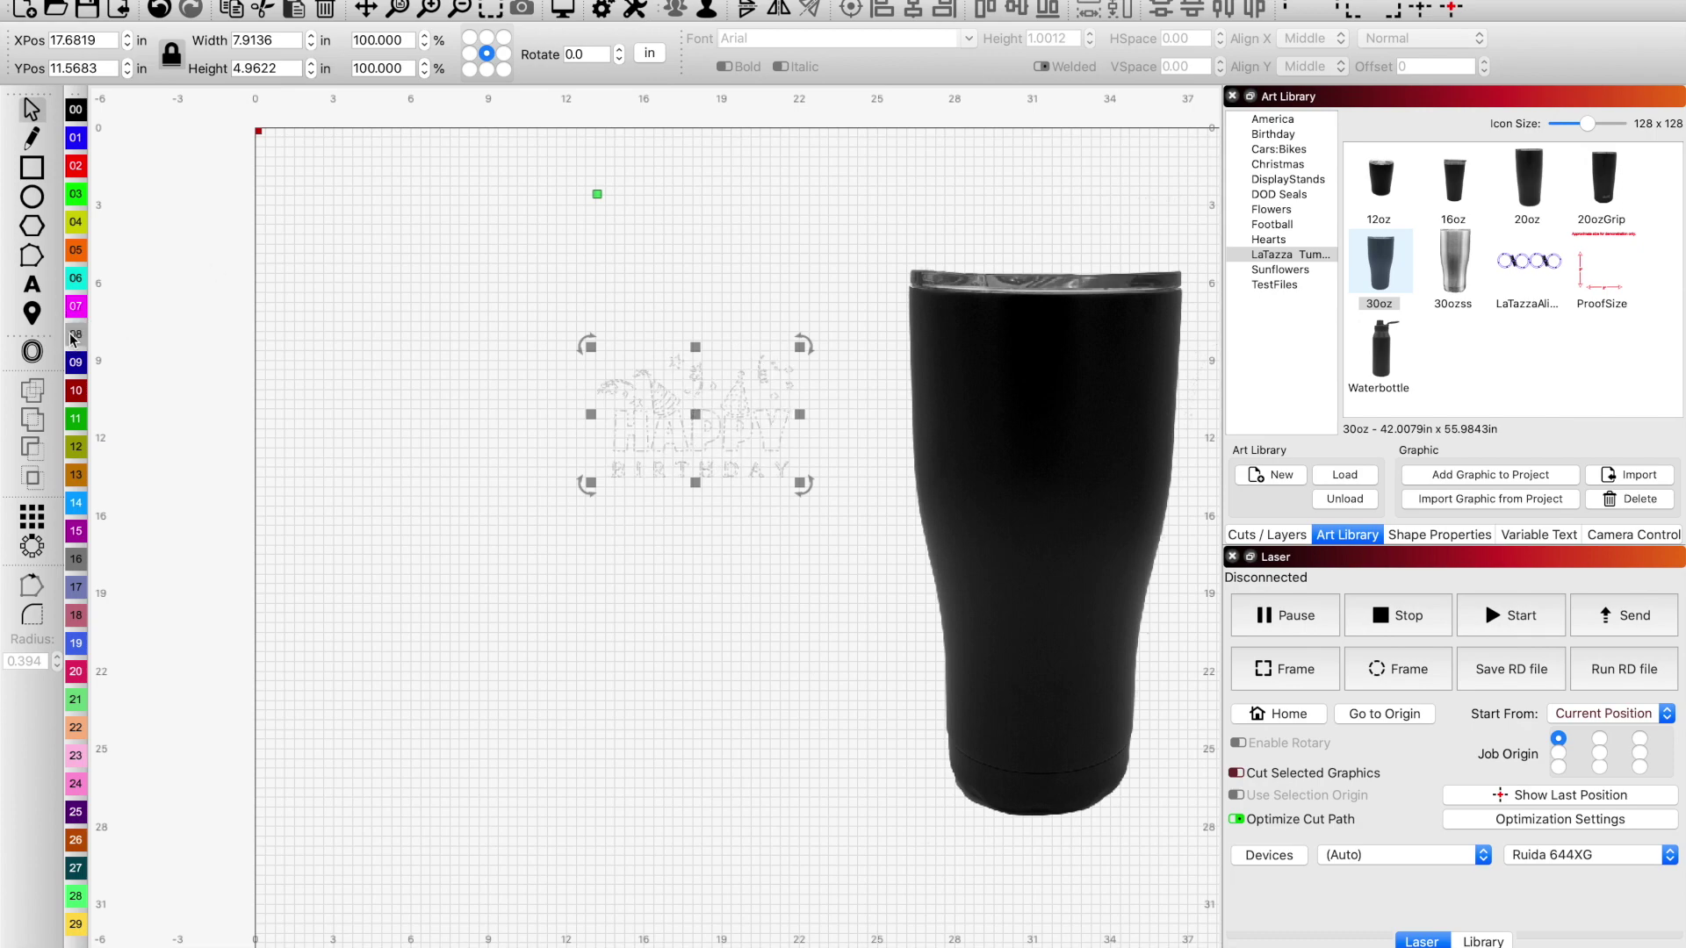
left_click(602, 10)
left_click(630, 243)
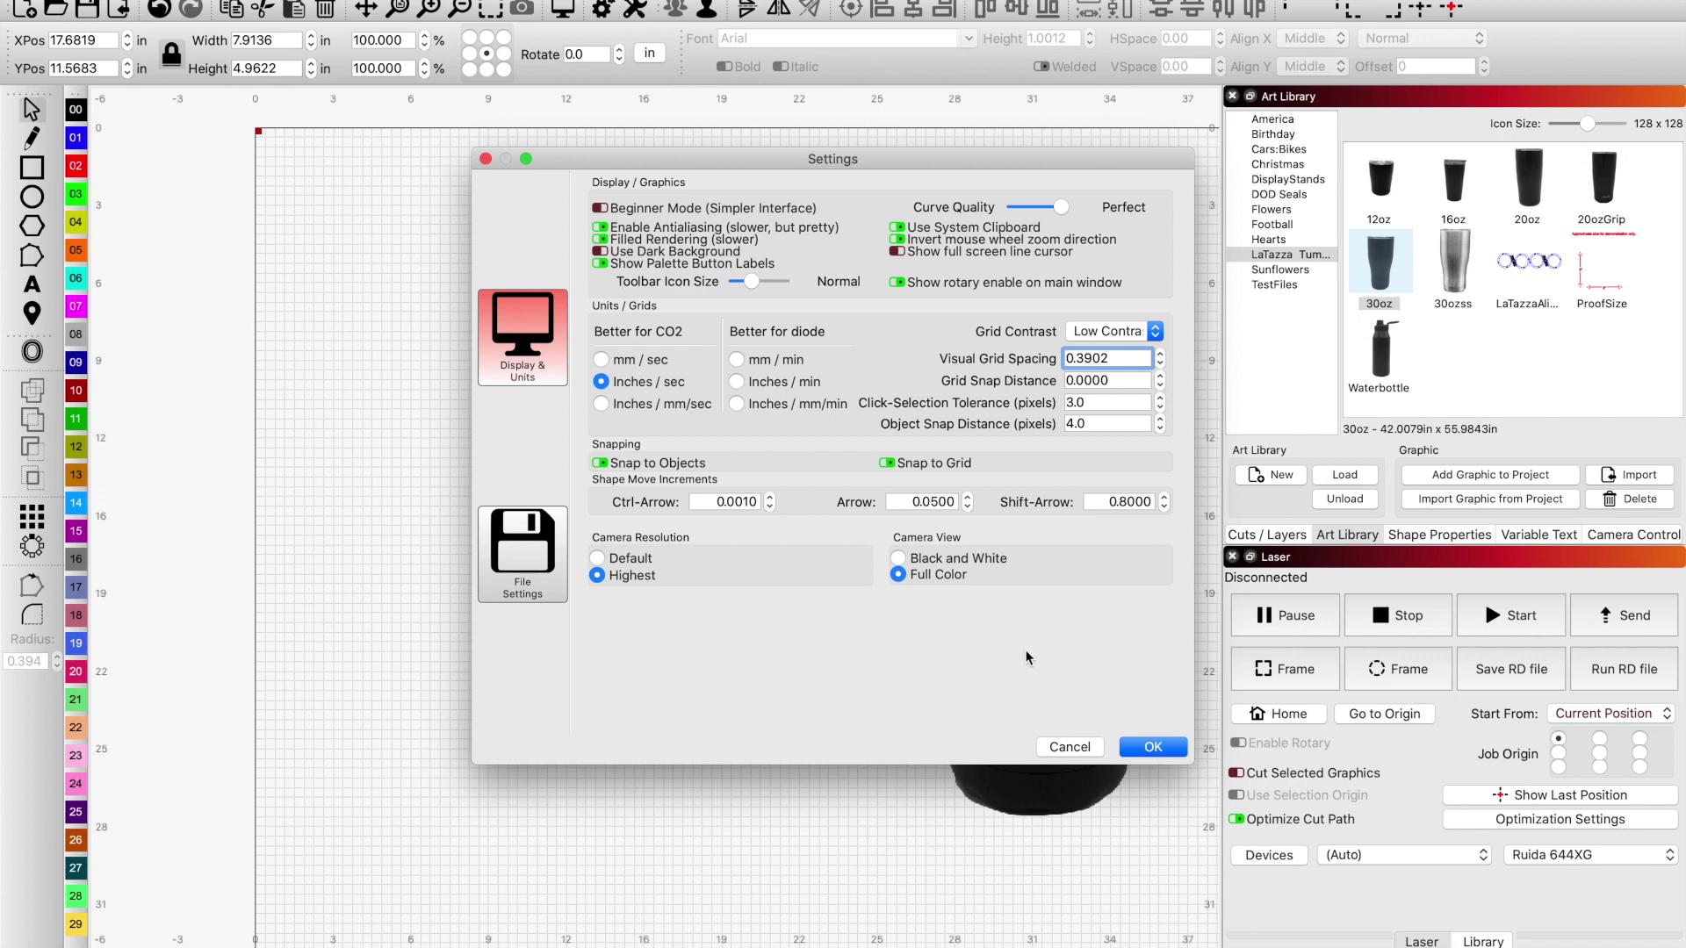
left_click(1151, 747)
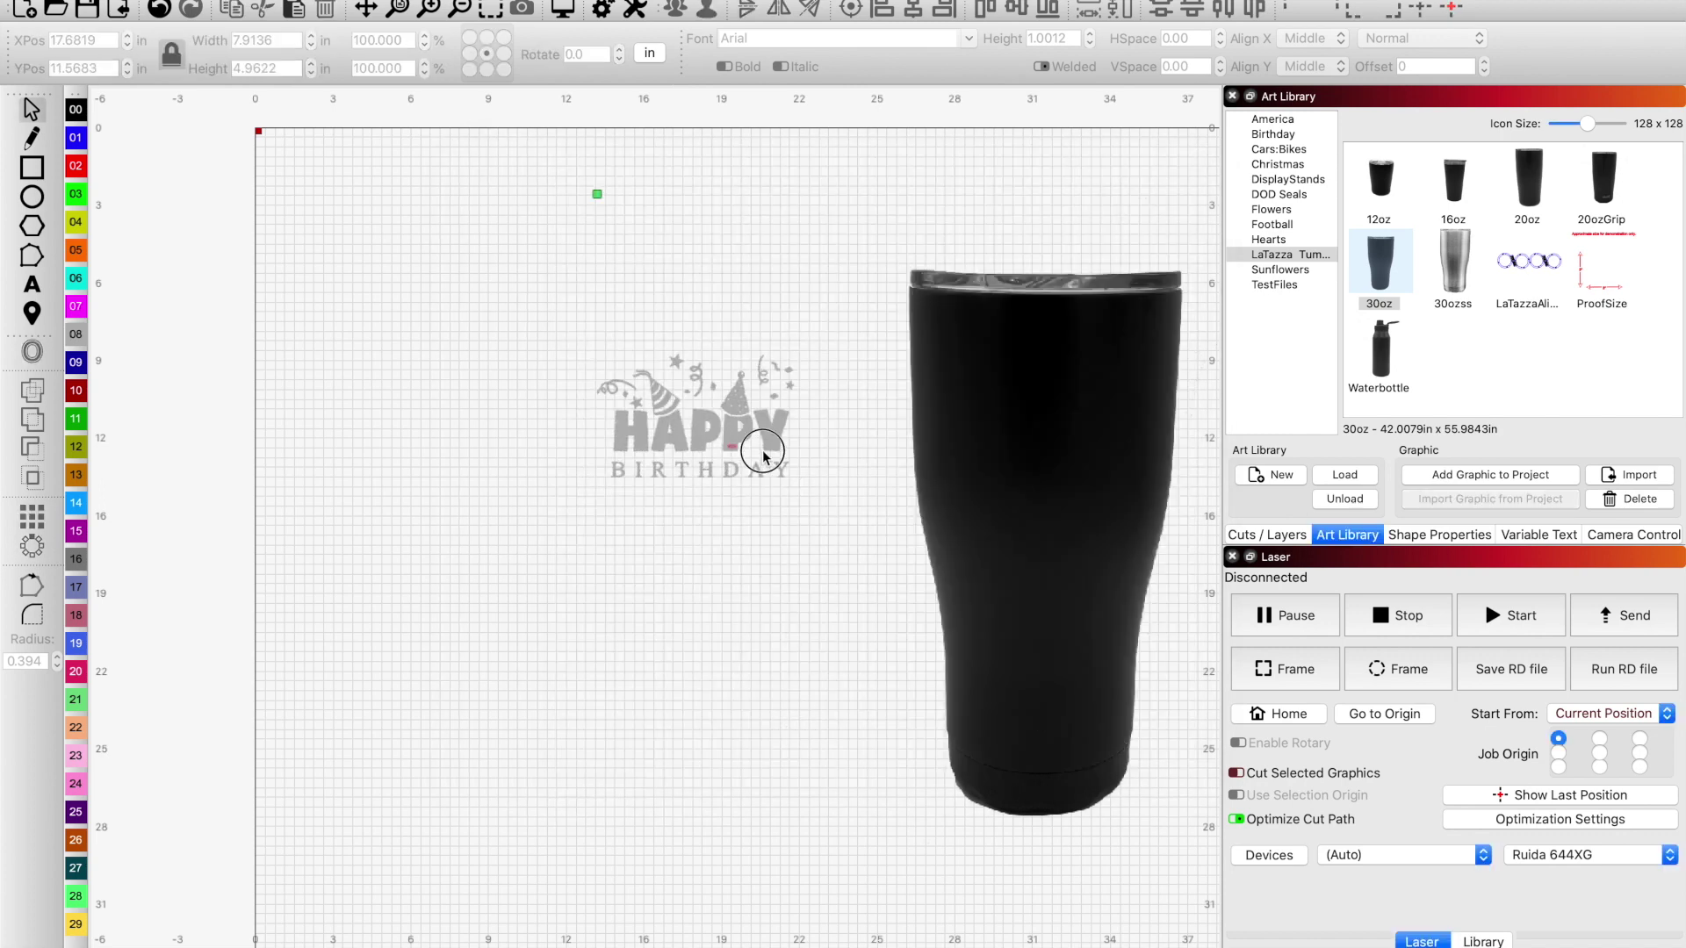
- Move the Happy Birthday graphic onto the tumbler and deselect it
left_click(716, 435)
left_click_drag(703, 420, 1036, 428)
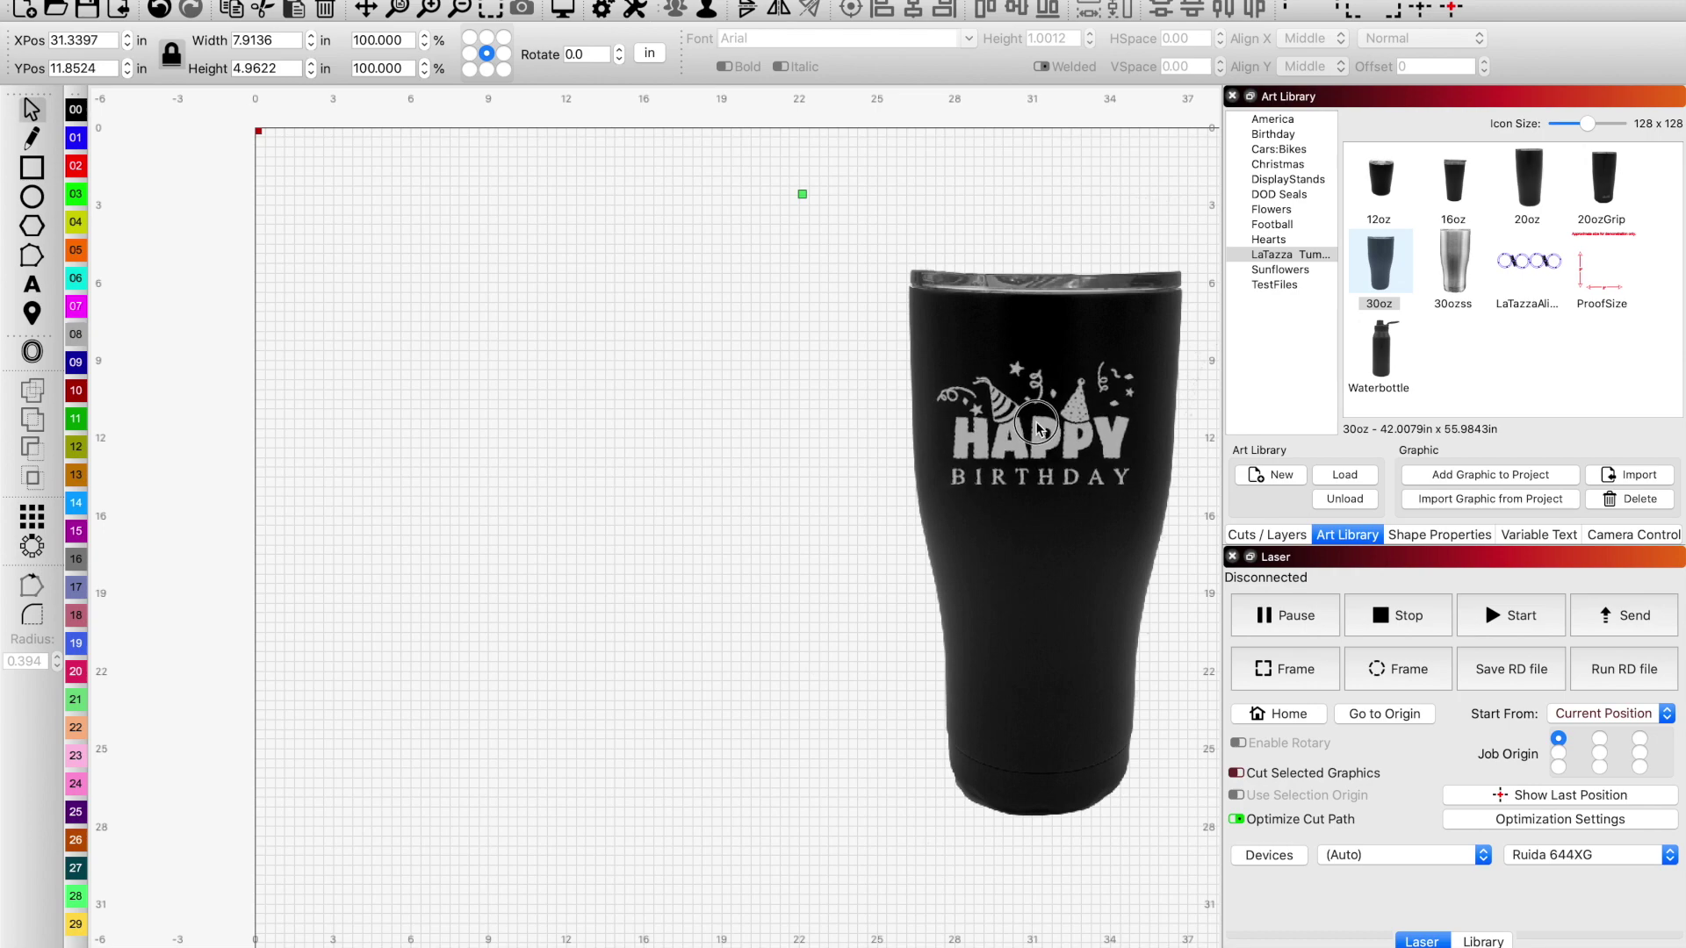
left_click(720, 662)
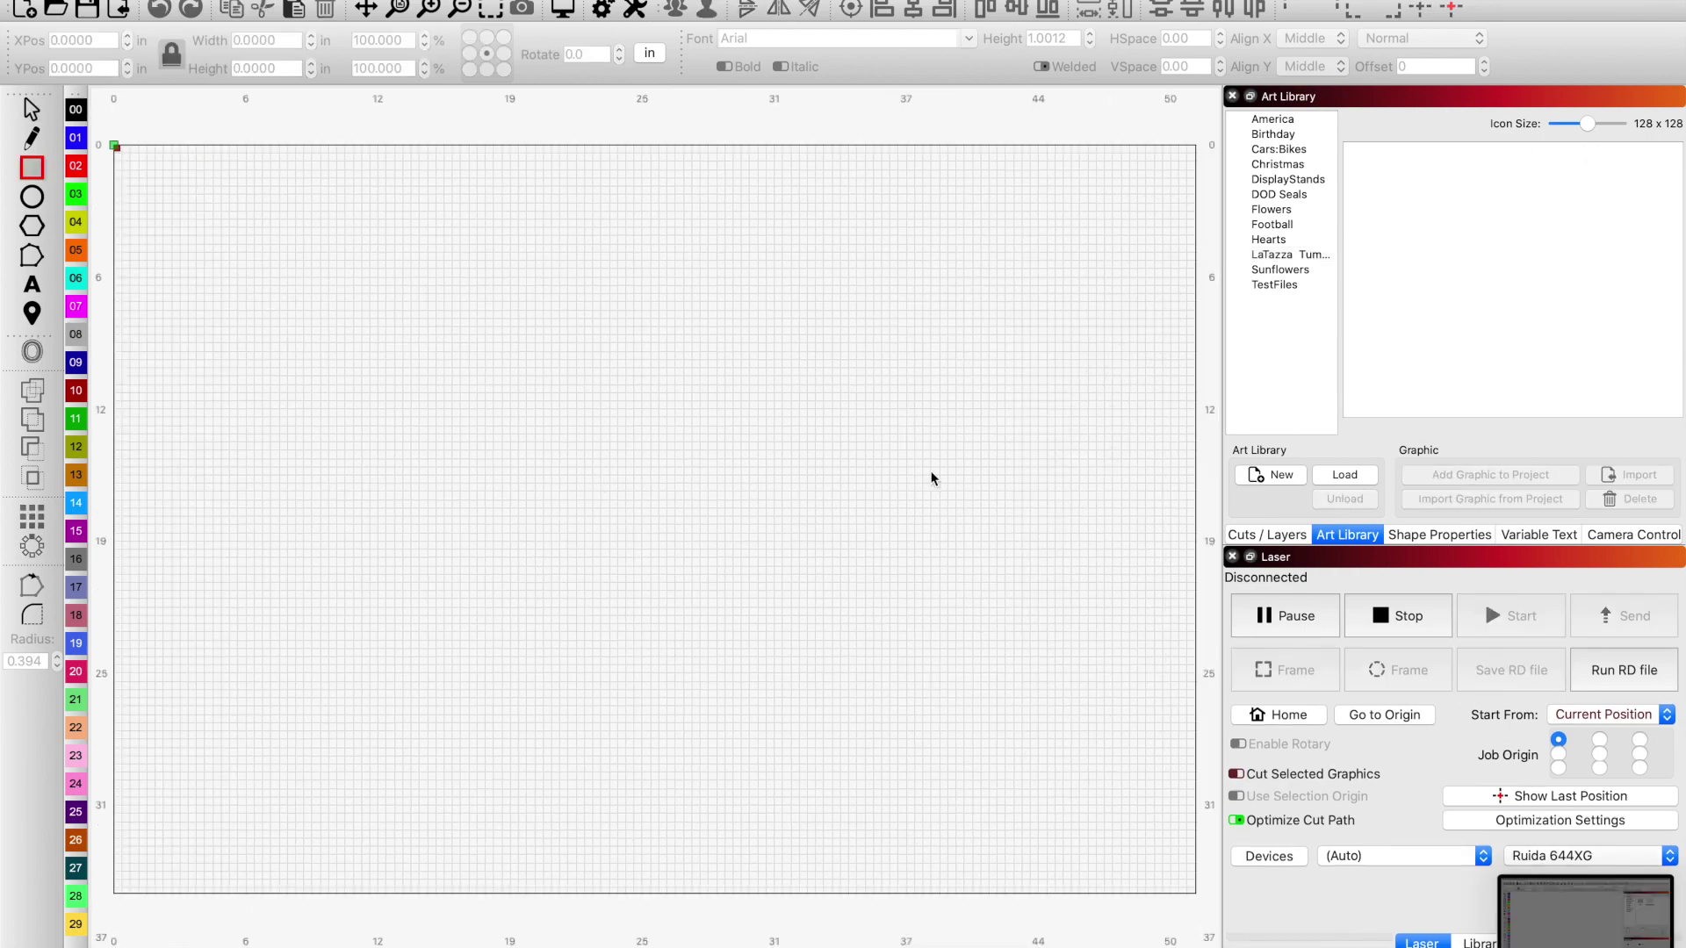
- Create a 'Basic Shapes' art library in the Lightburn folder, replacing the existing file
left_click(1282, 474)
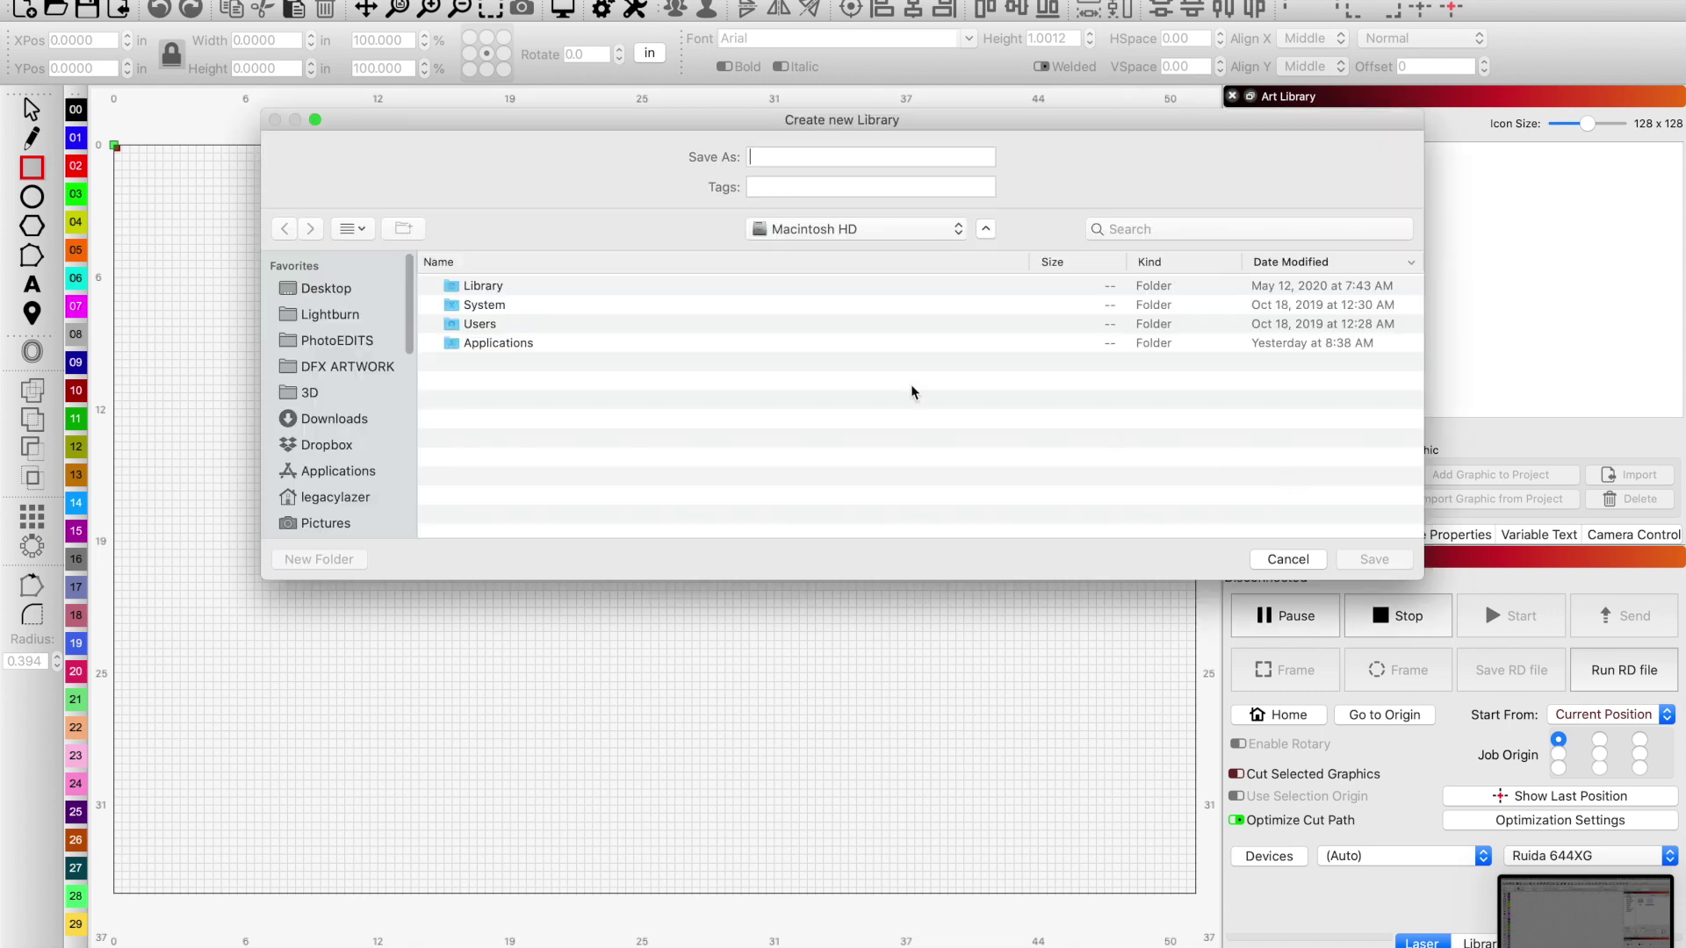
left_click(355, 319)
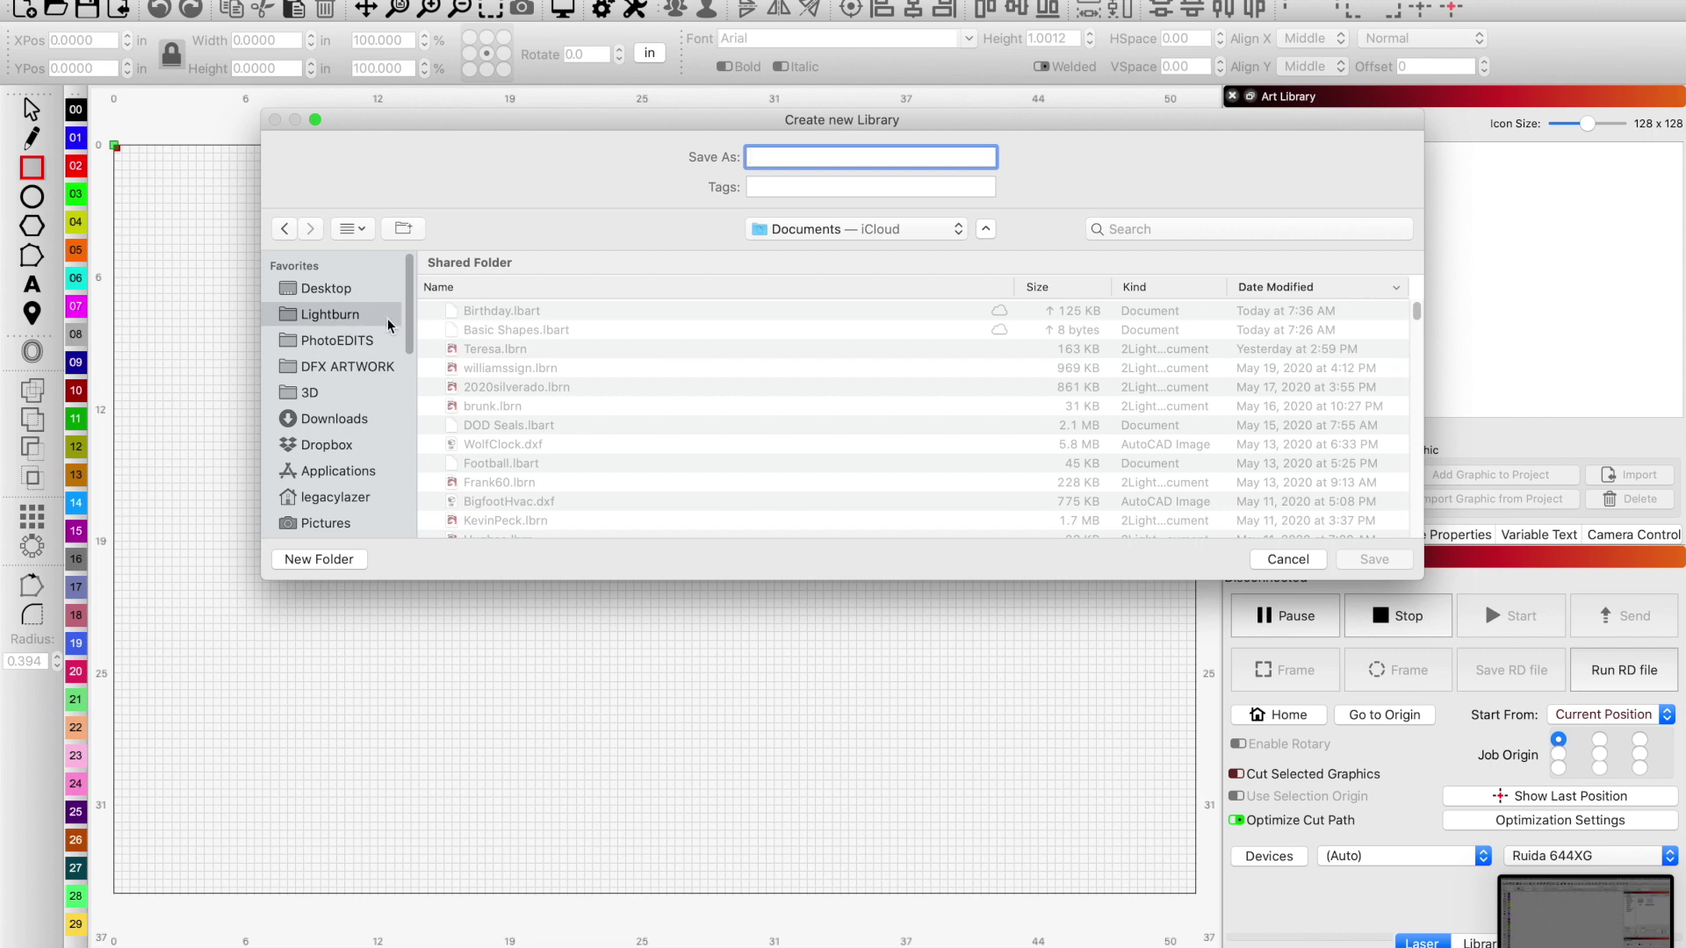
left_click_drag(679, 127, 475, 182)
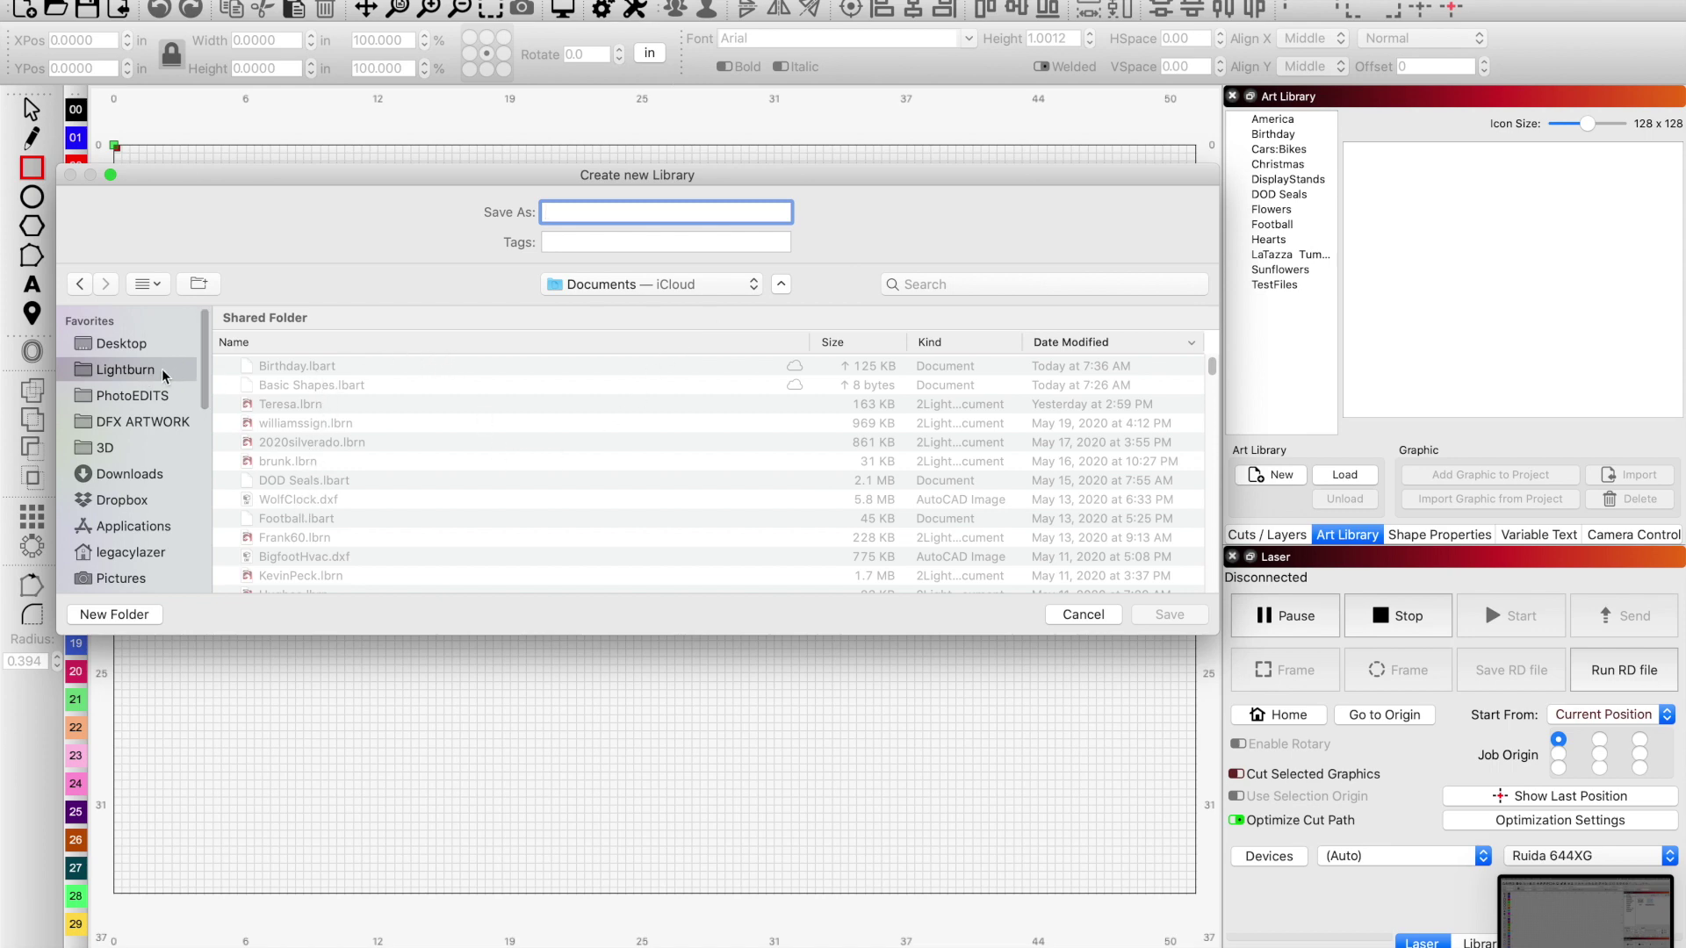
left_click(735, 209)
type("C")
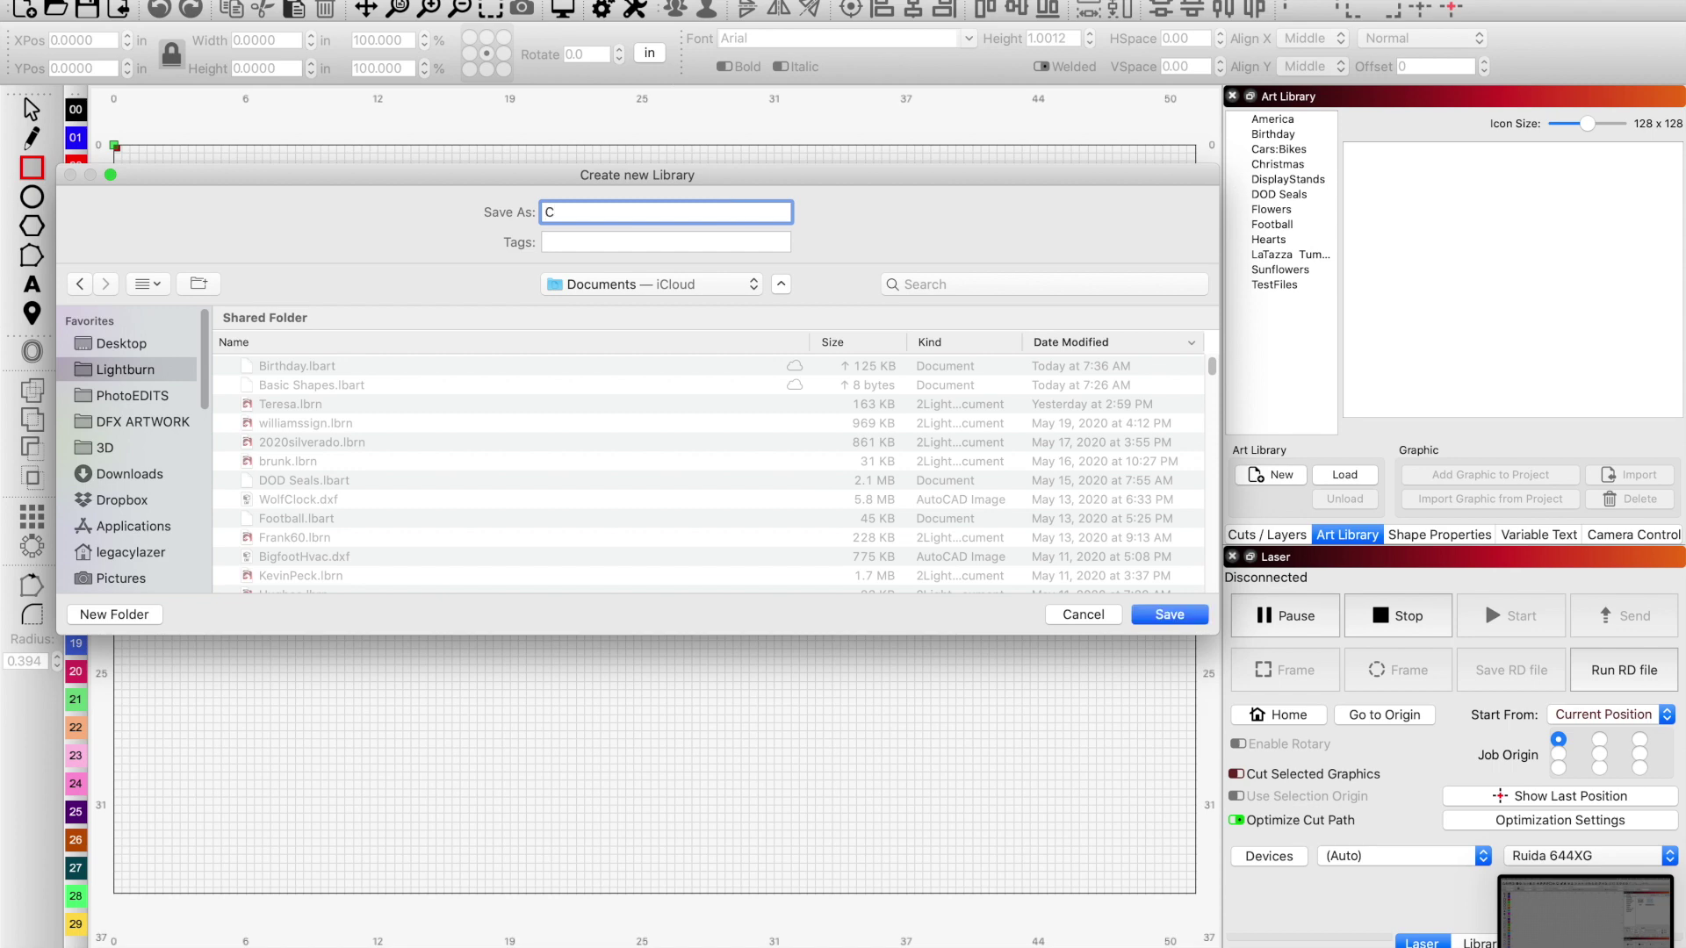
key("BackSpace")
type("Basic Shapes")
left_click(1180, 624)
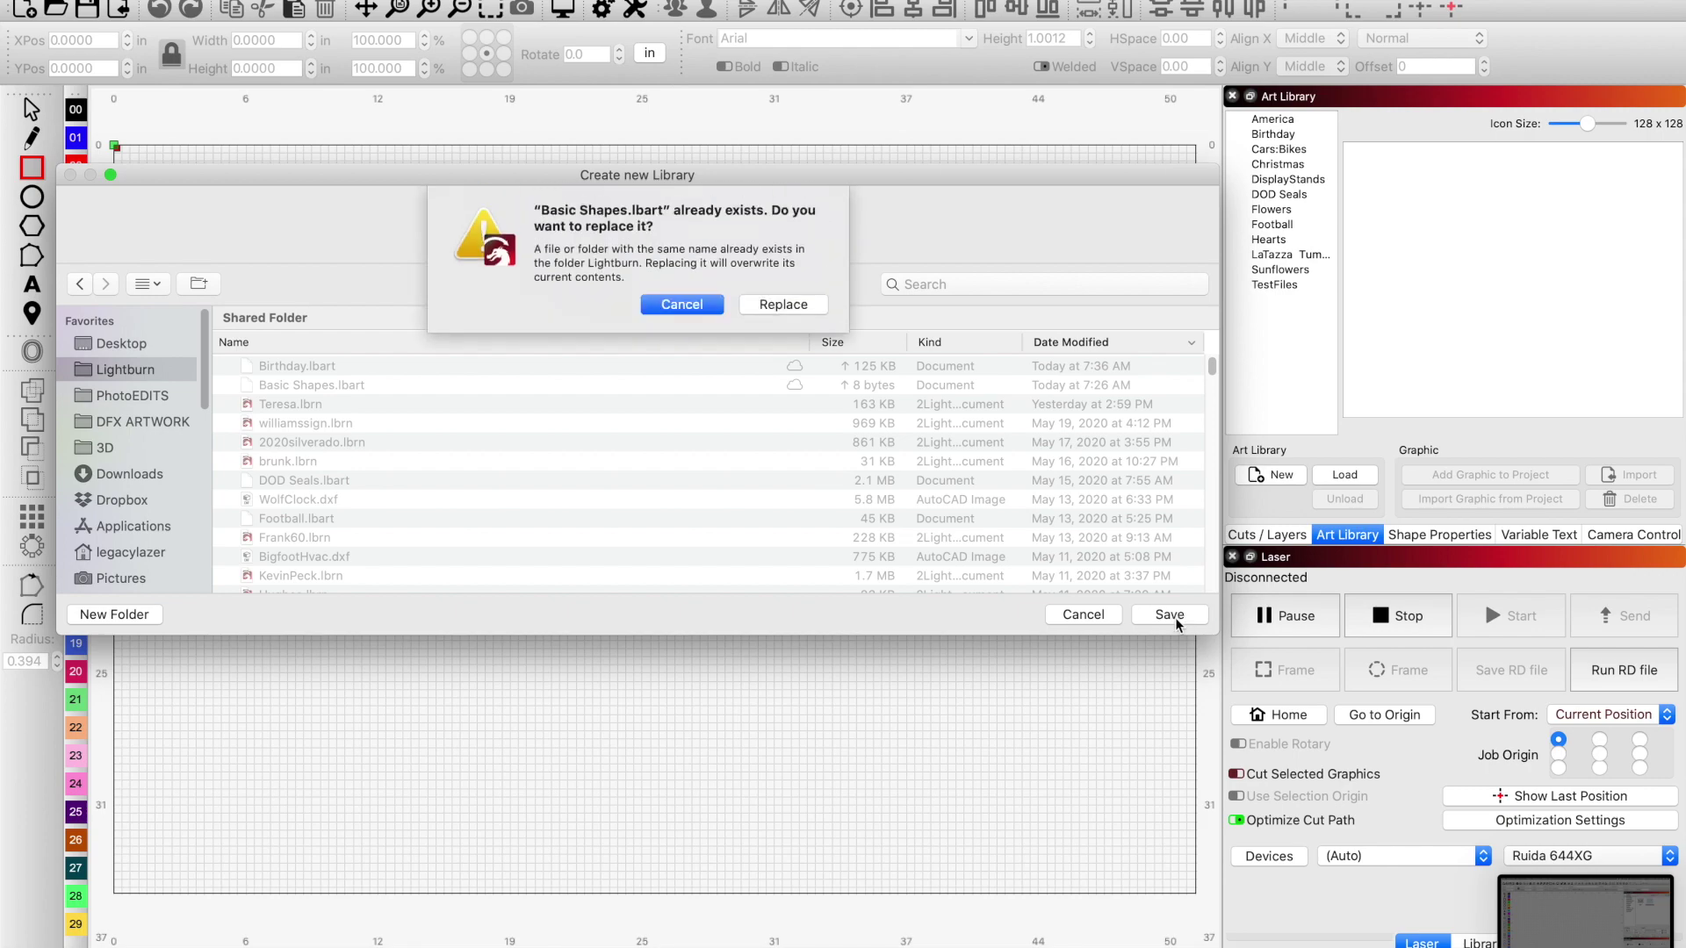
left_click(795, 309)
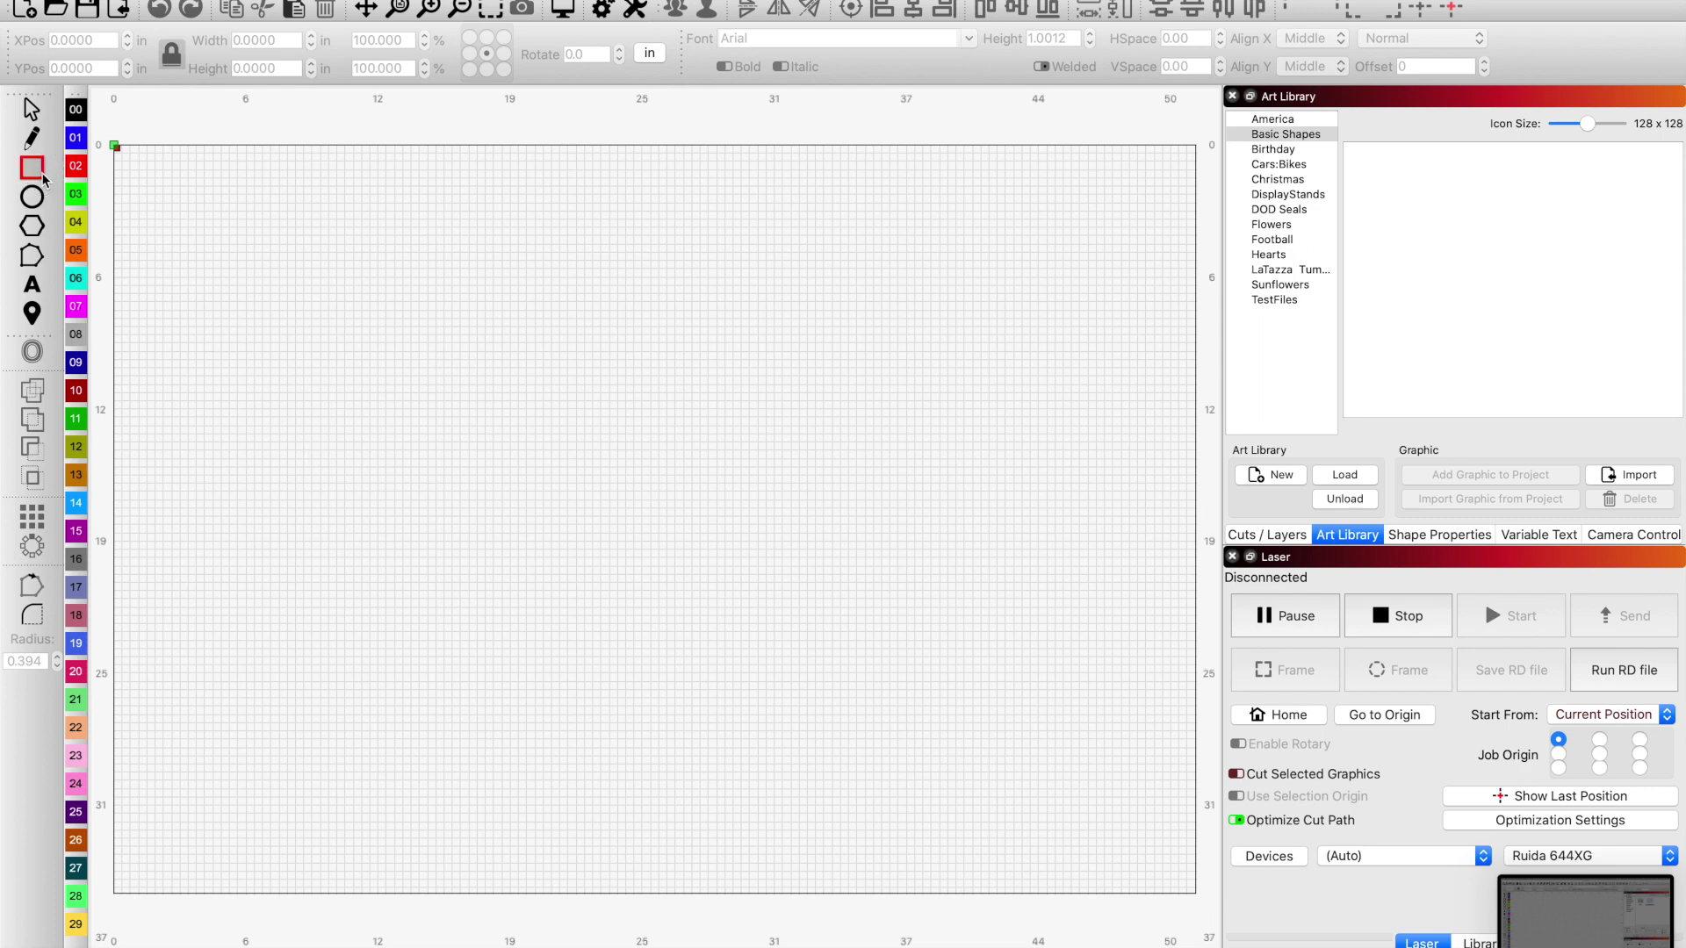
- Draw a rectangle and add it to the Basic Shapes library as 'Square'
left_click_drag(363, 266, 545, 443)
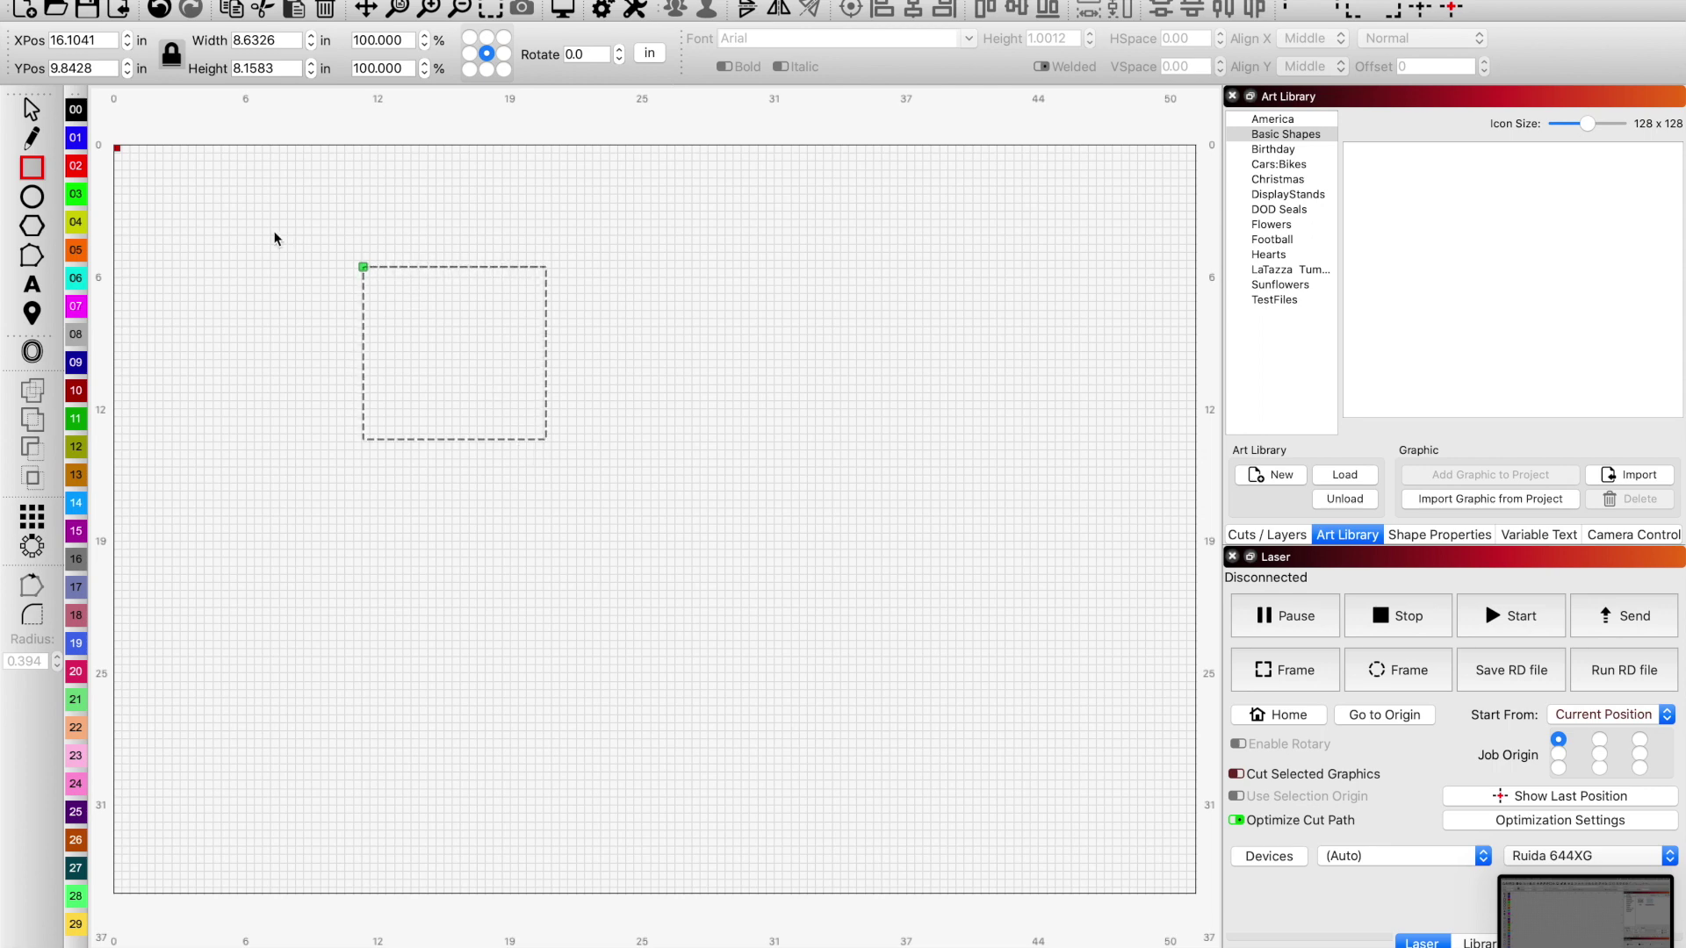
left_click(40, 114)
left_click(543, 297)
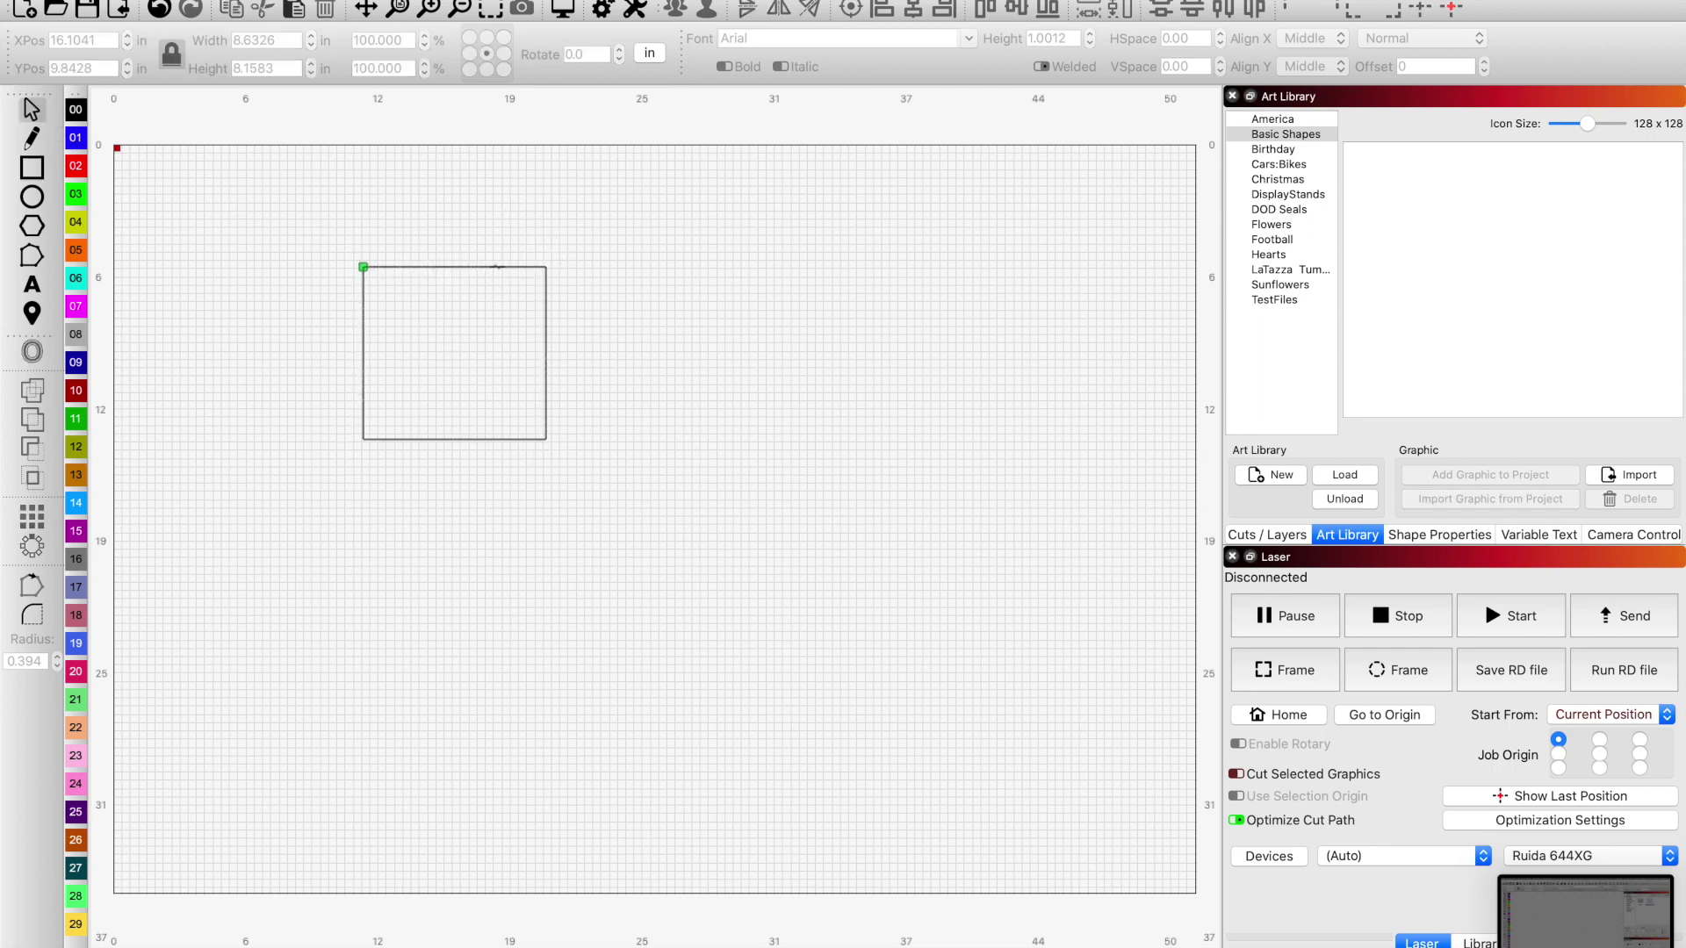
left_click(544, 296)
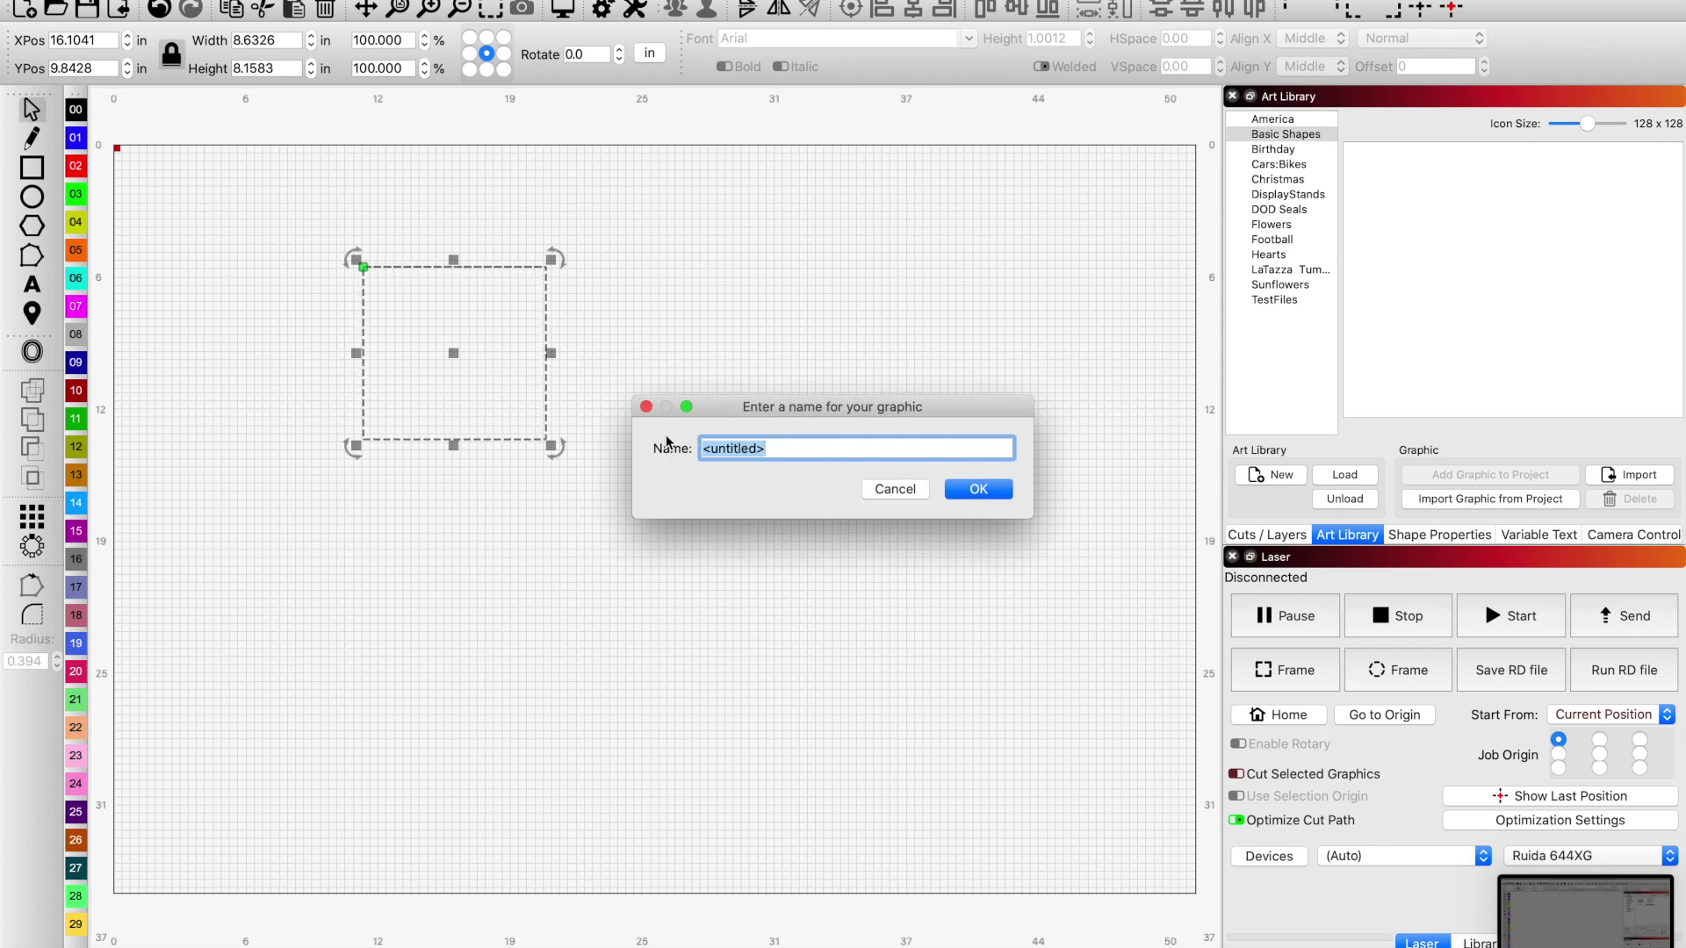
type("Square")
key("Return")
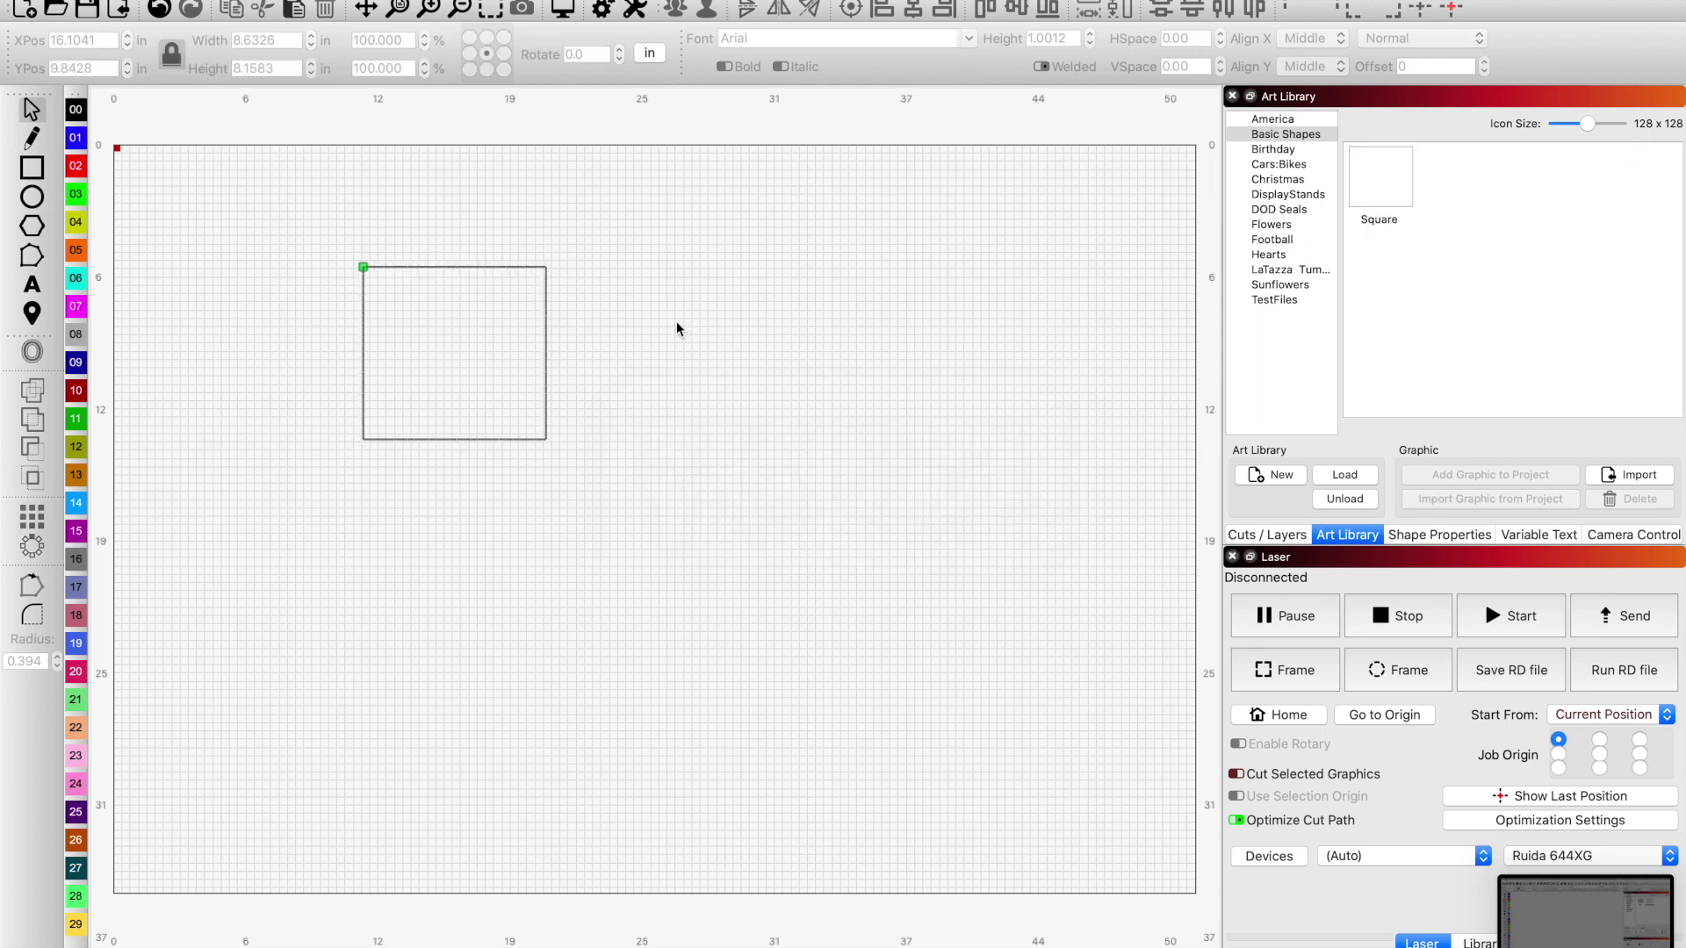
- Clear the square, test-place the library's Square, delete it, and return to Birthday graphics
left_click(483, 267)
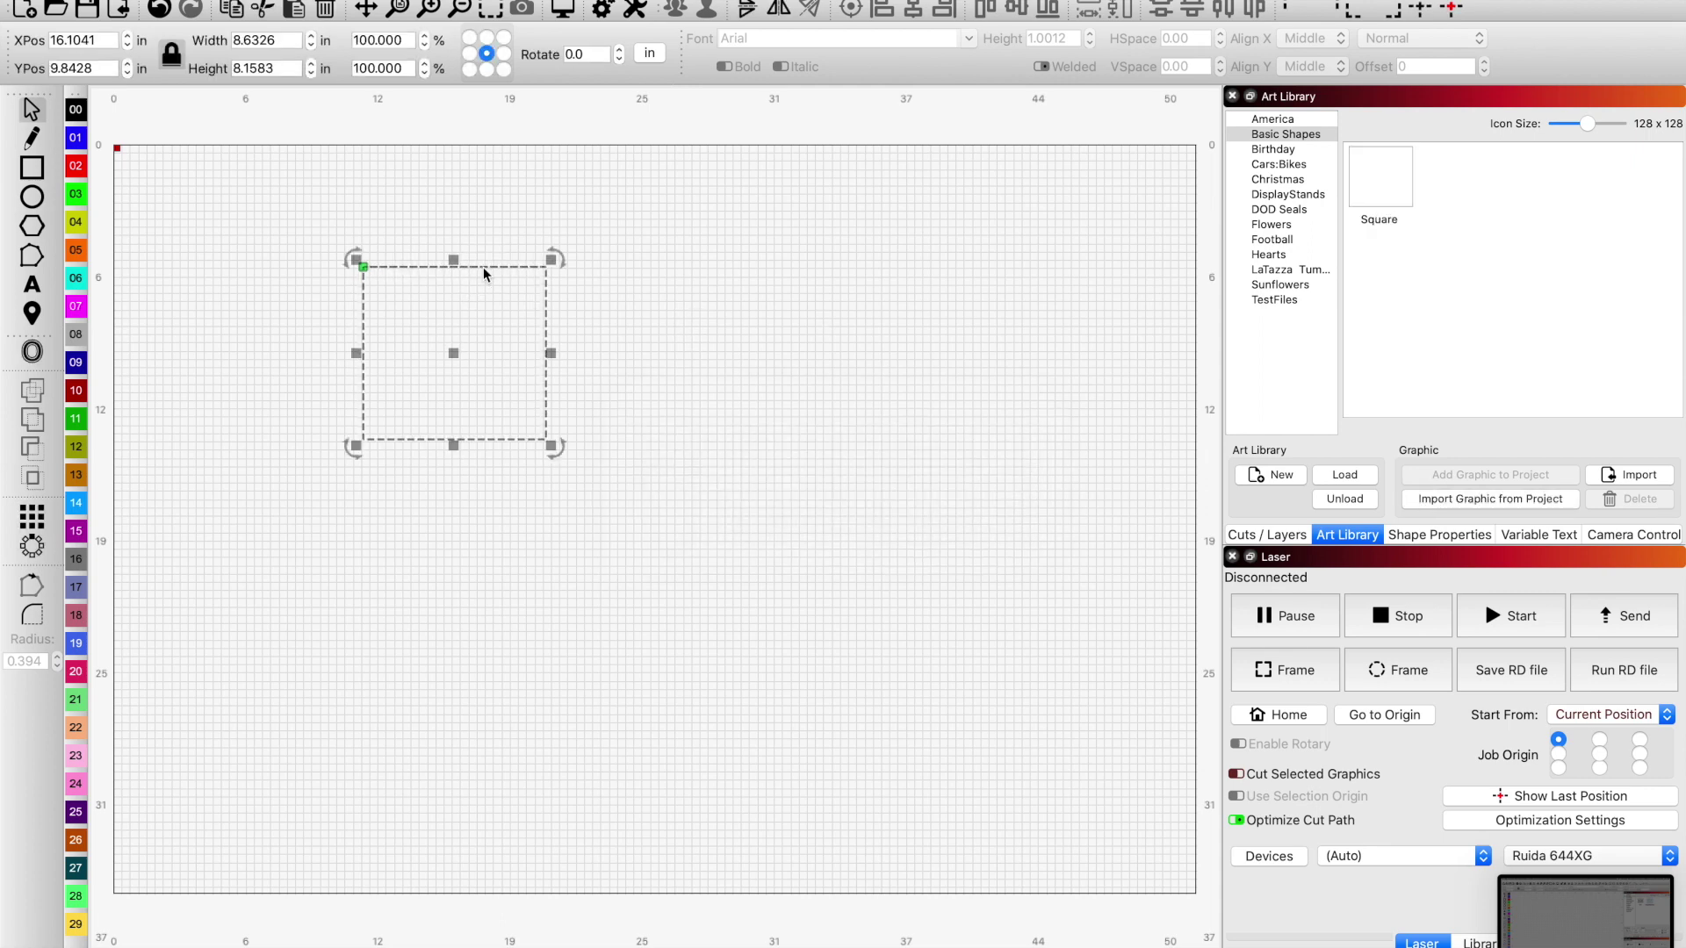
key("Delete")
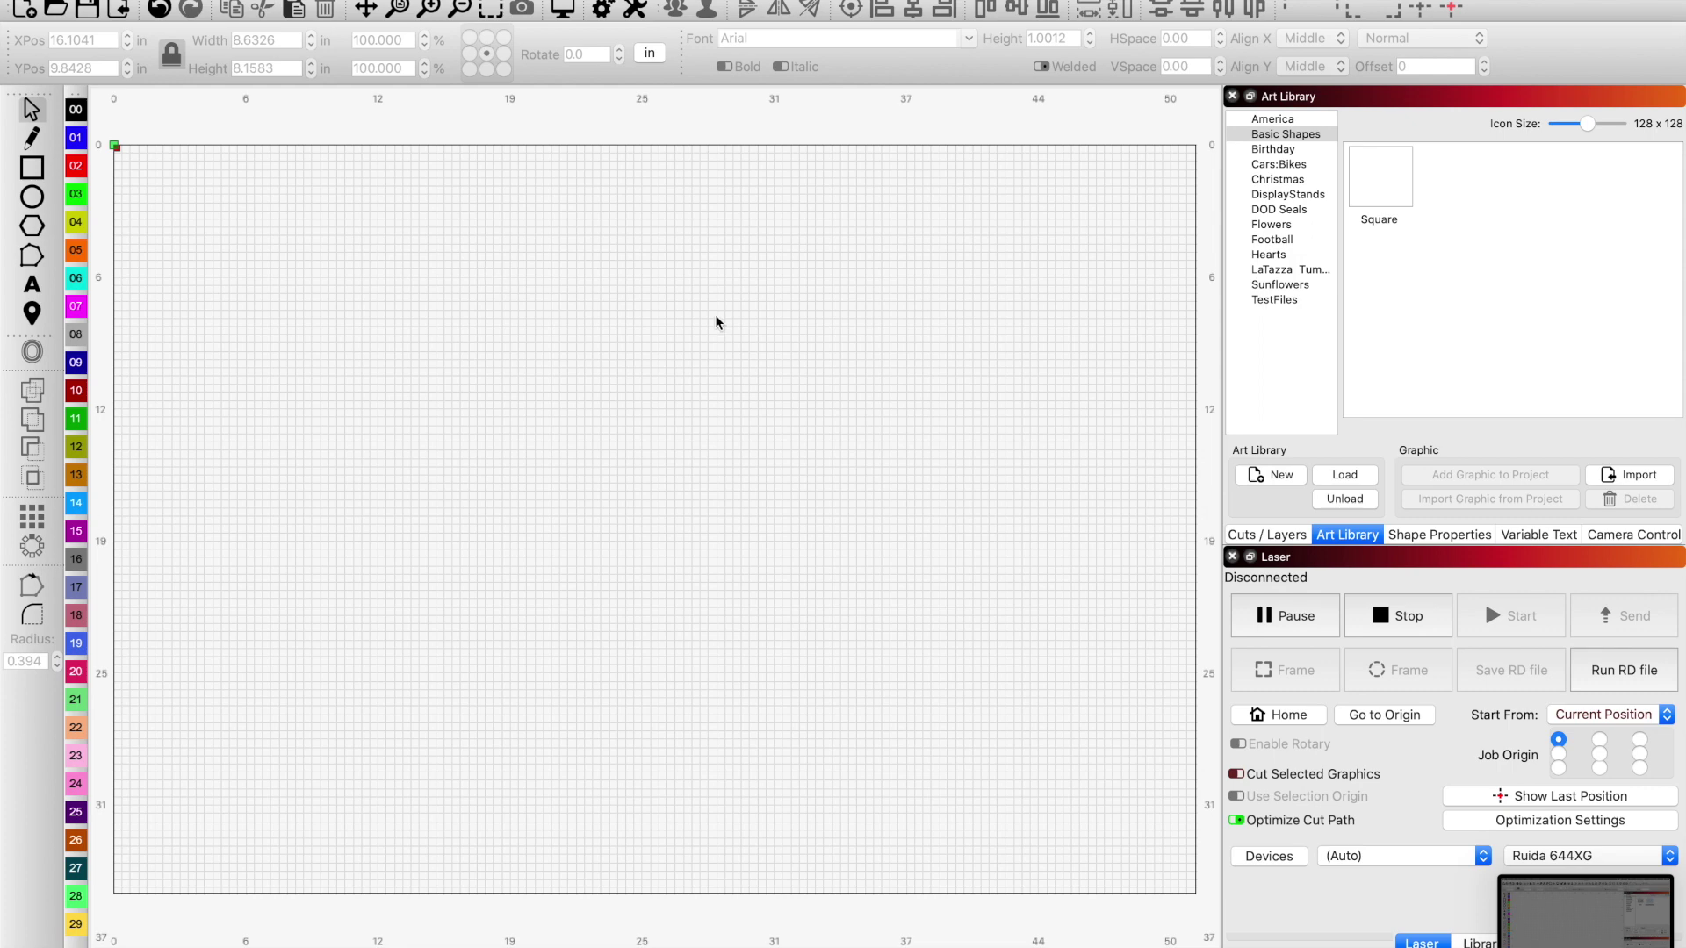
left_click(1390, 200)
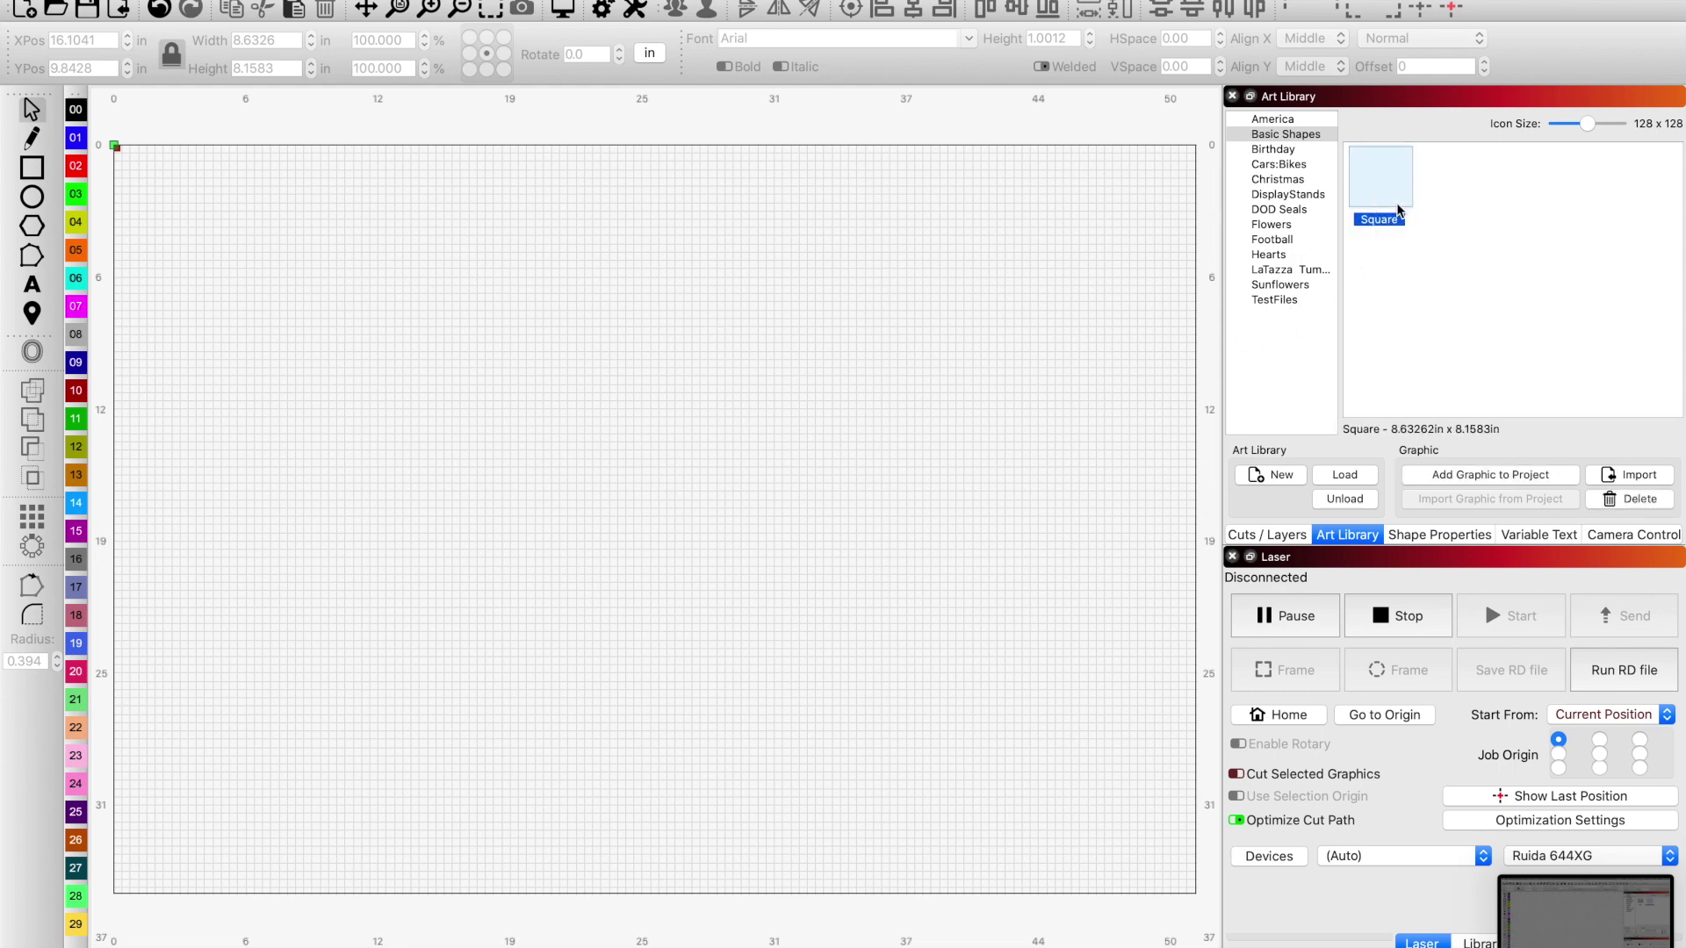
left_click_drag(1390, 173, 693, 420)
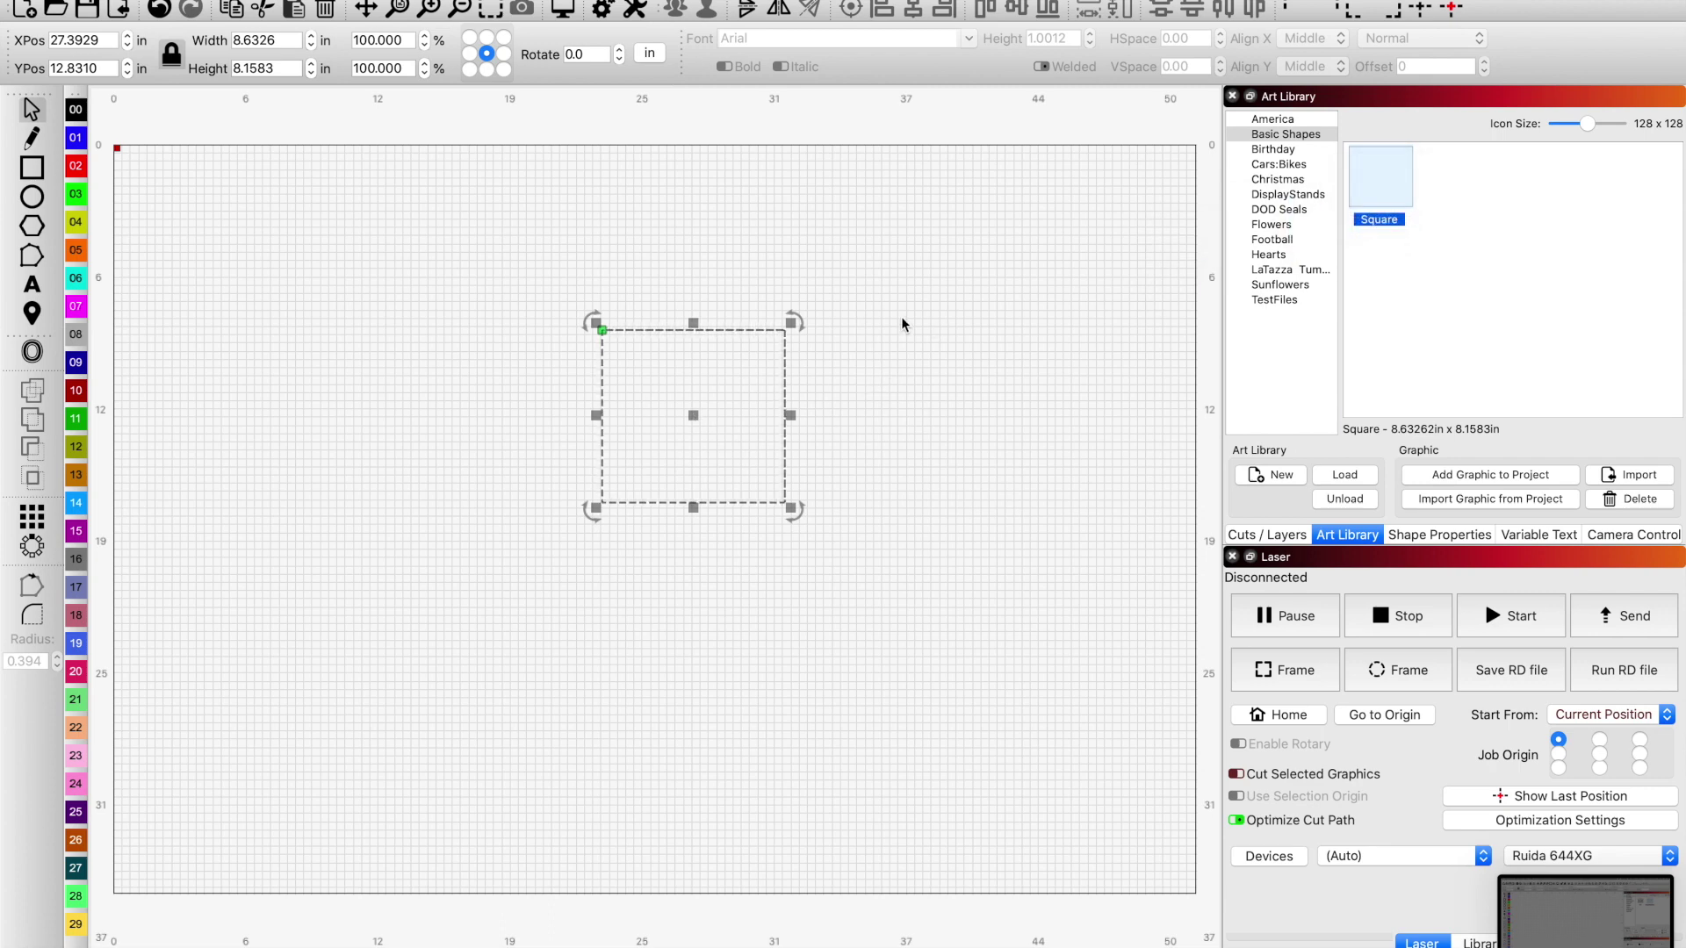
left_click_drag(882, 297, 516, 562)
key("Delete")
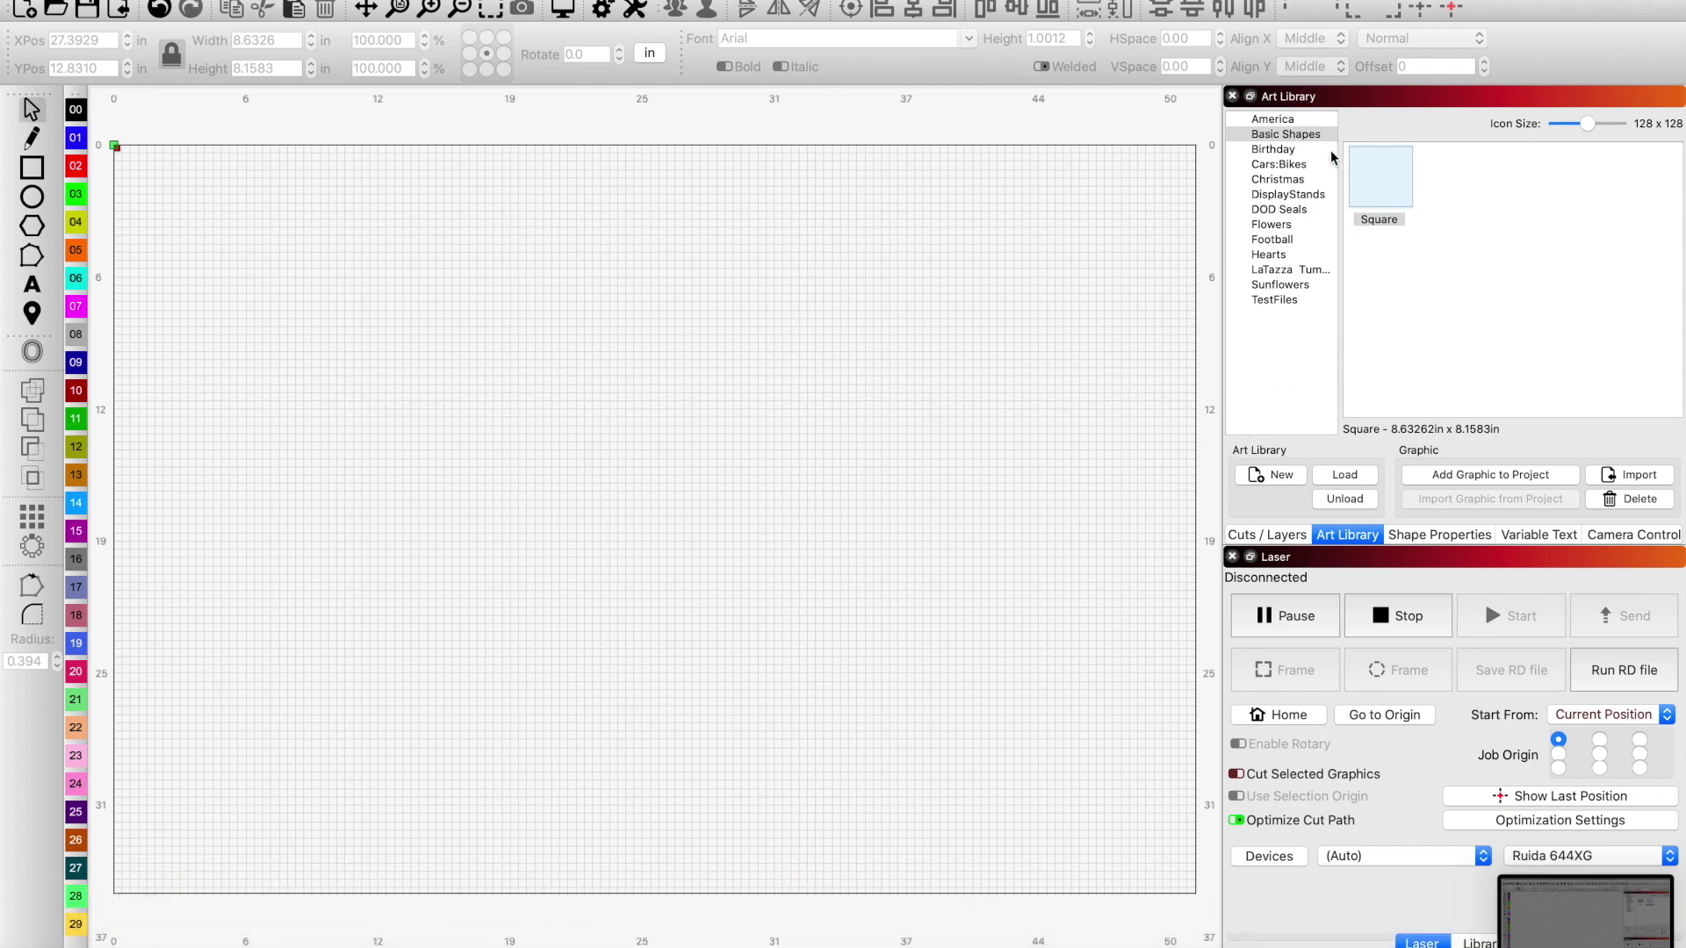
left_click(1304, 152)
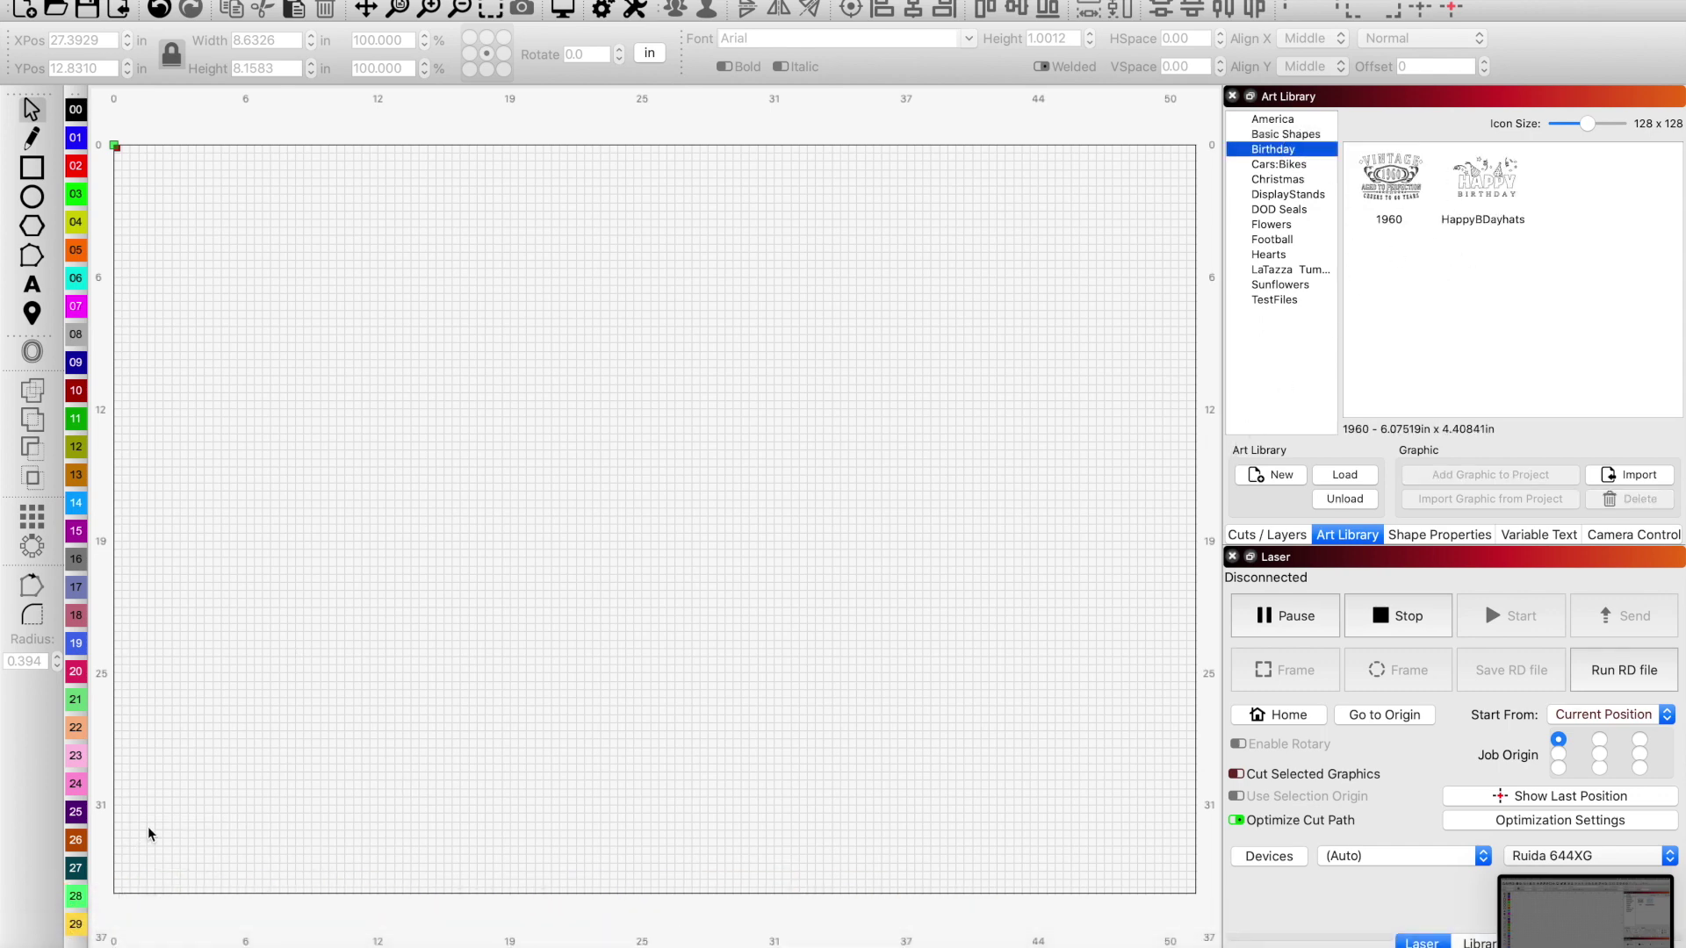
mouse_move(170, 913)
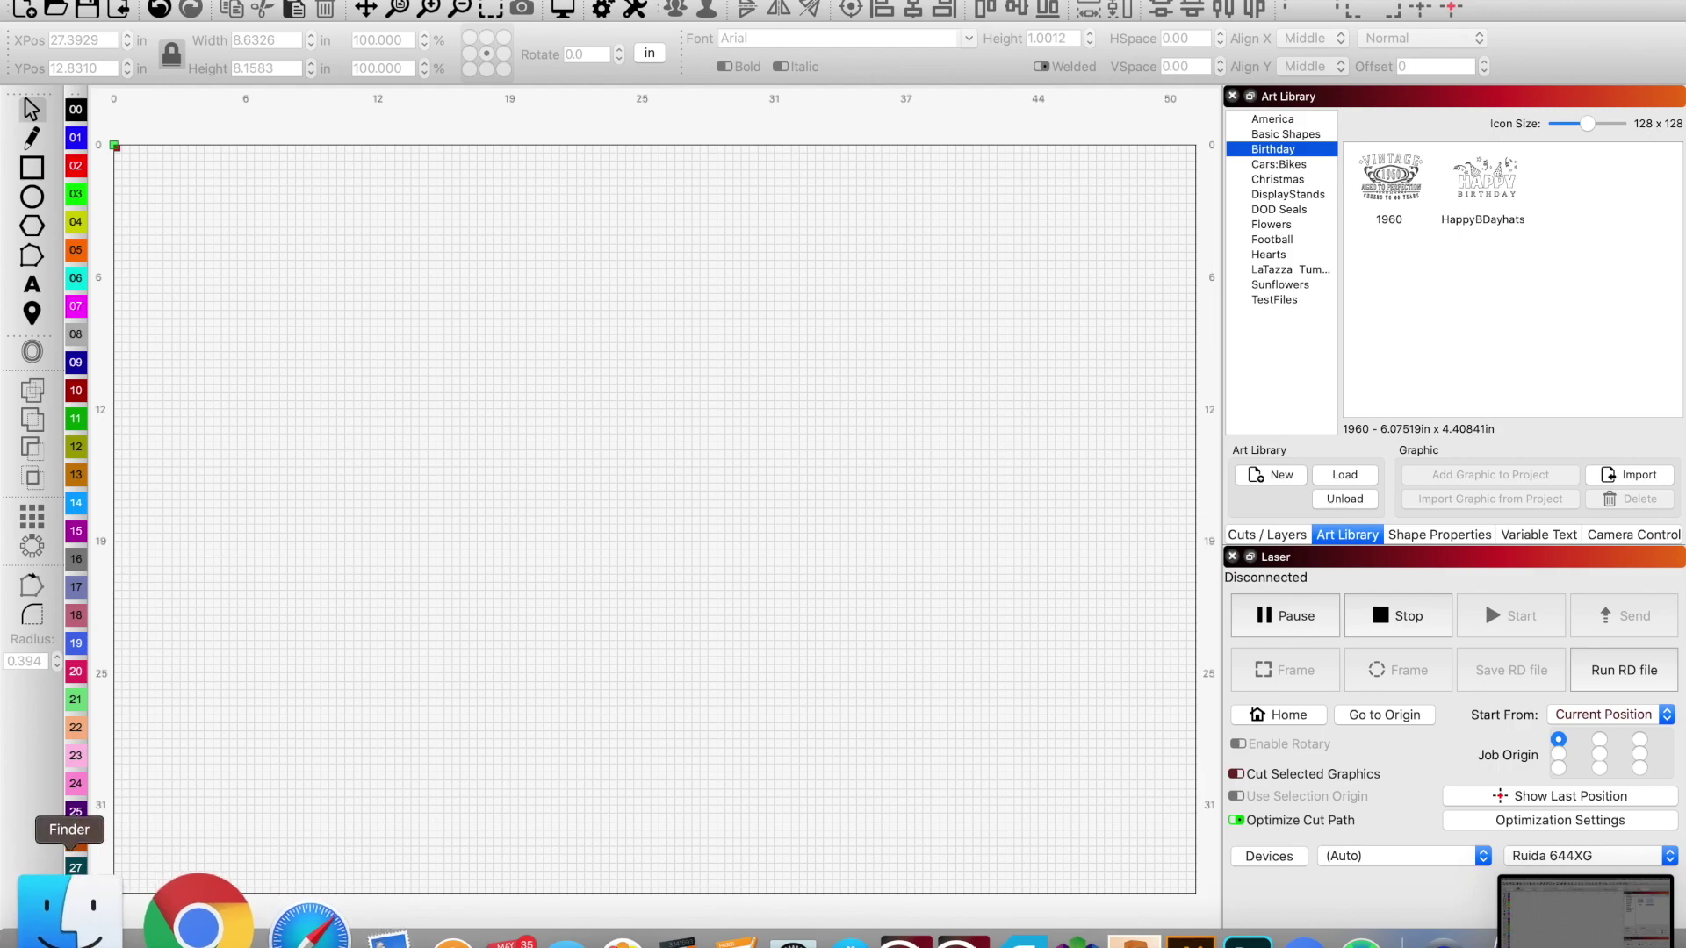
- Filter the birthday graphics image results to Black and white, reusable with modification
left_click(200, 913)
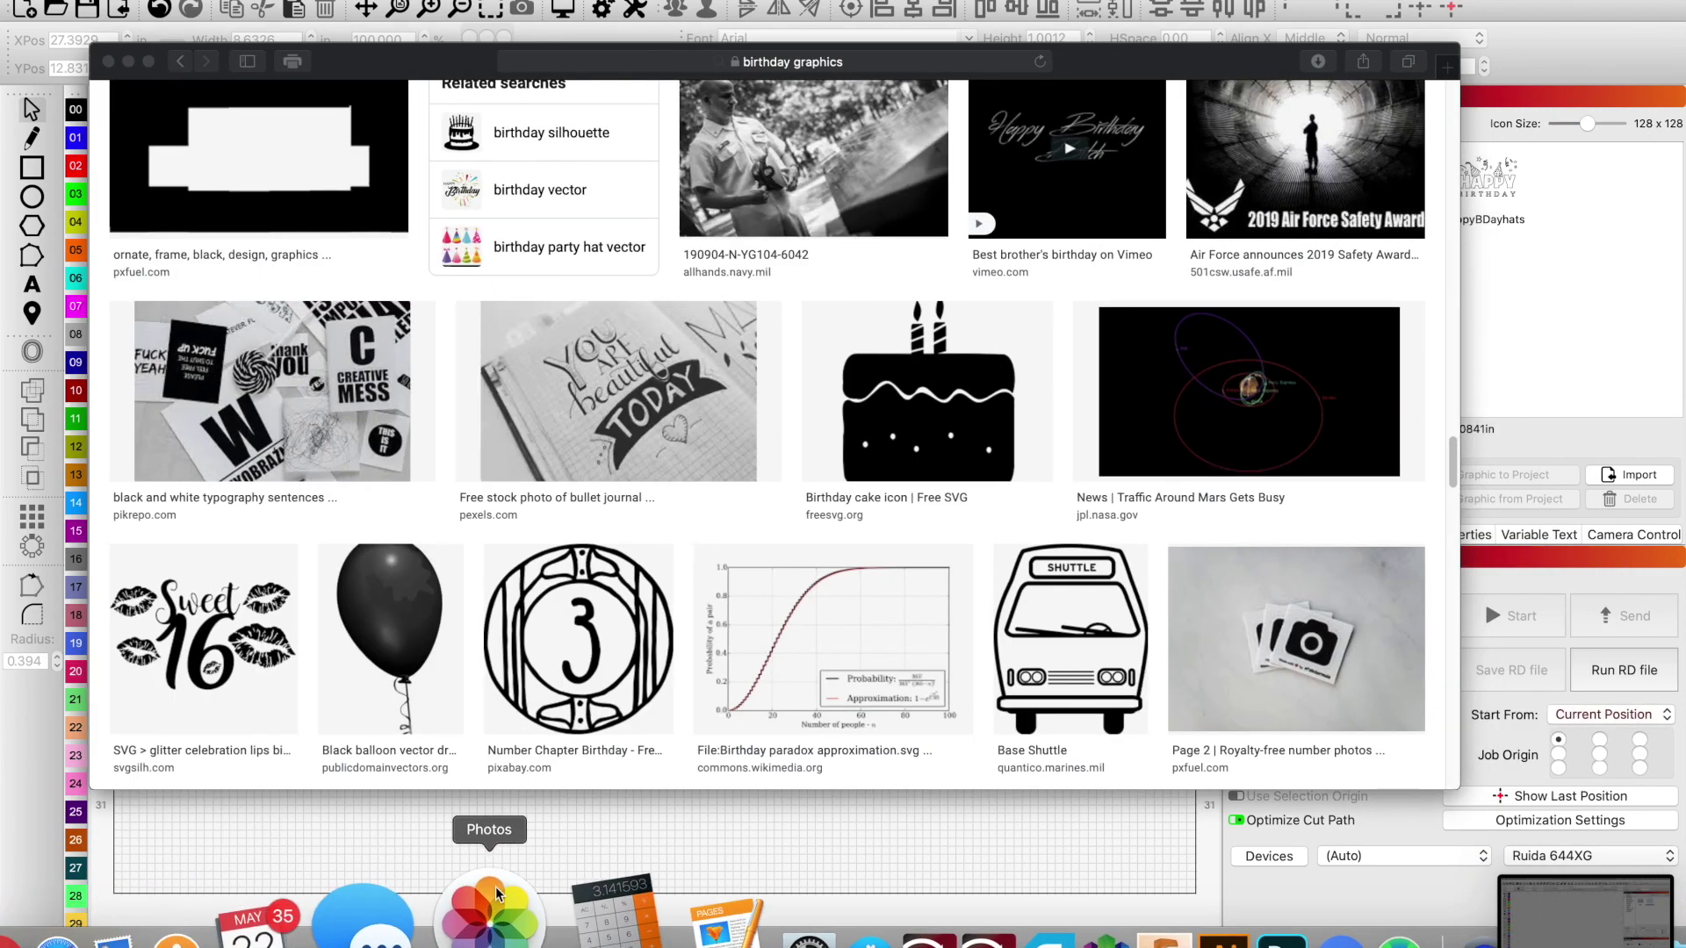
scroll(1054, 321, "up", 15)
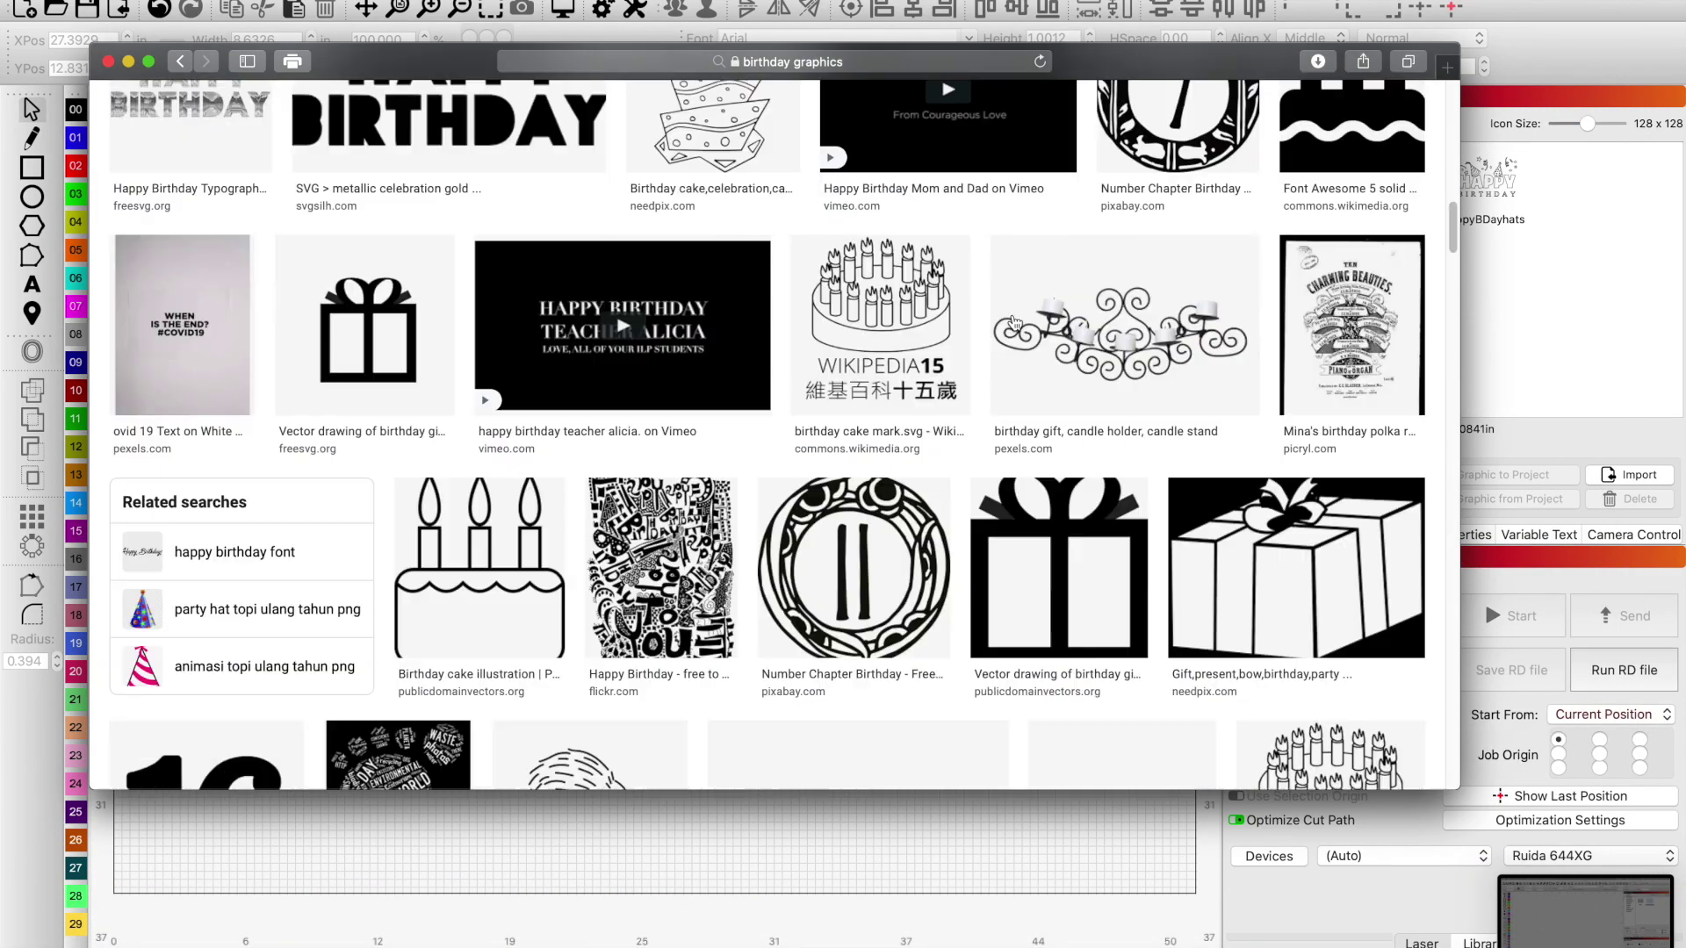
left_click(391, 208)
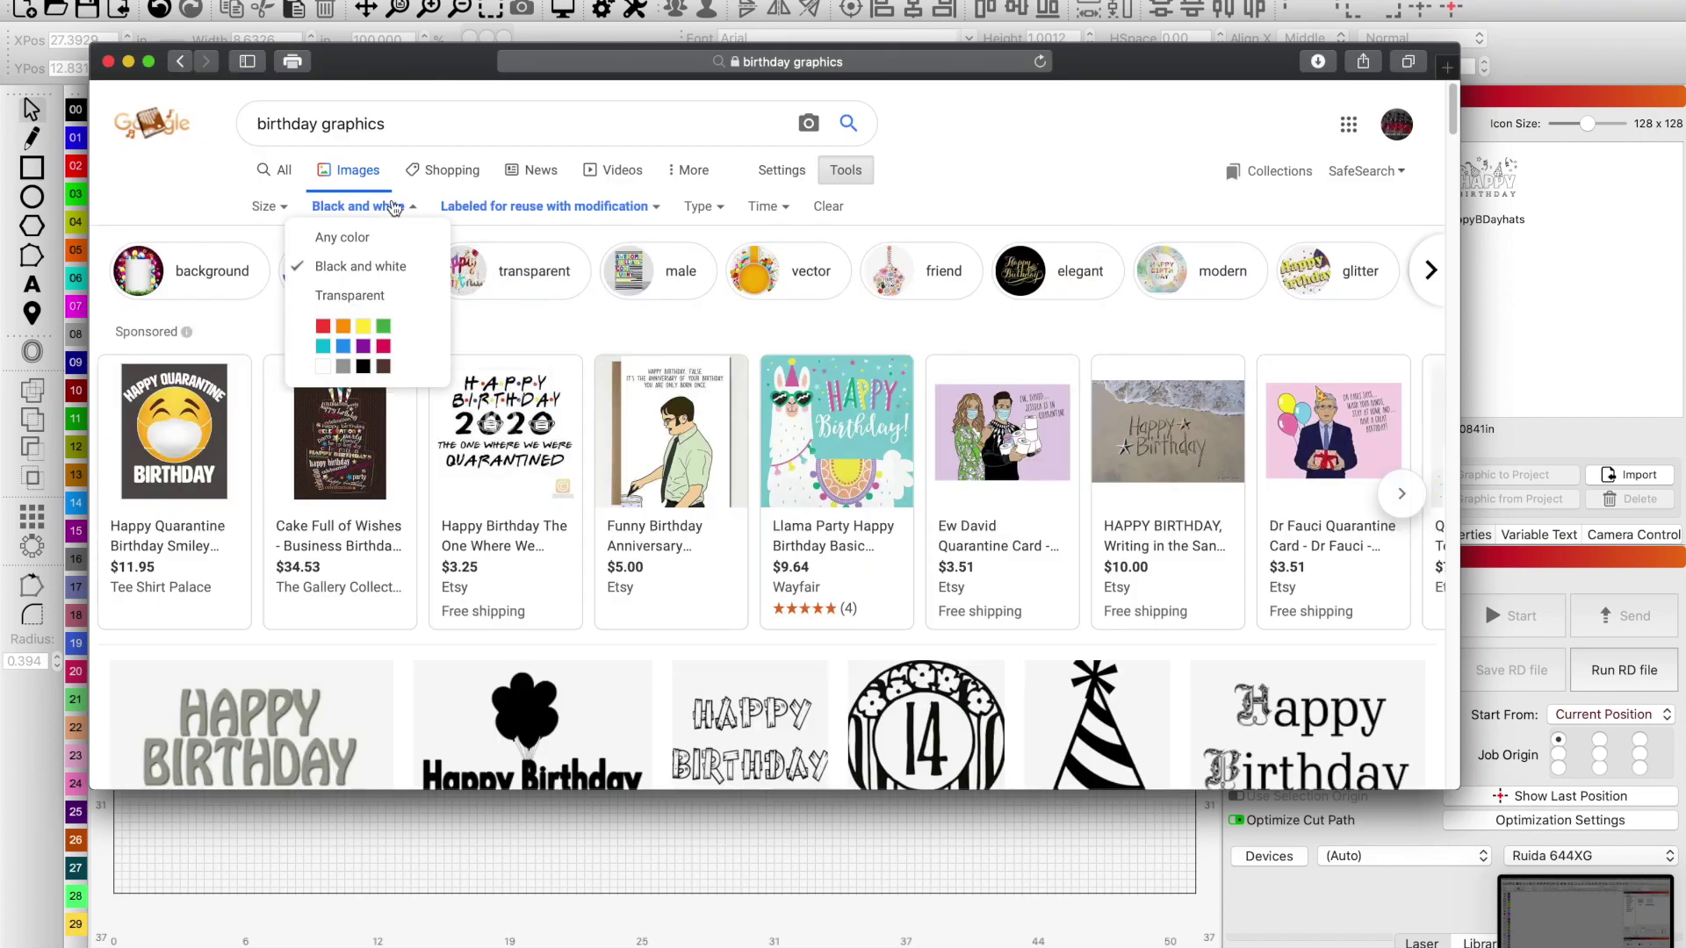
left_click(619, 205)
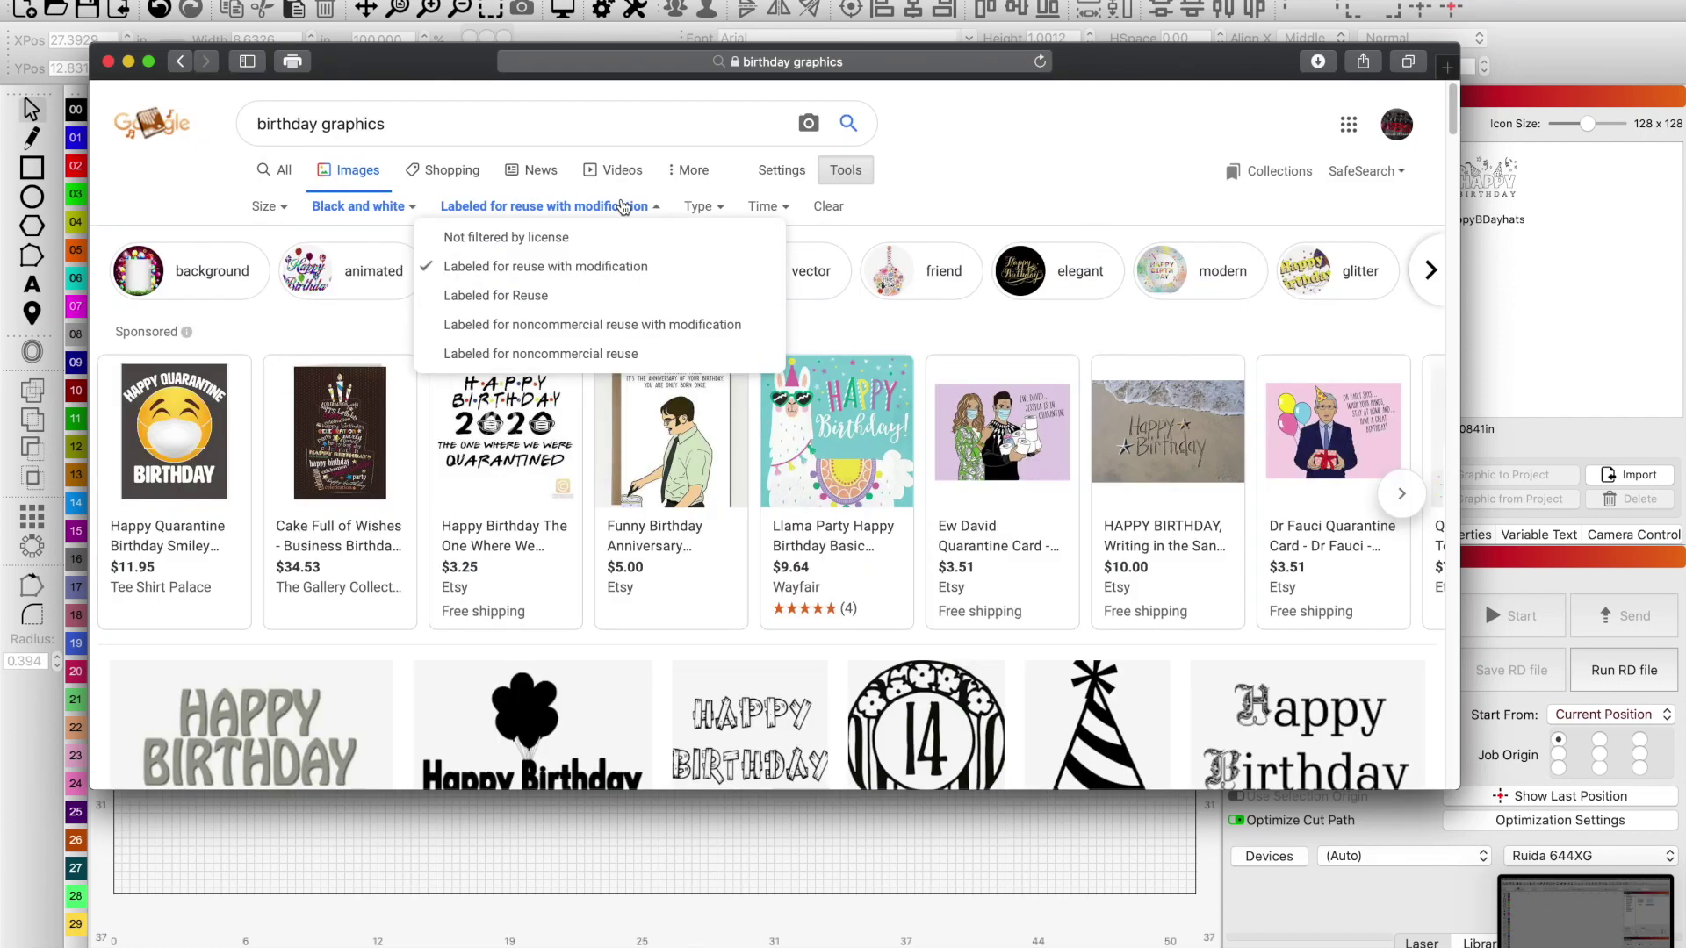
double_click(582, 269)
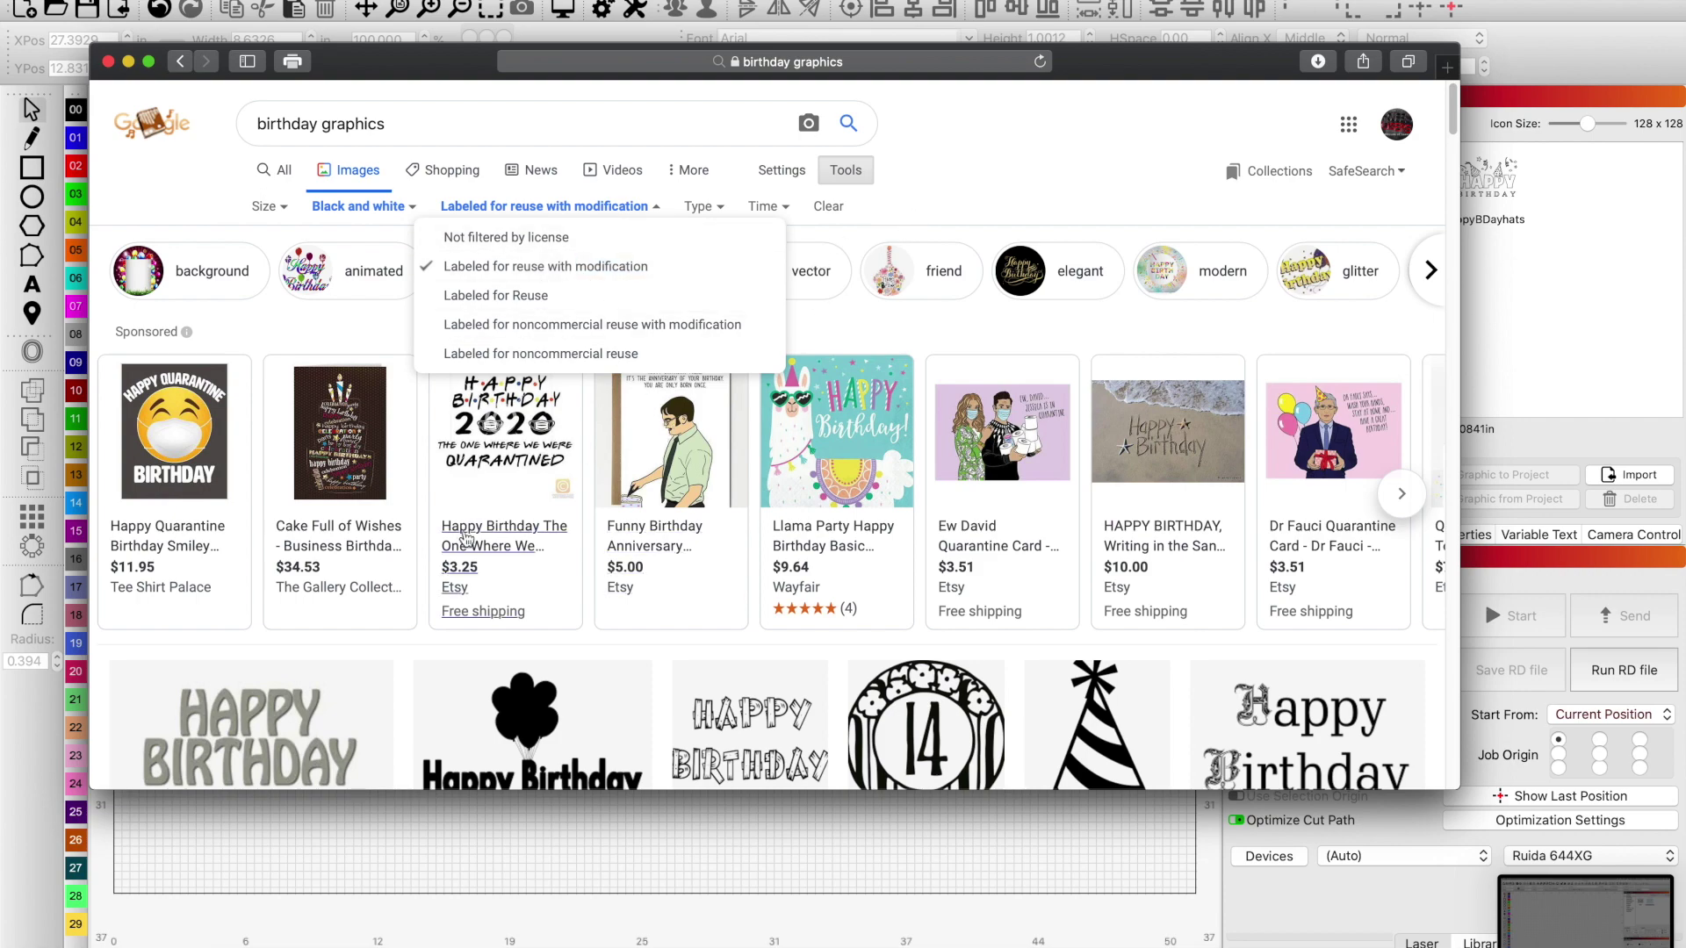
- Open the Sweet 16 lips result and copy the image
scroll(450, 539, "down", 5)
scroll(450, 540, "down", 15)
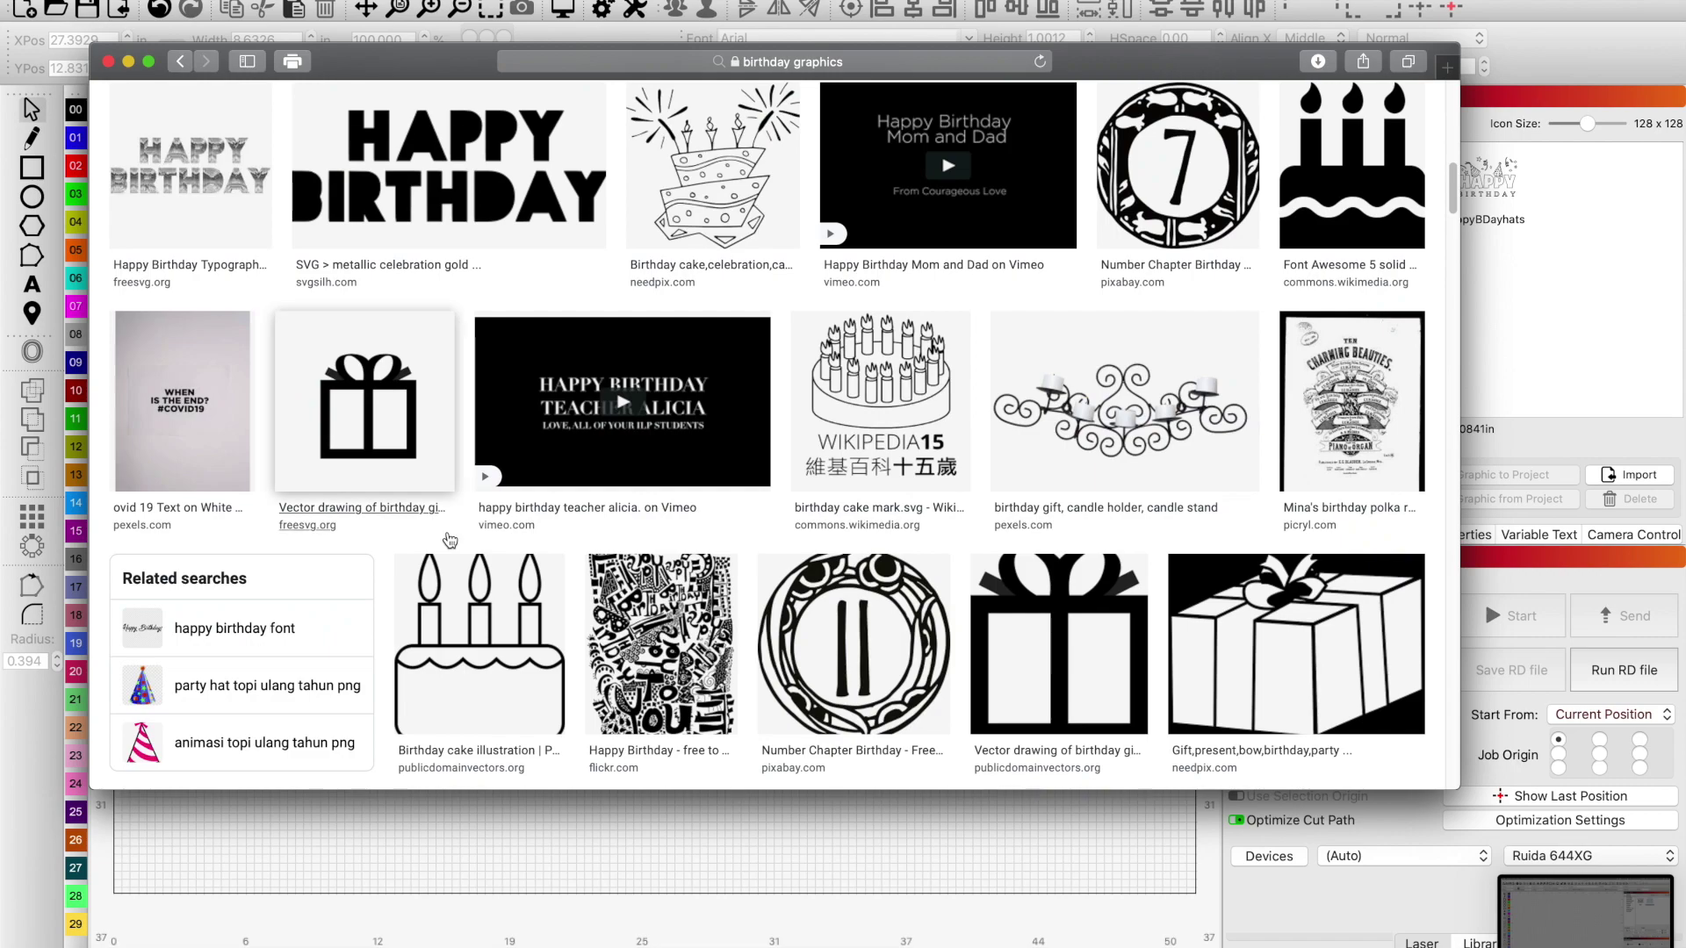
scroll(449, 539, "down", 15)
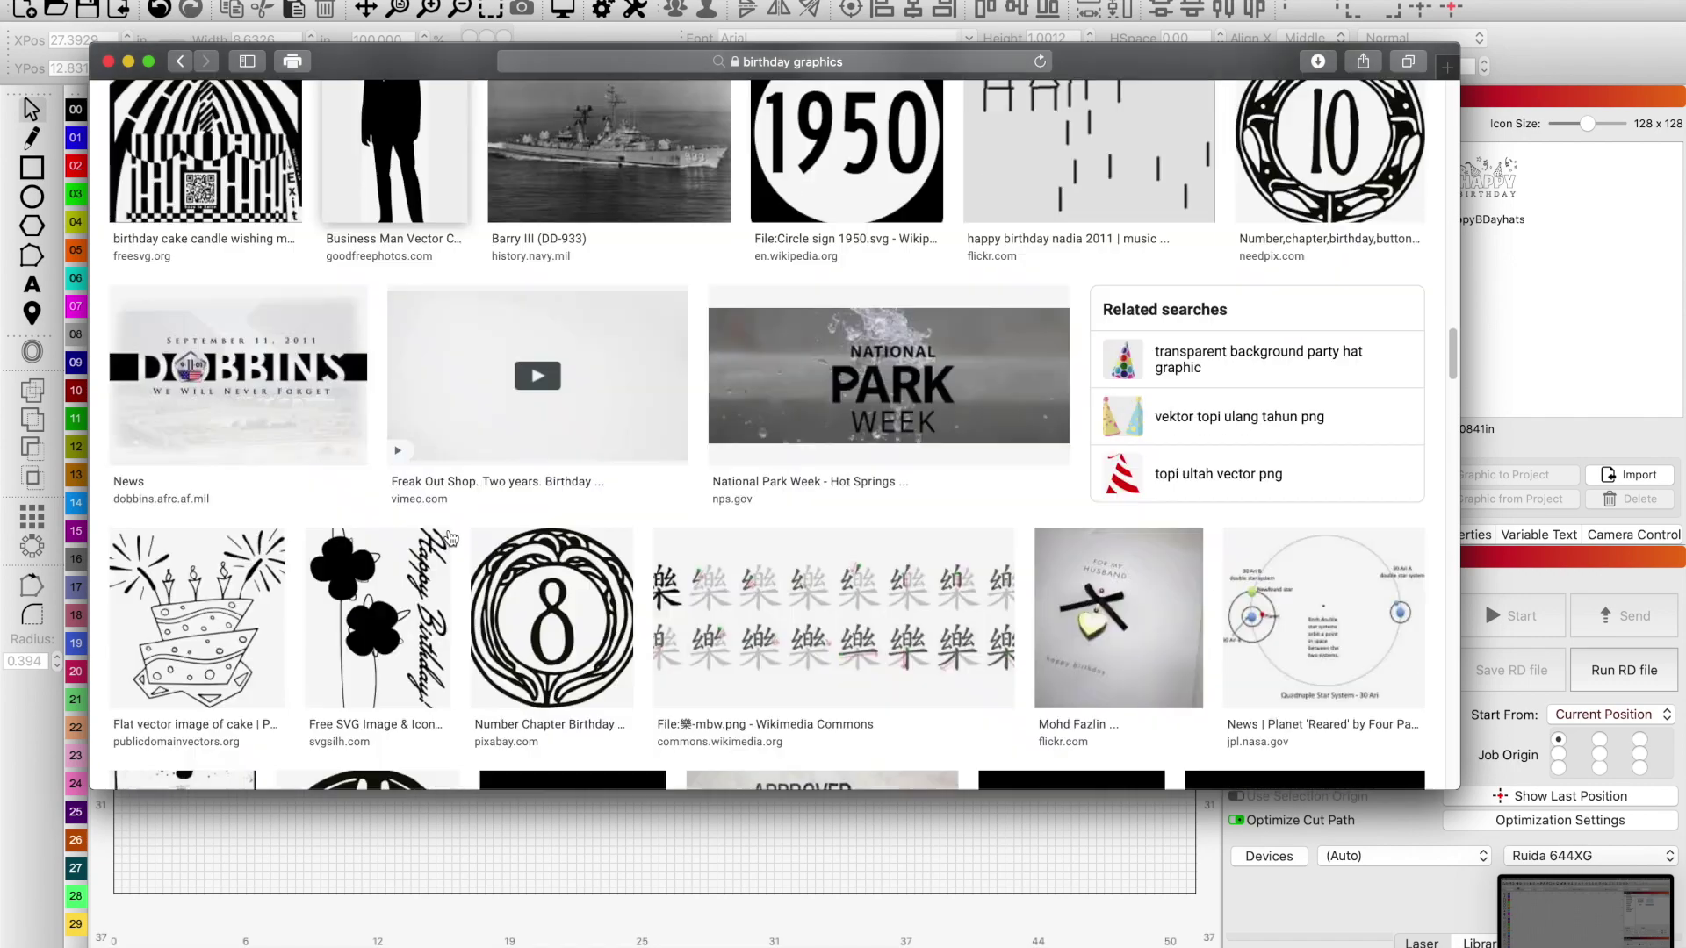
scroll(449, 536, "down", 2)
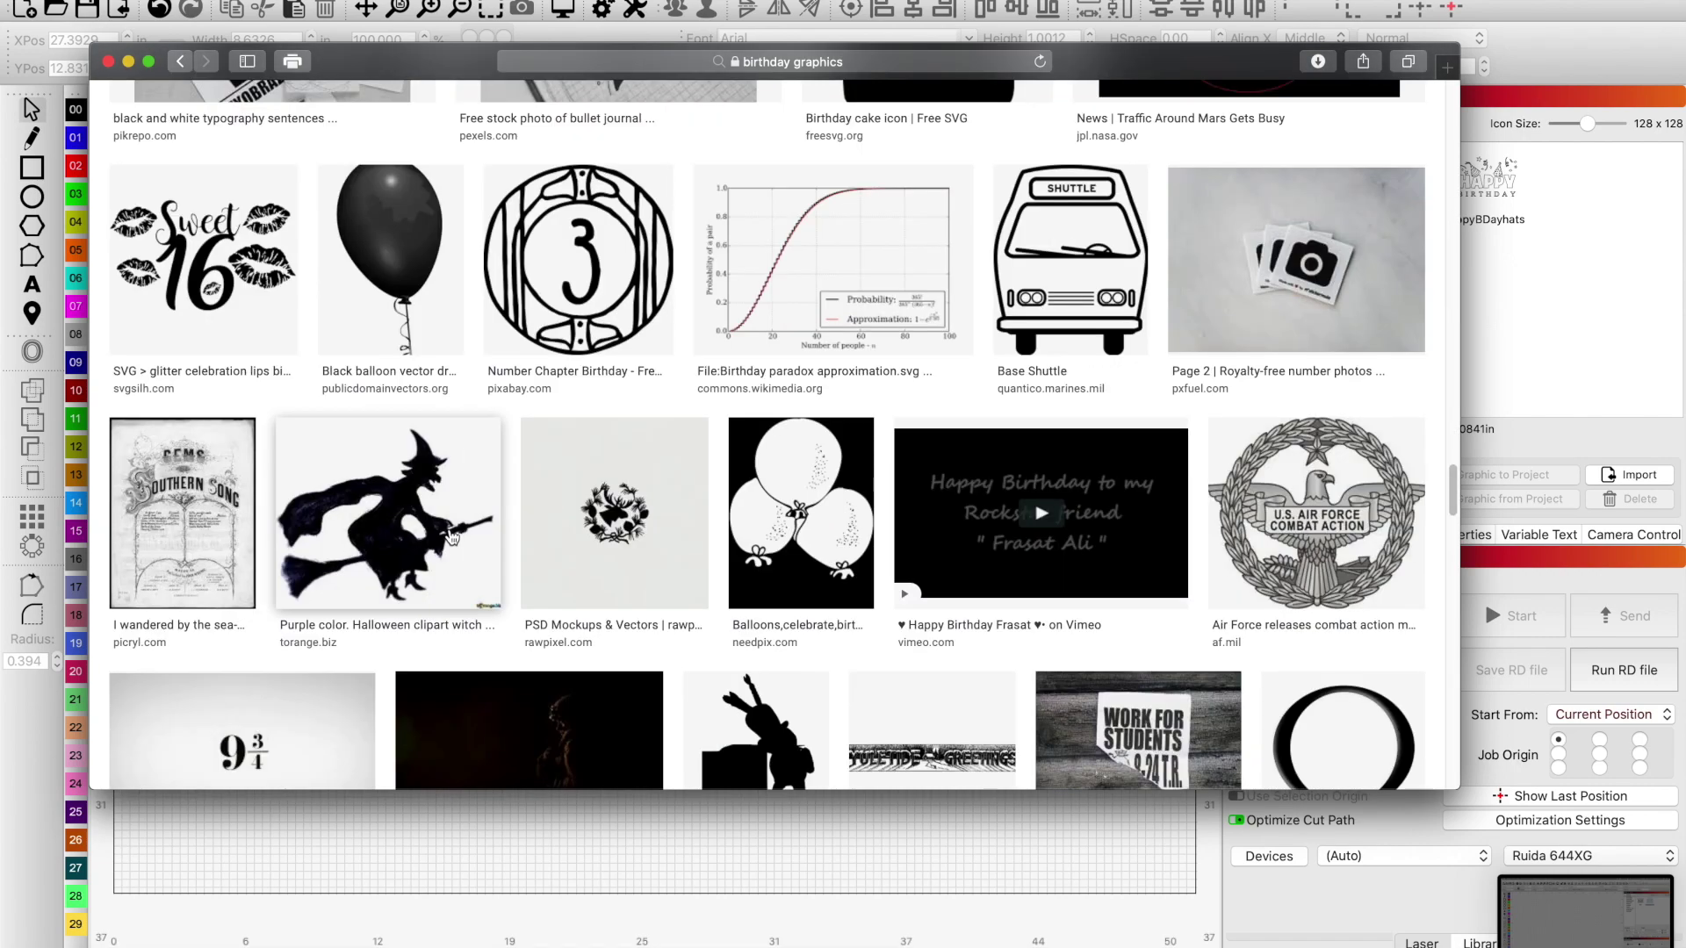
left_click(224, 290)
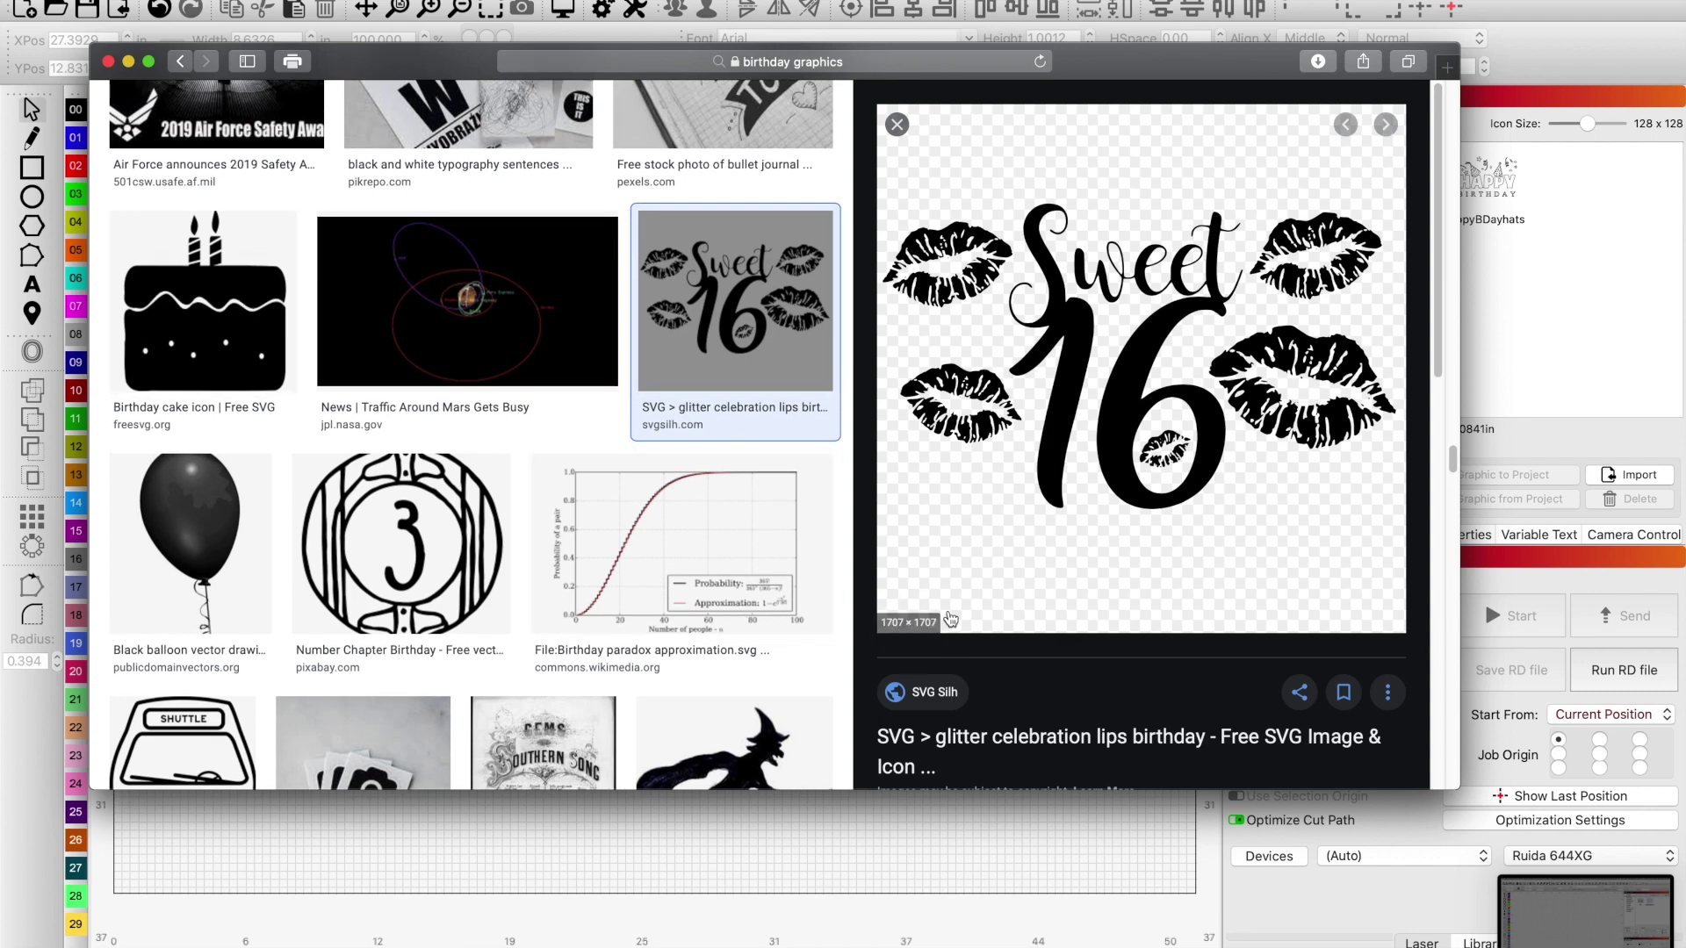
right_click(1064, 418)
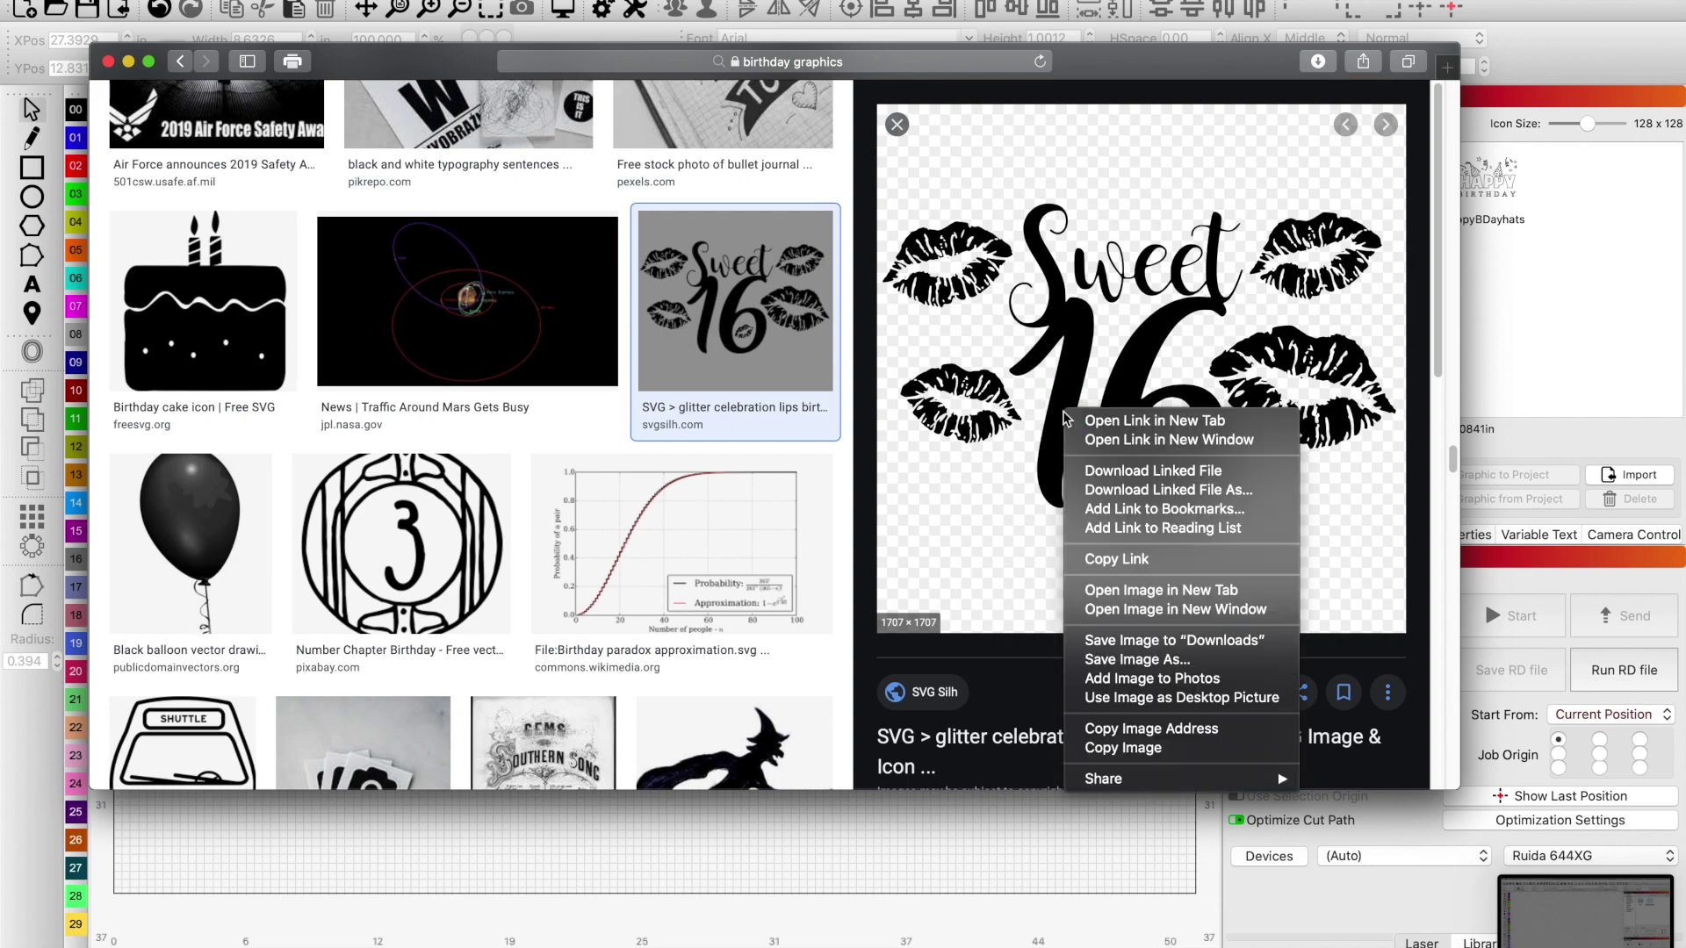
left_click(1133, 748)
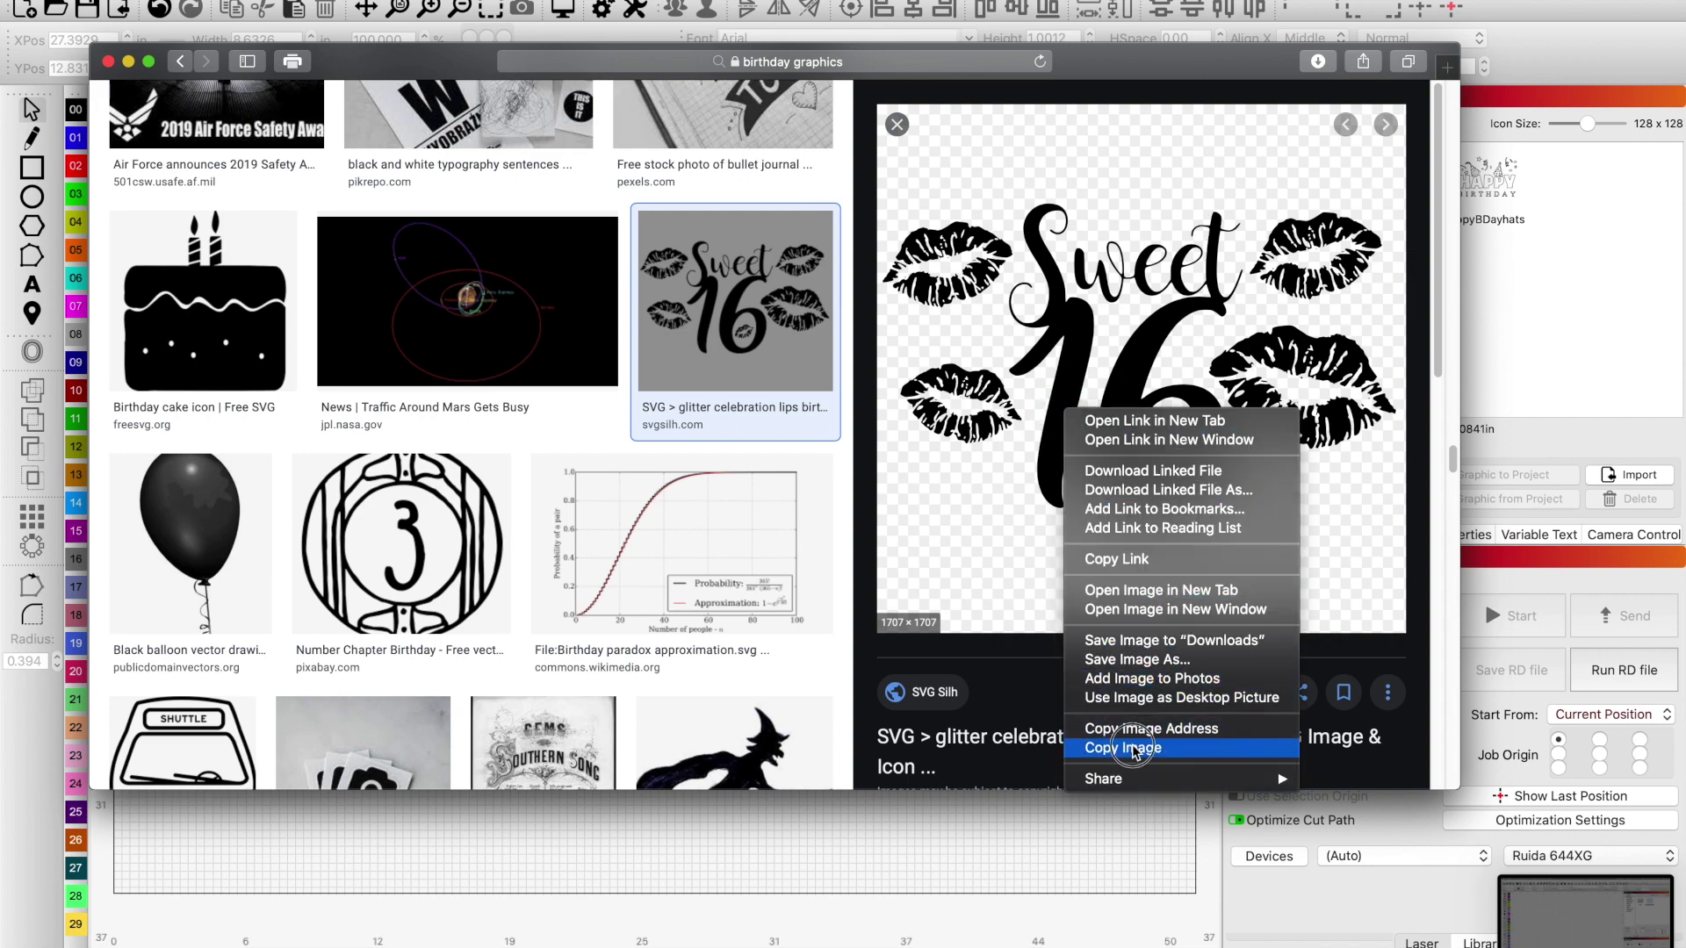
- Paste the Sweet 16 lips image onto the LightBurn canvas, about 8.37 × 4.92 in
left_click(505, 842)
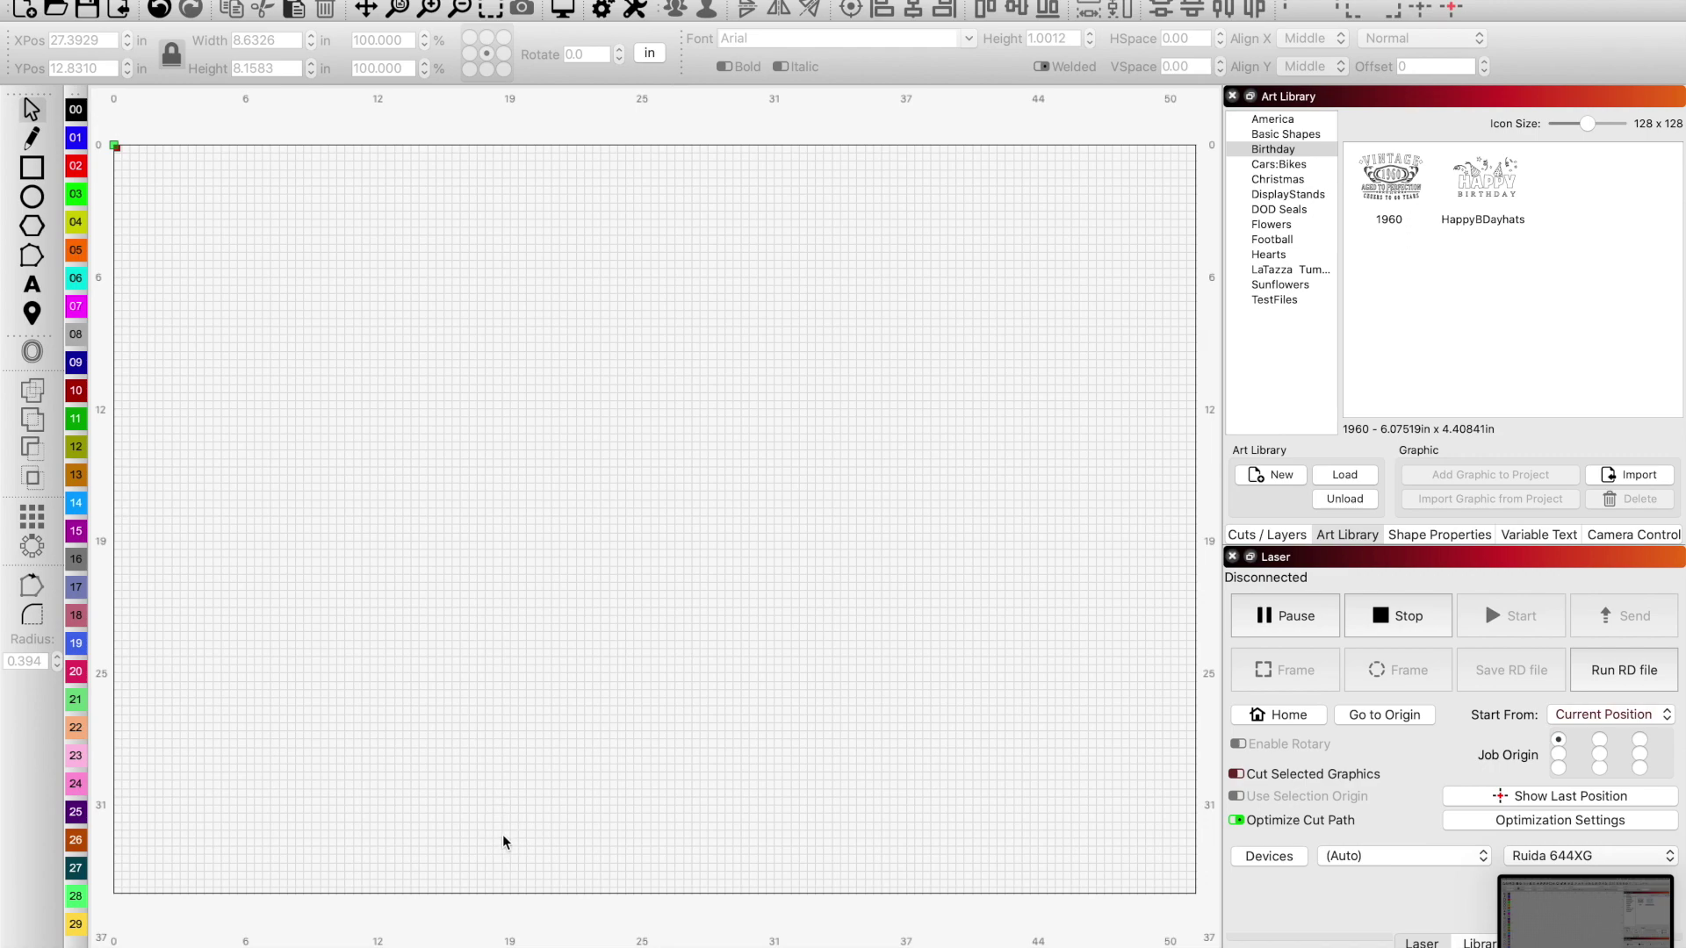
scroll(624, 565, "up", 2)
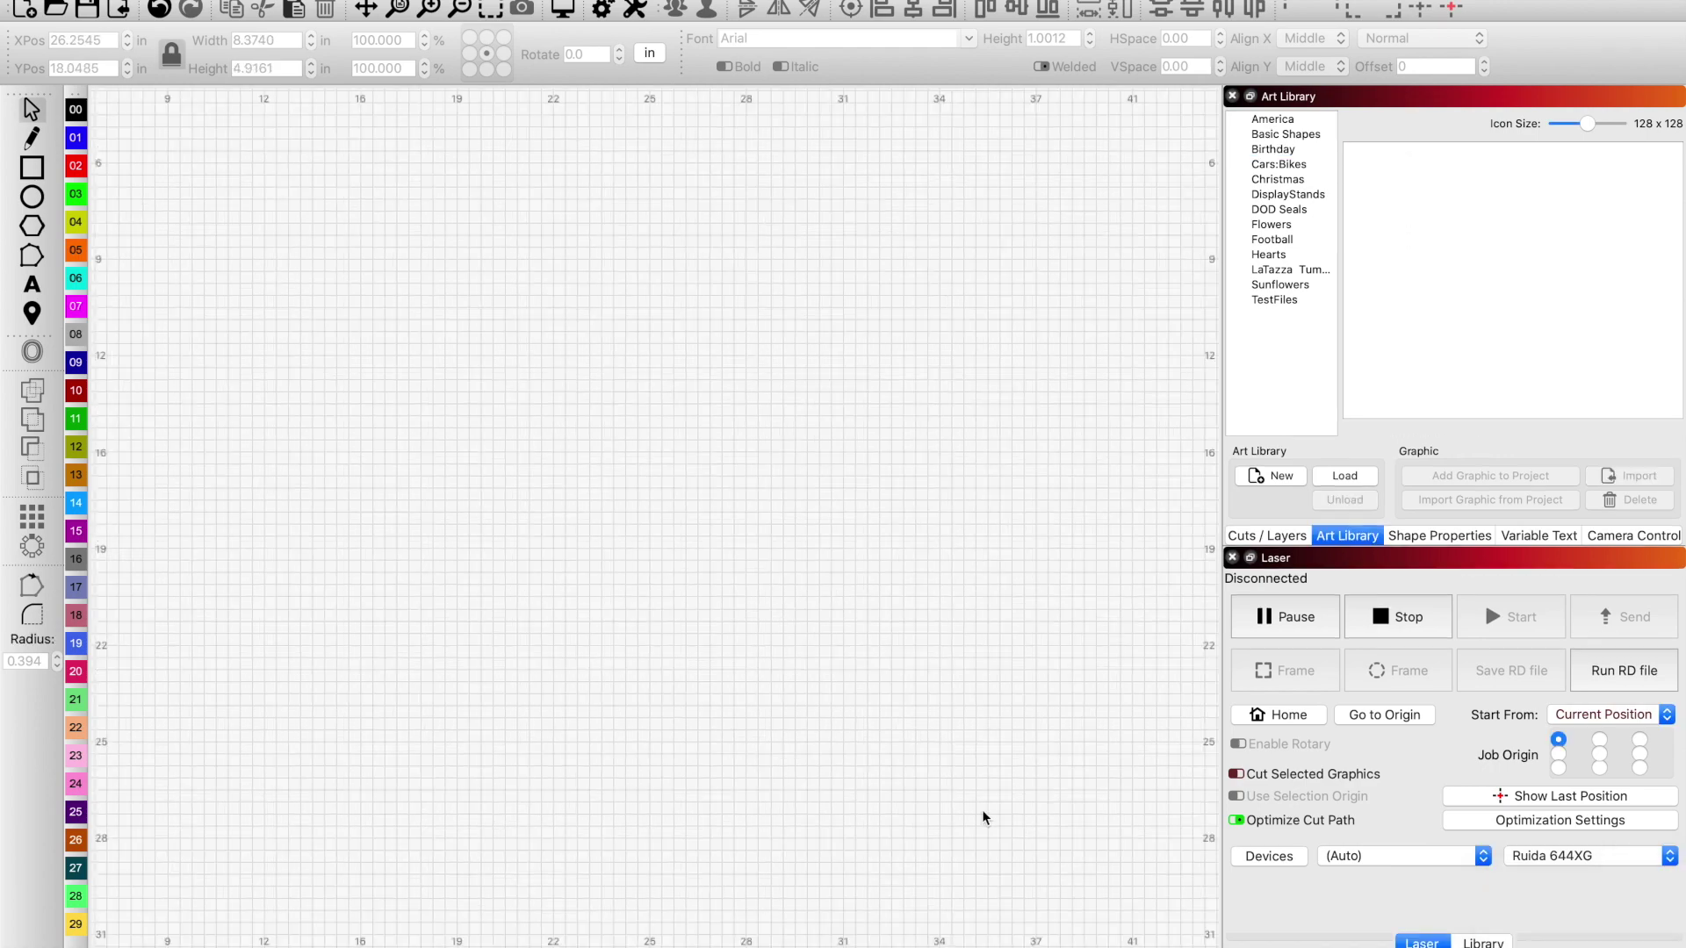
right_click(580, 463)
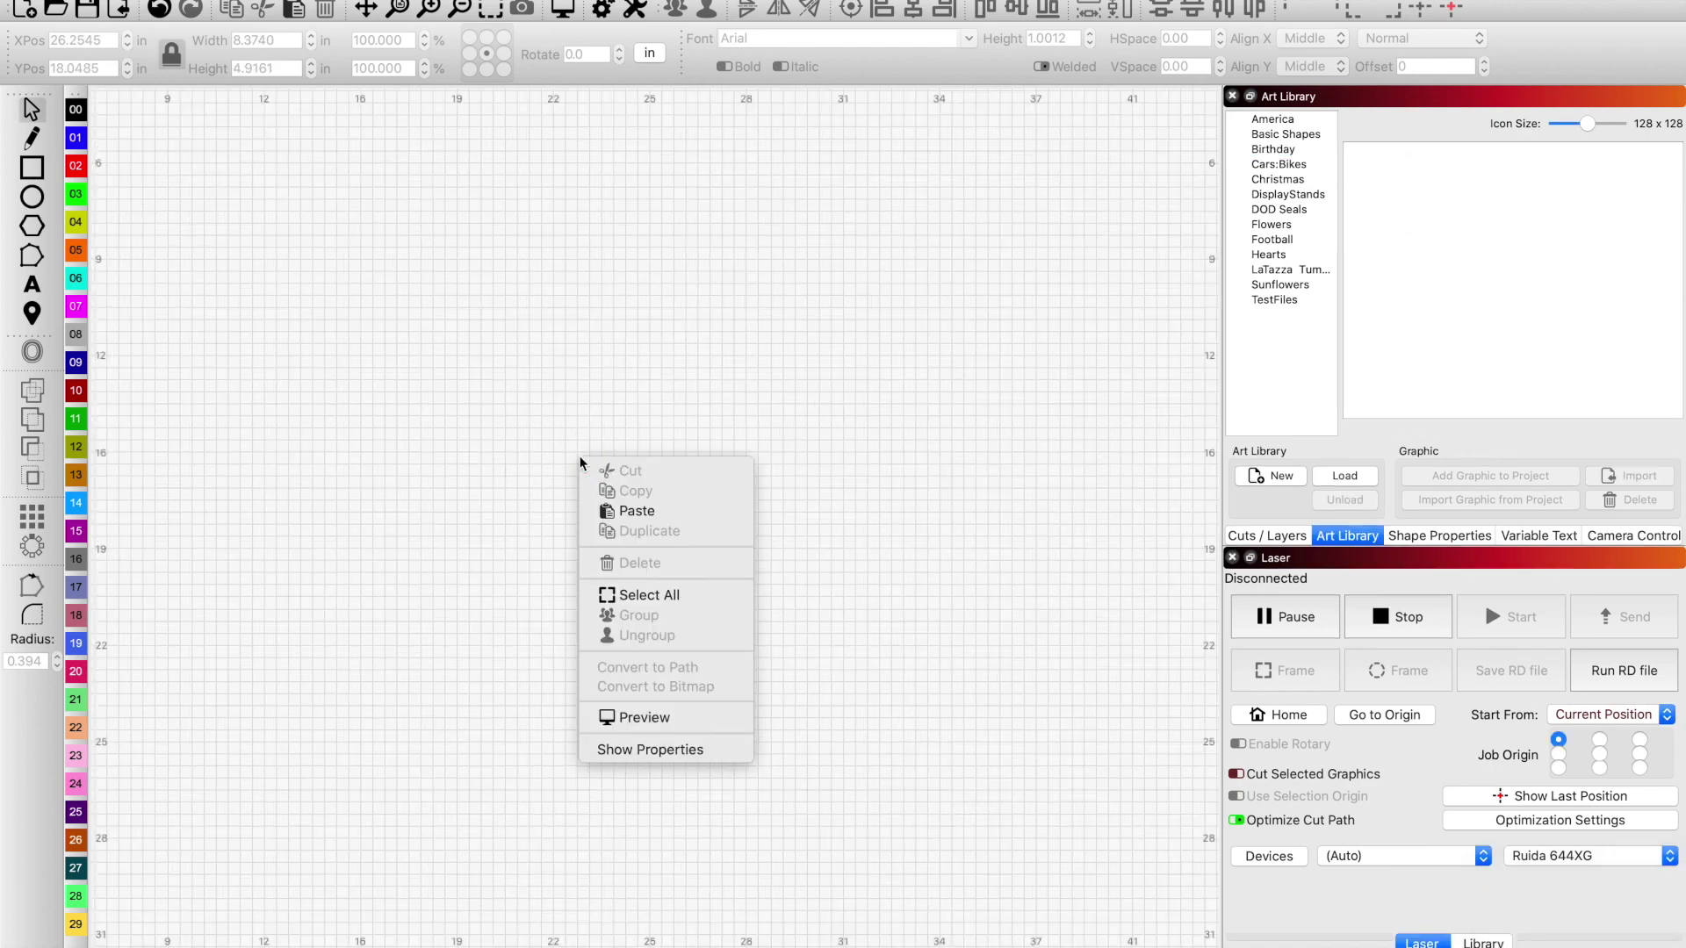
left_click(632, 513)
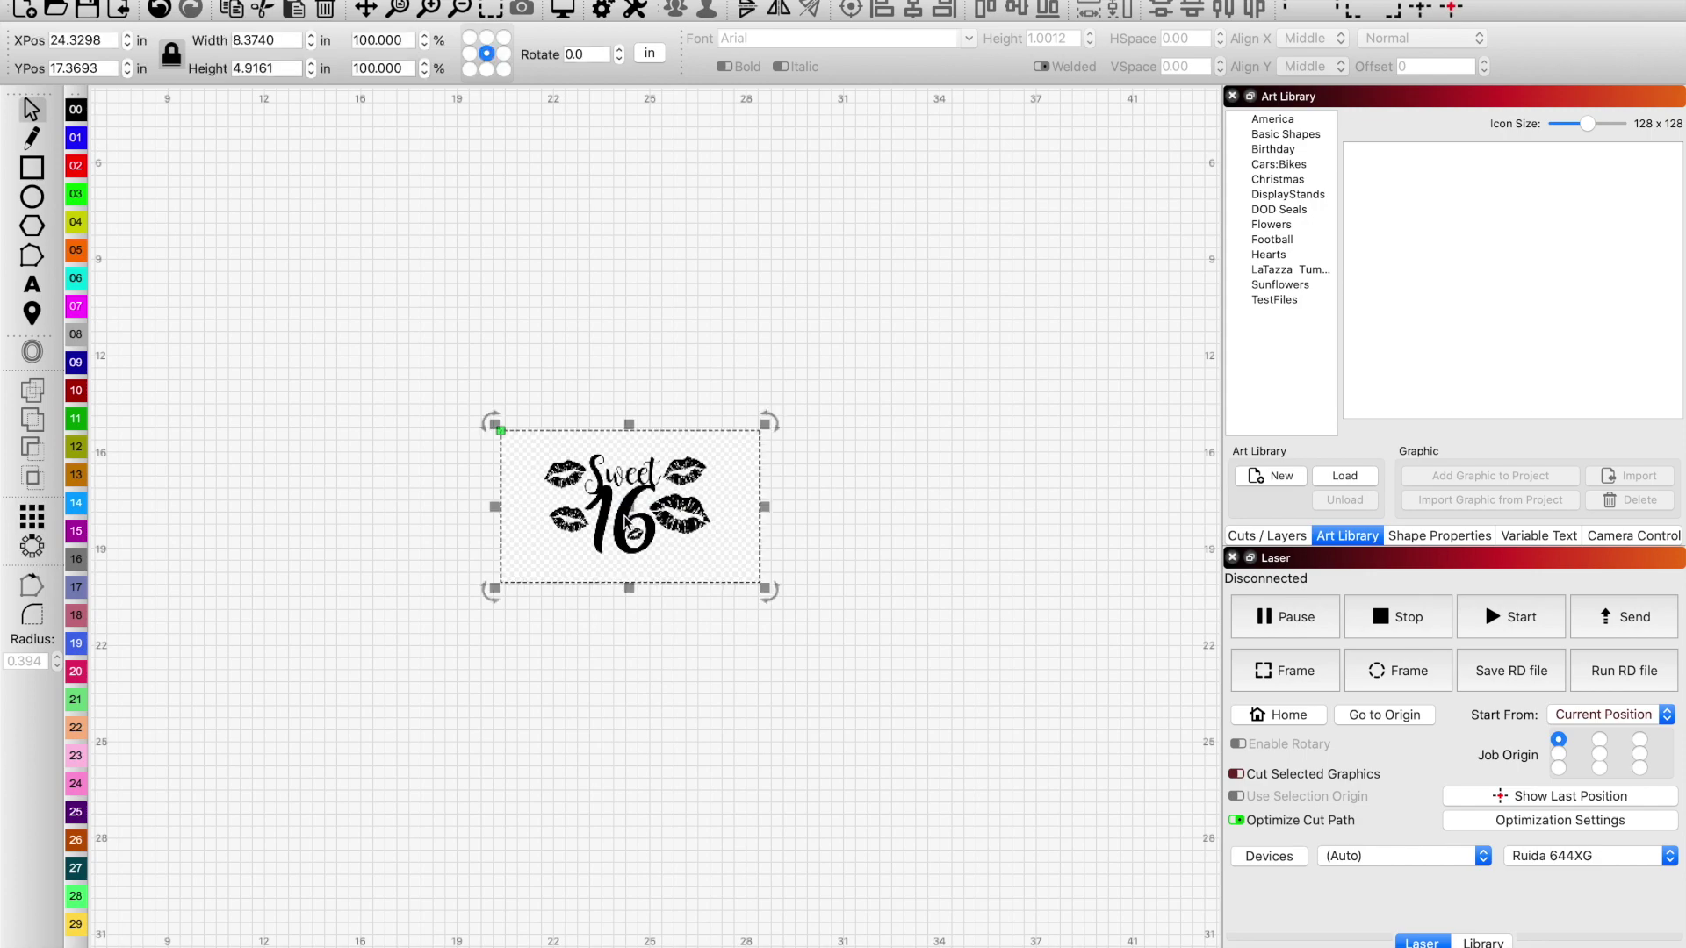
scroll(627, 518, "up", 3)
scroll(625, 516, "up", 5)
scroll(626, 514, "down", 4)
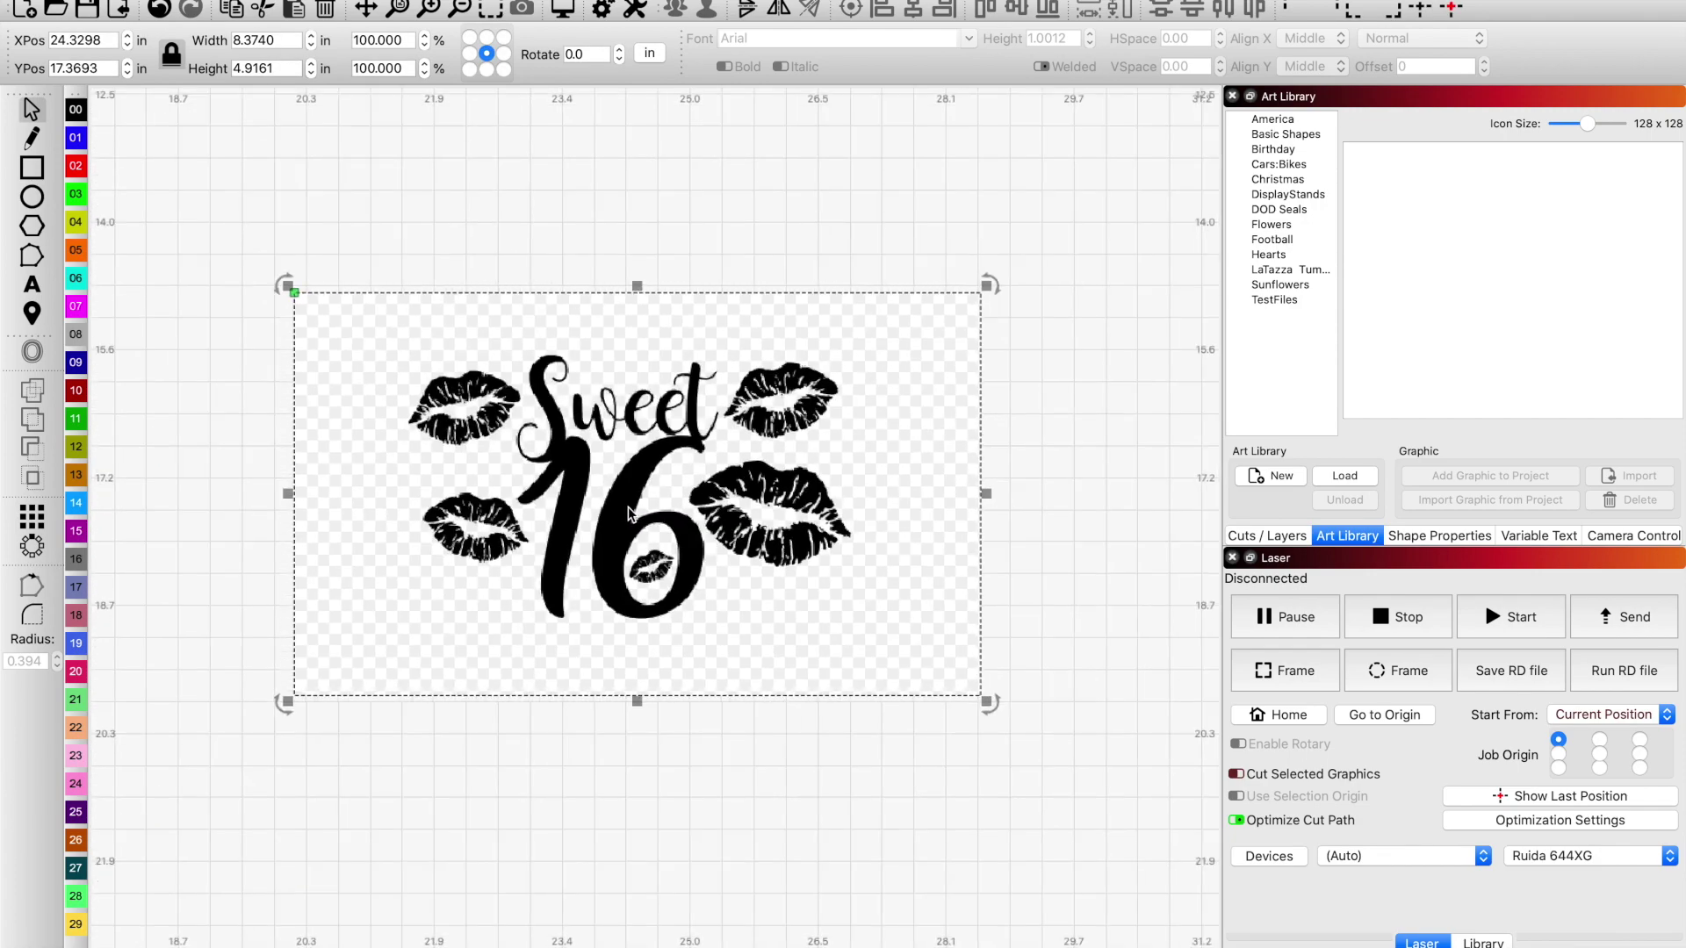
- Trace the Sweet 16 image, checking outlines with Fade Image, and move the original bitmap aside
key("alt+t")
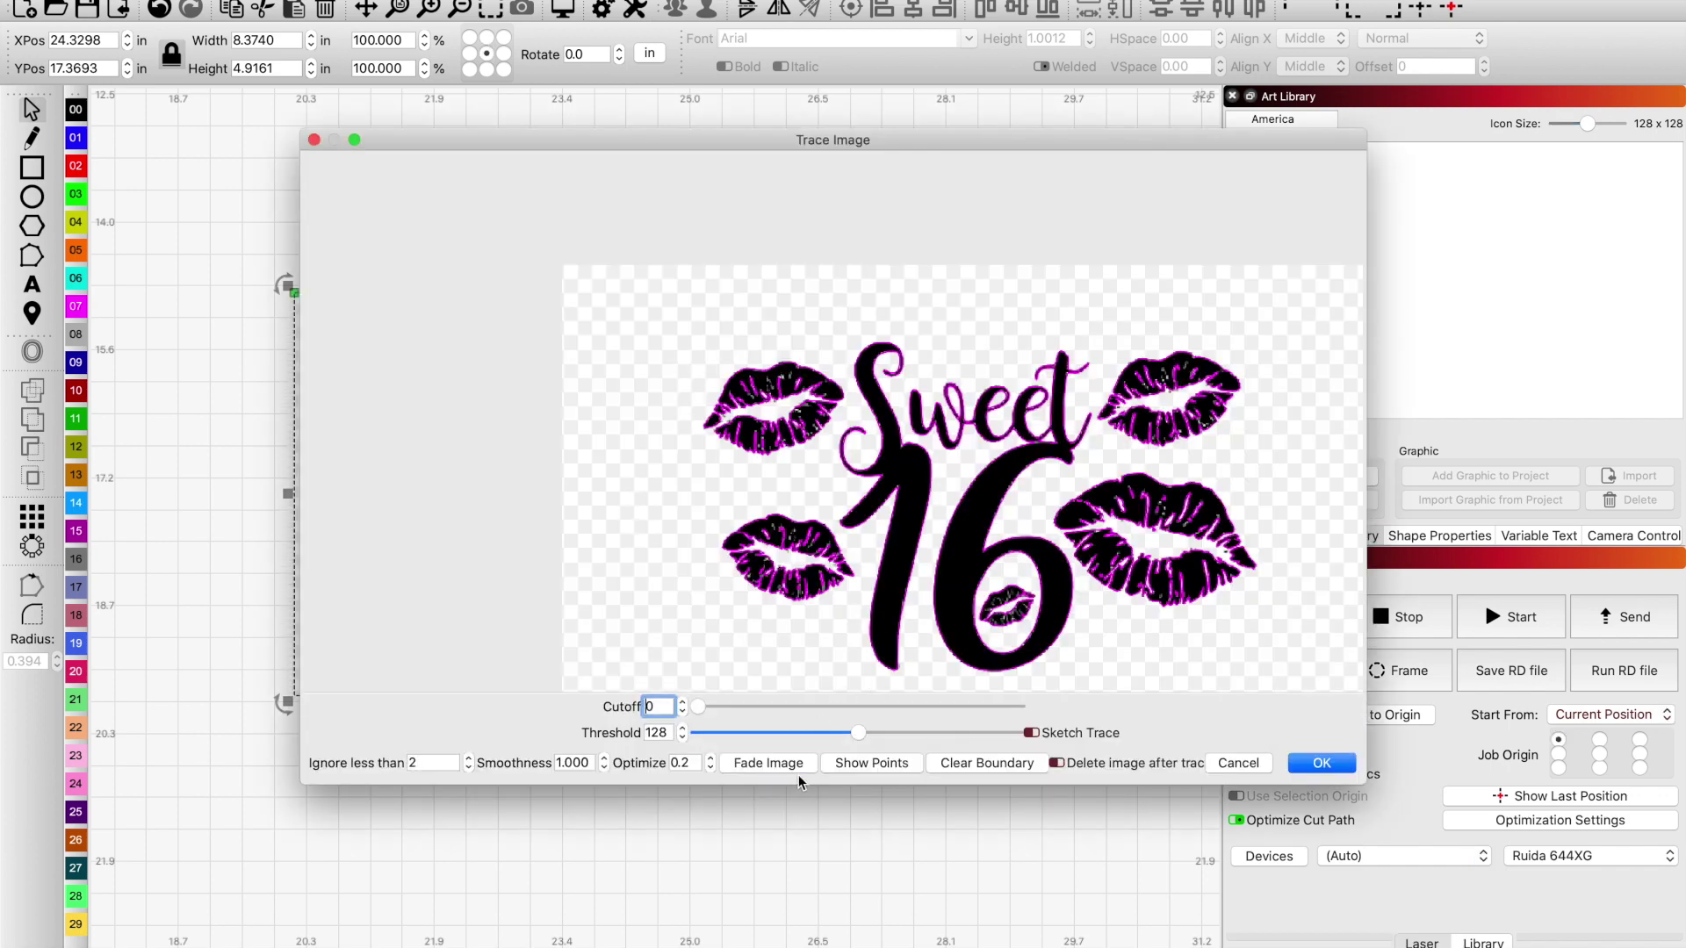
left_click(770, 762)
scroll(897, 592, "up", 6)
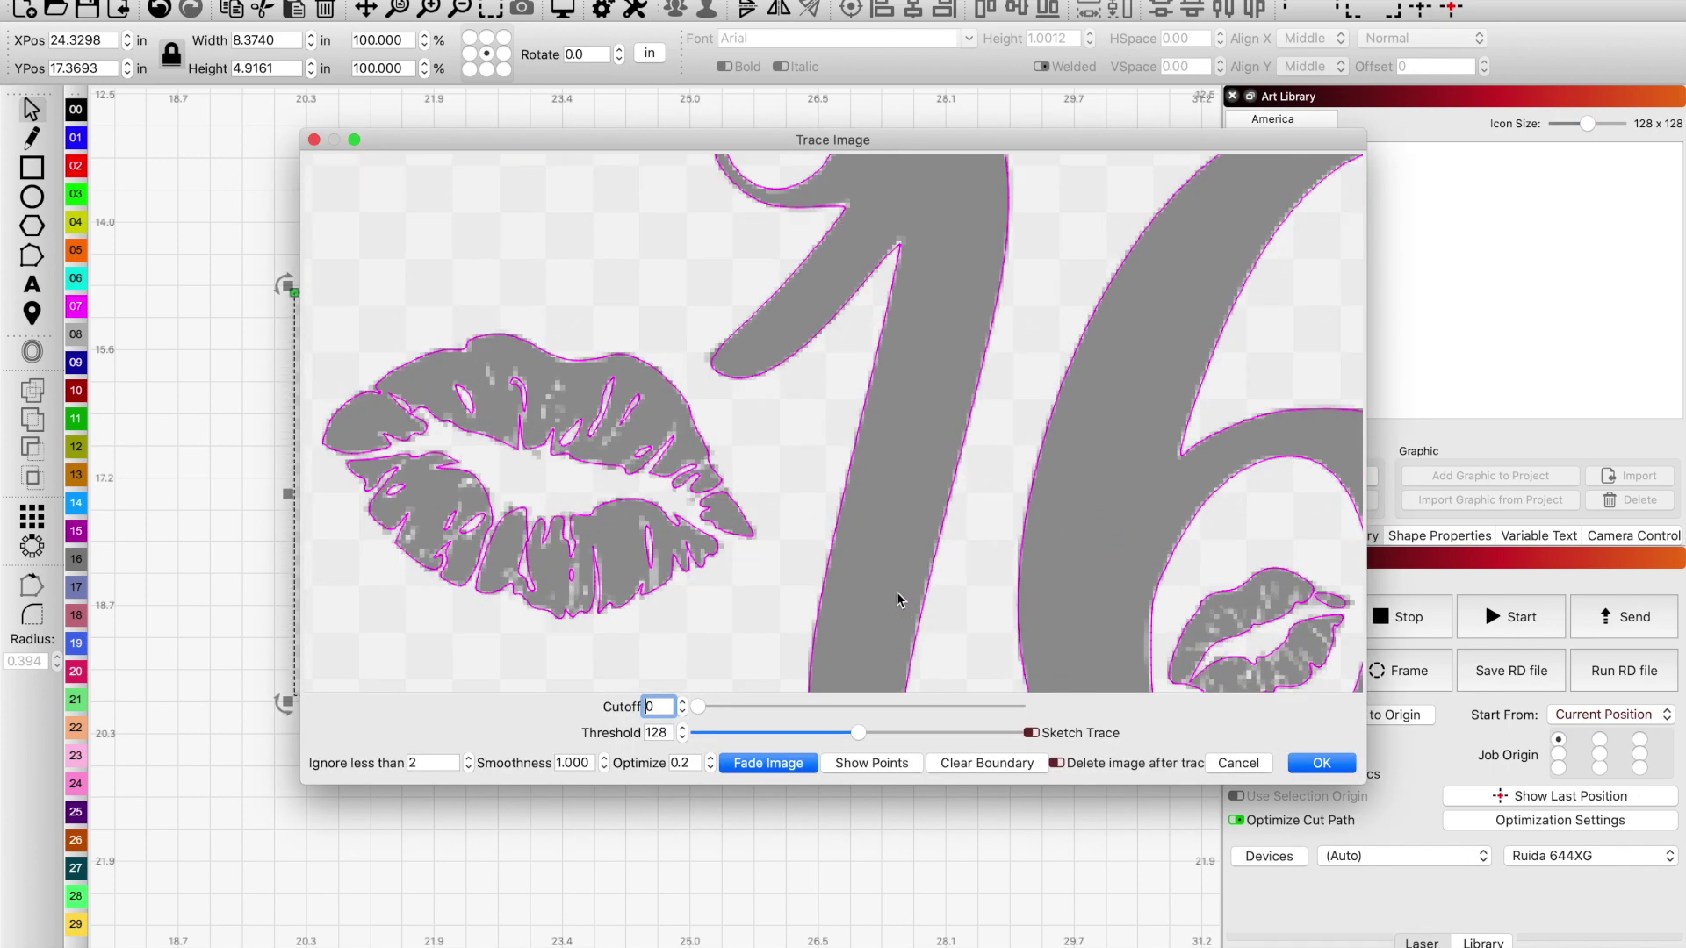
scroll(897, 594, "down", 6)
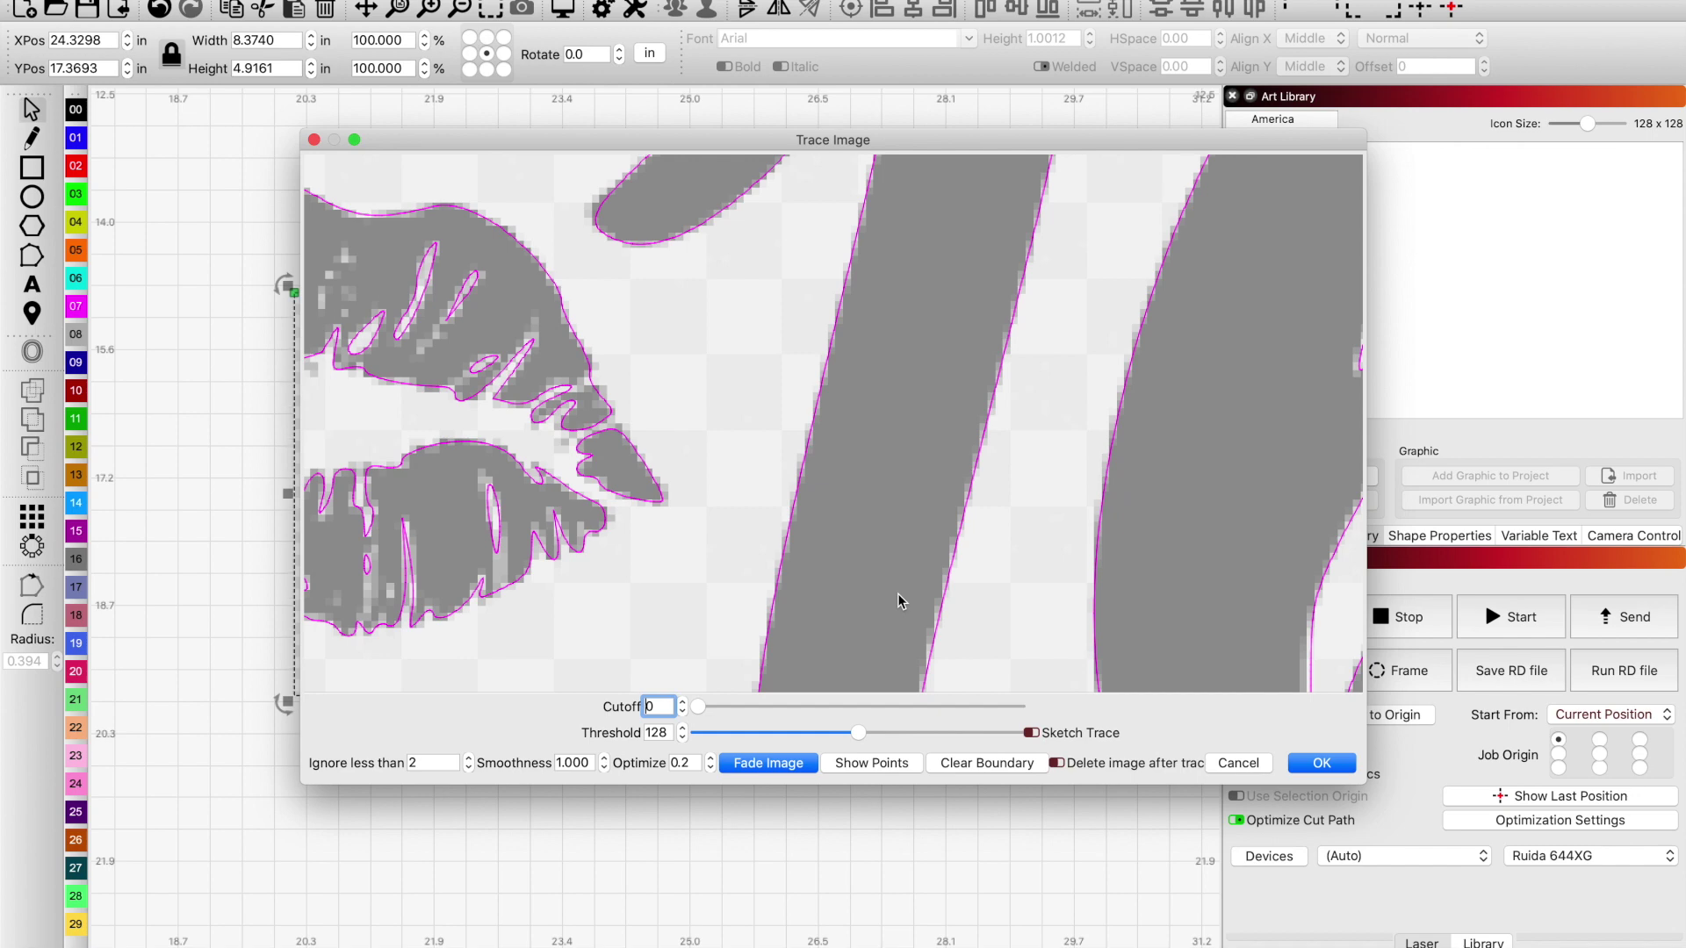
scroll(869, 581, "down", 2)
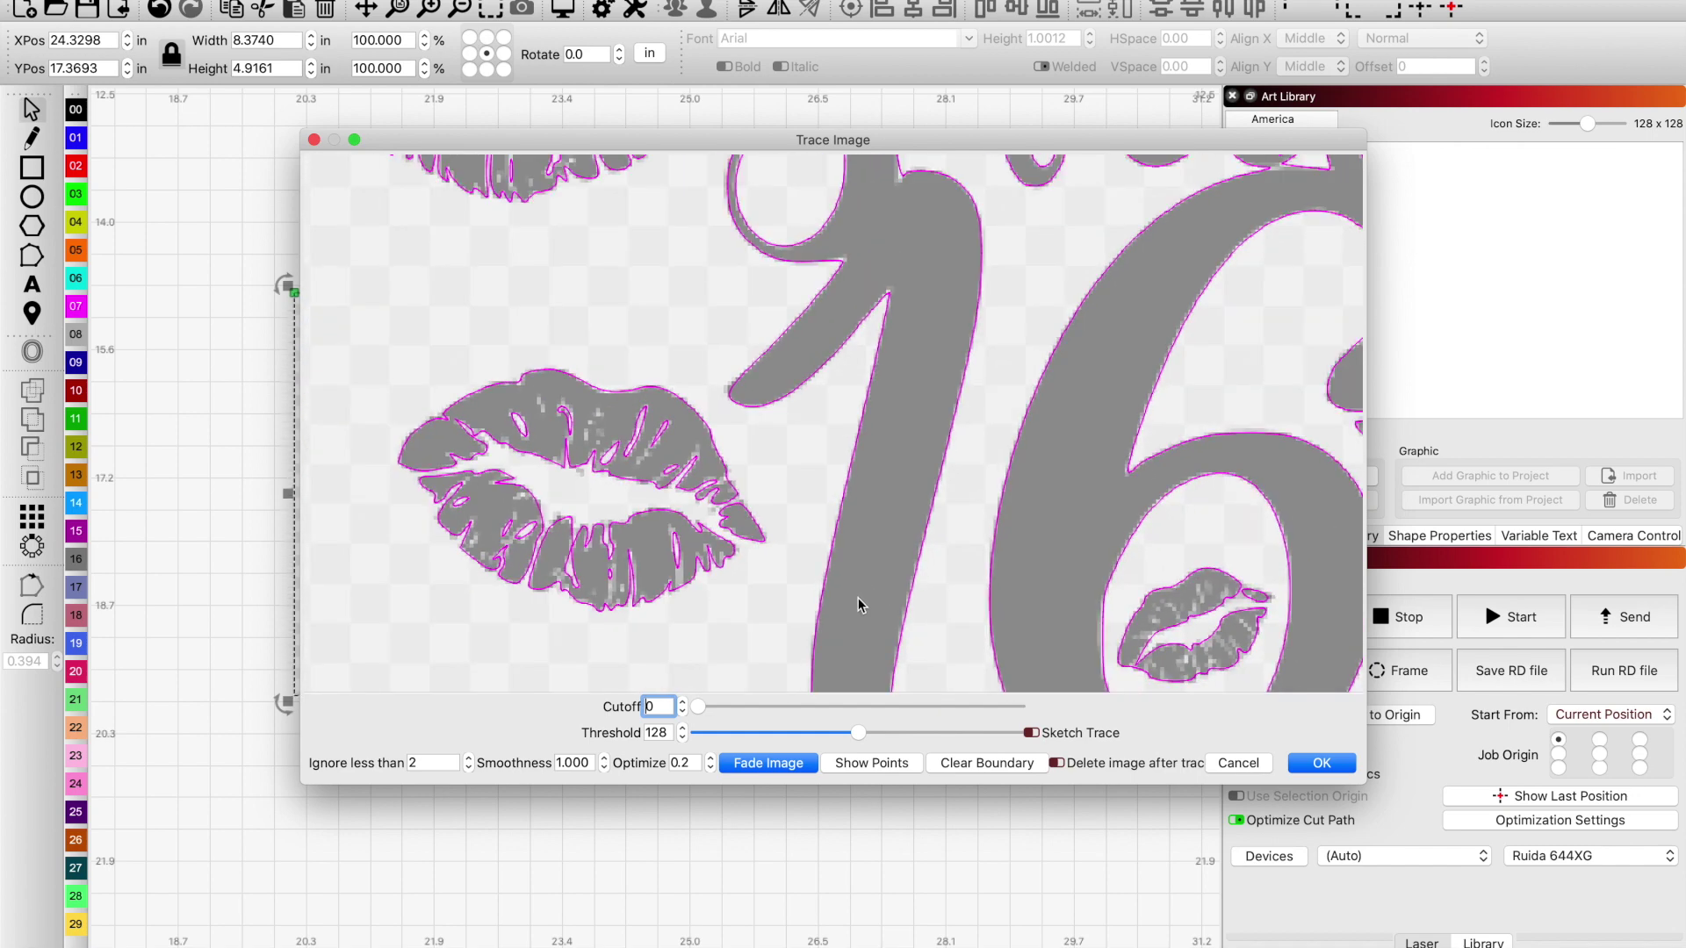
scroll(889, 544, "down", 5)
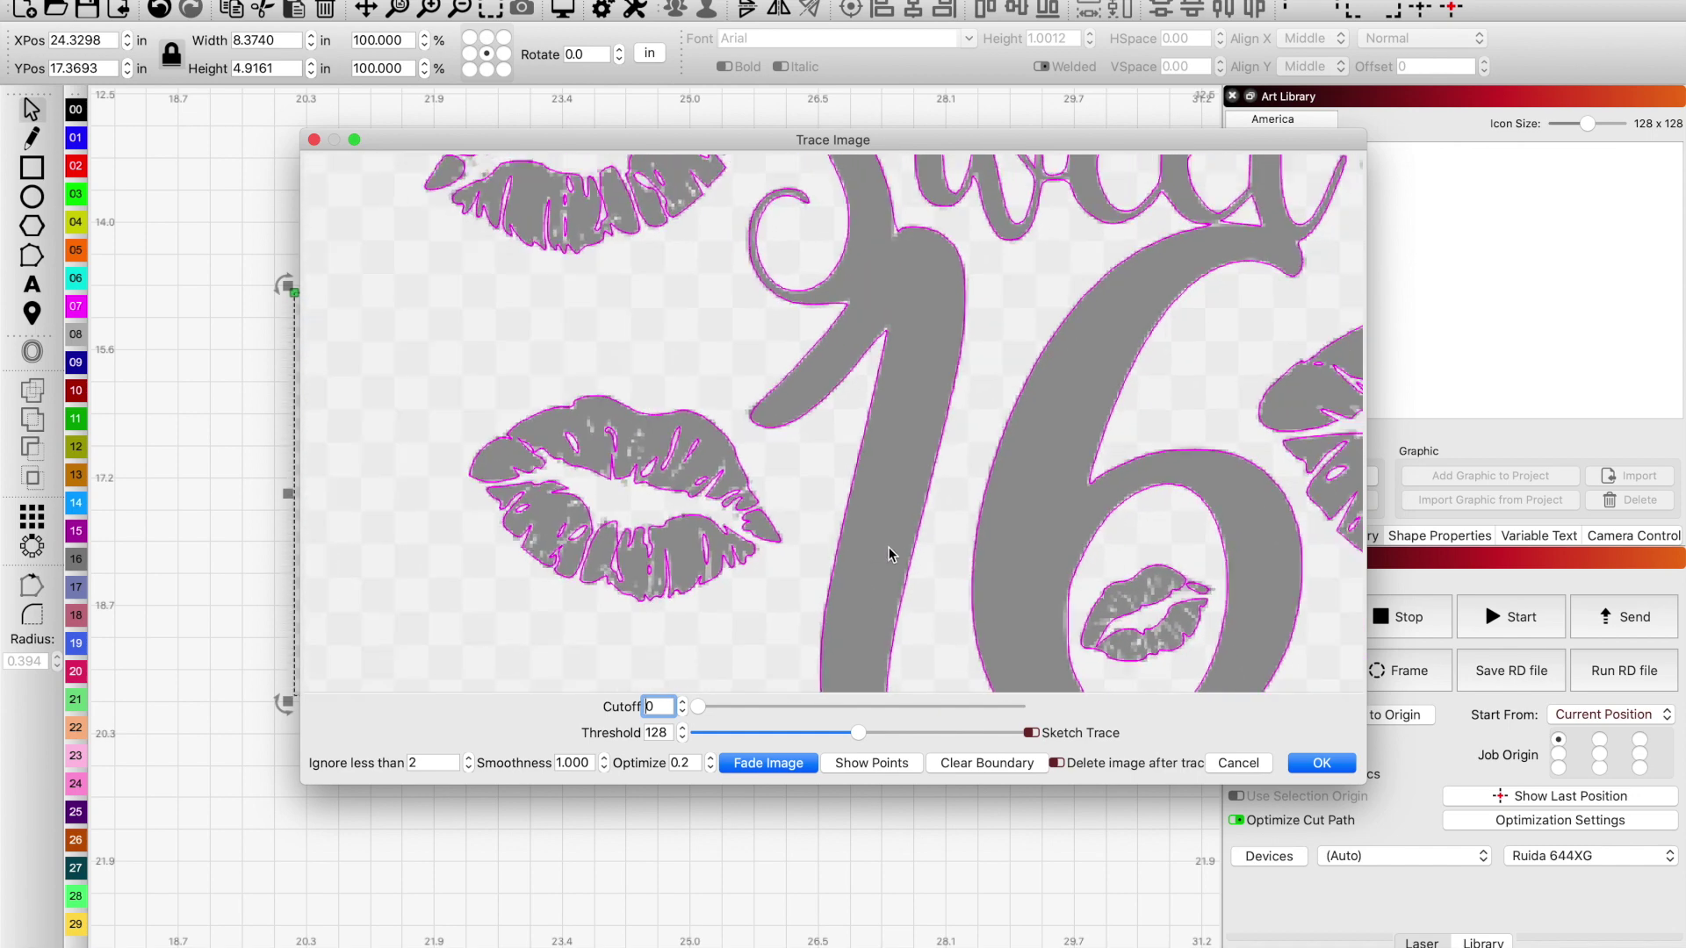
left_click(1326, 765)
left_click_drag(809, 640, 645, 738)
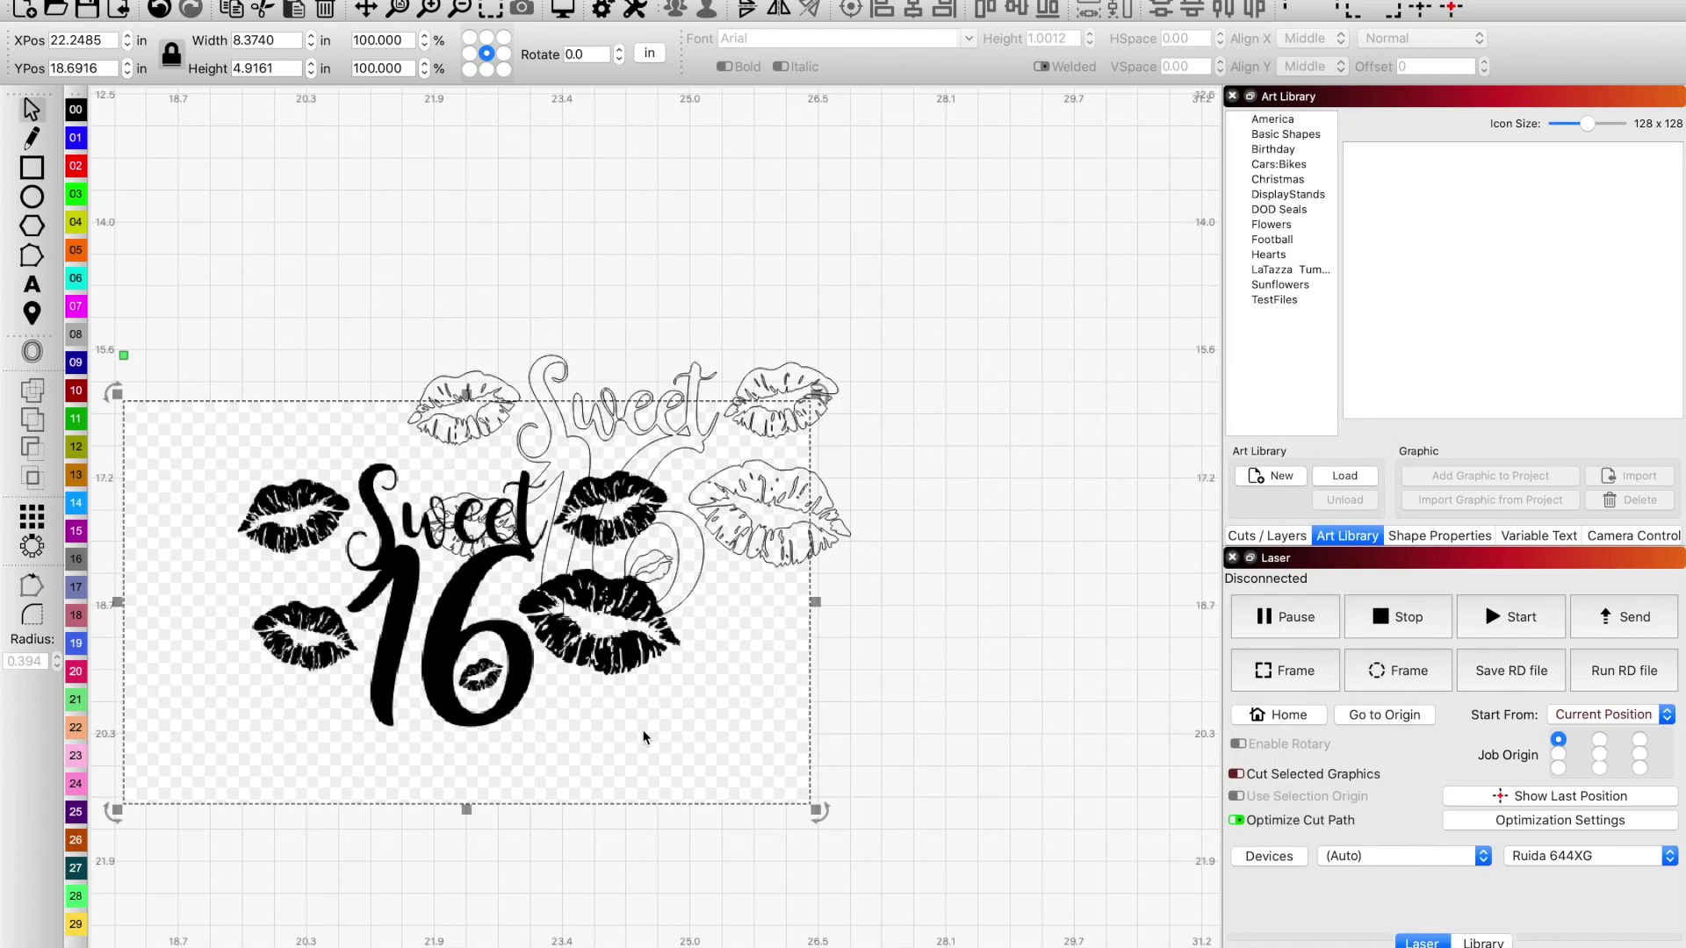
- Delete the original bitmap and import the selected traced design into the Birthday library
key("Delete")
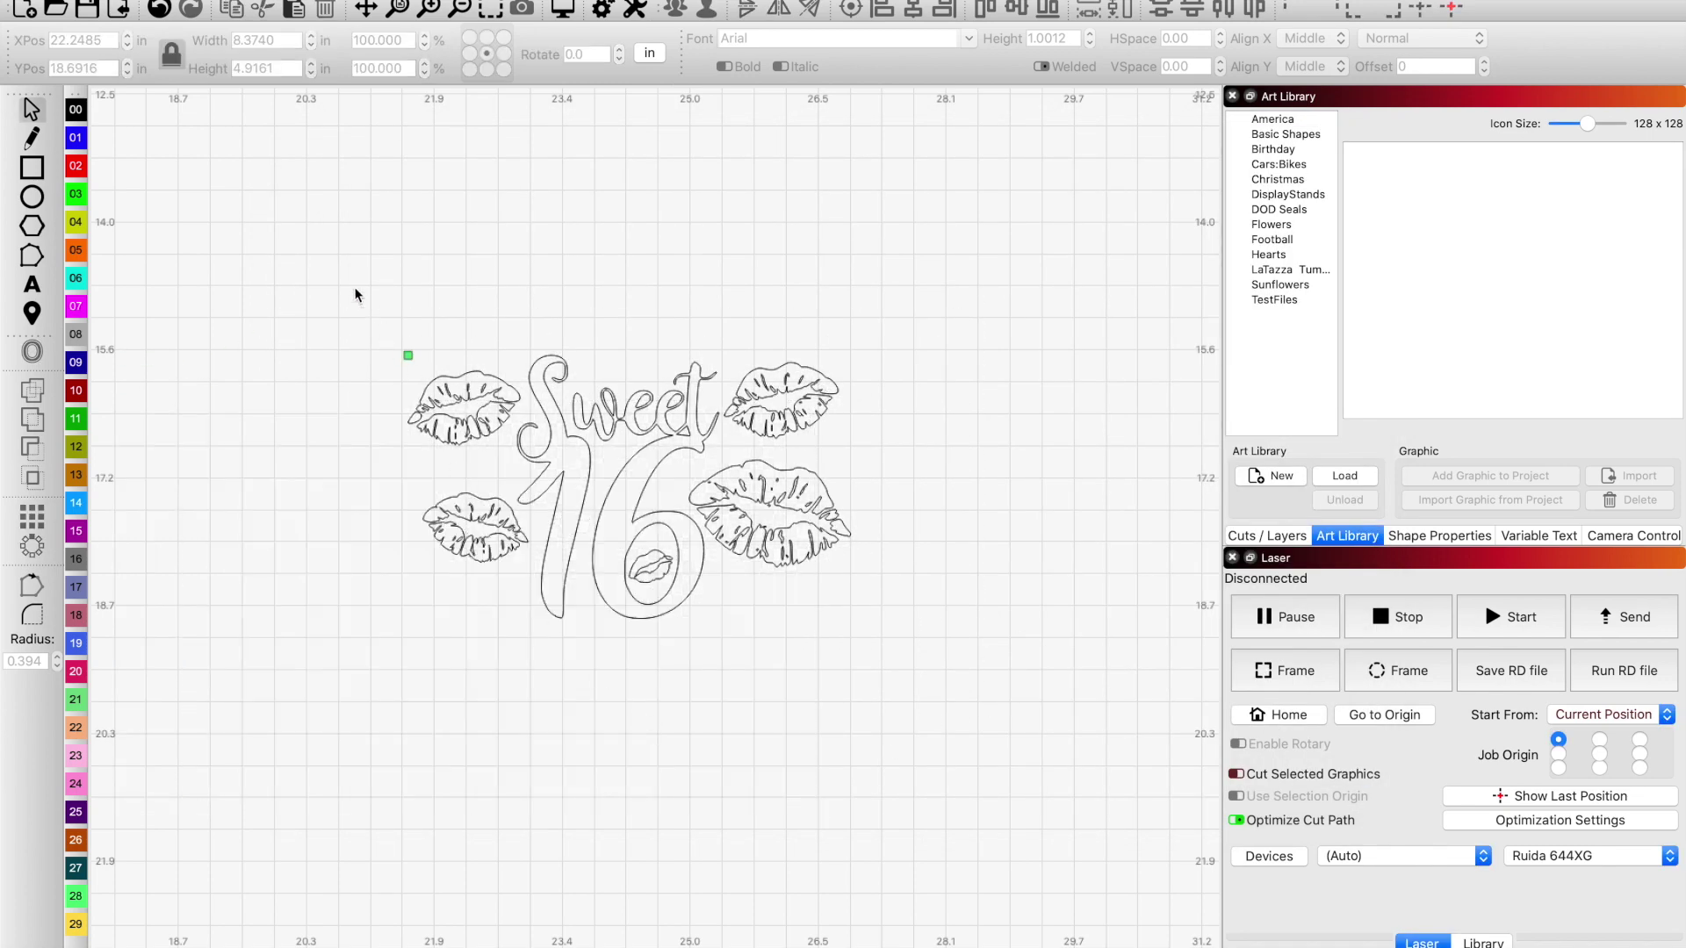
left_click_drag(356, 294, 950, 729)
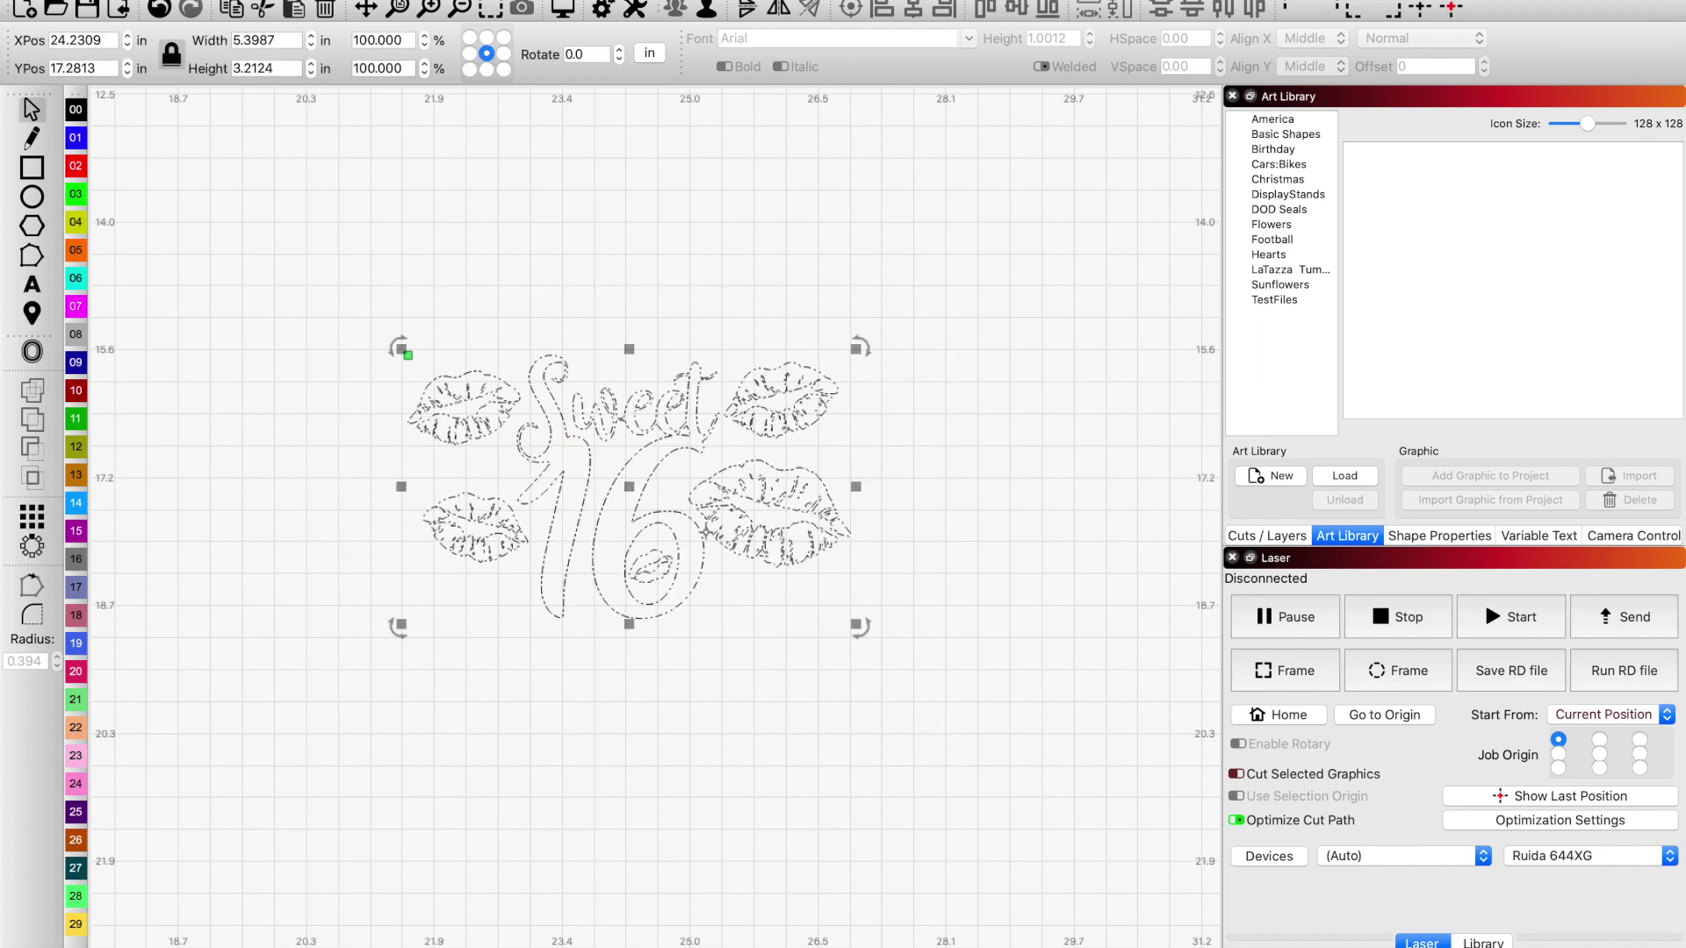
left_click(1286, 149)
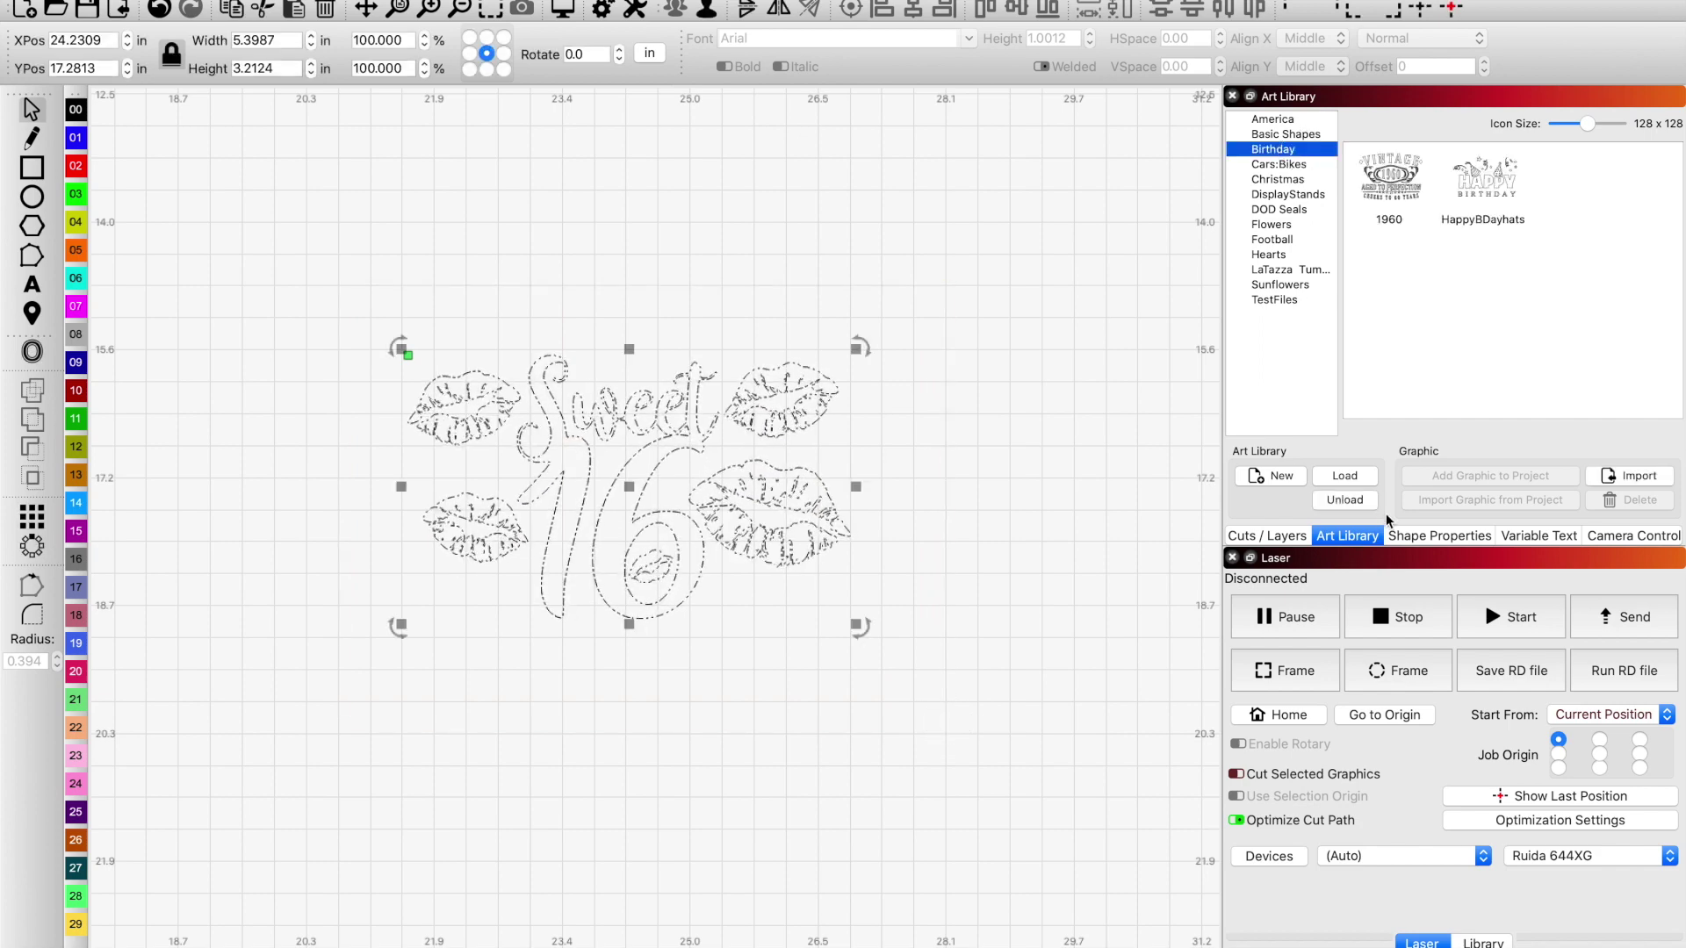
left_click(949, 545)
left_click_drag(321, 234, 1061, 730)
left_click(1544, 507)
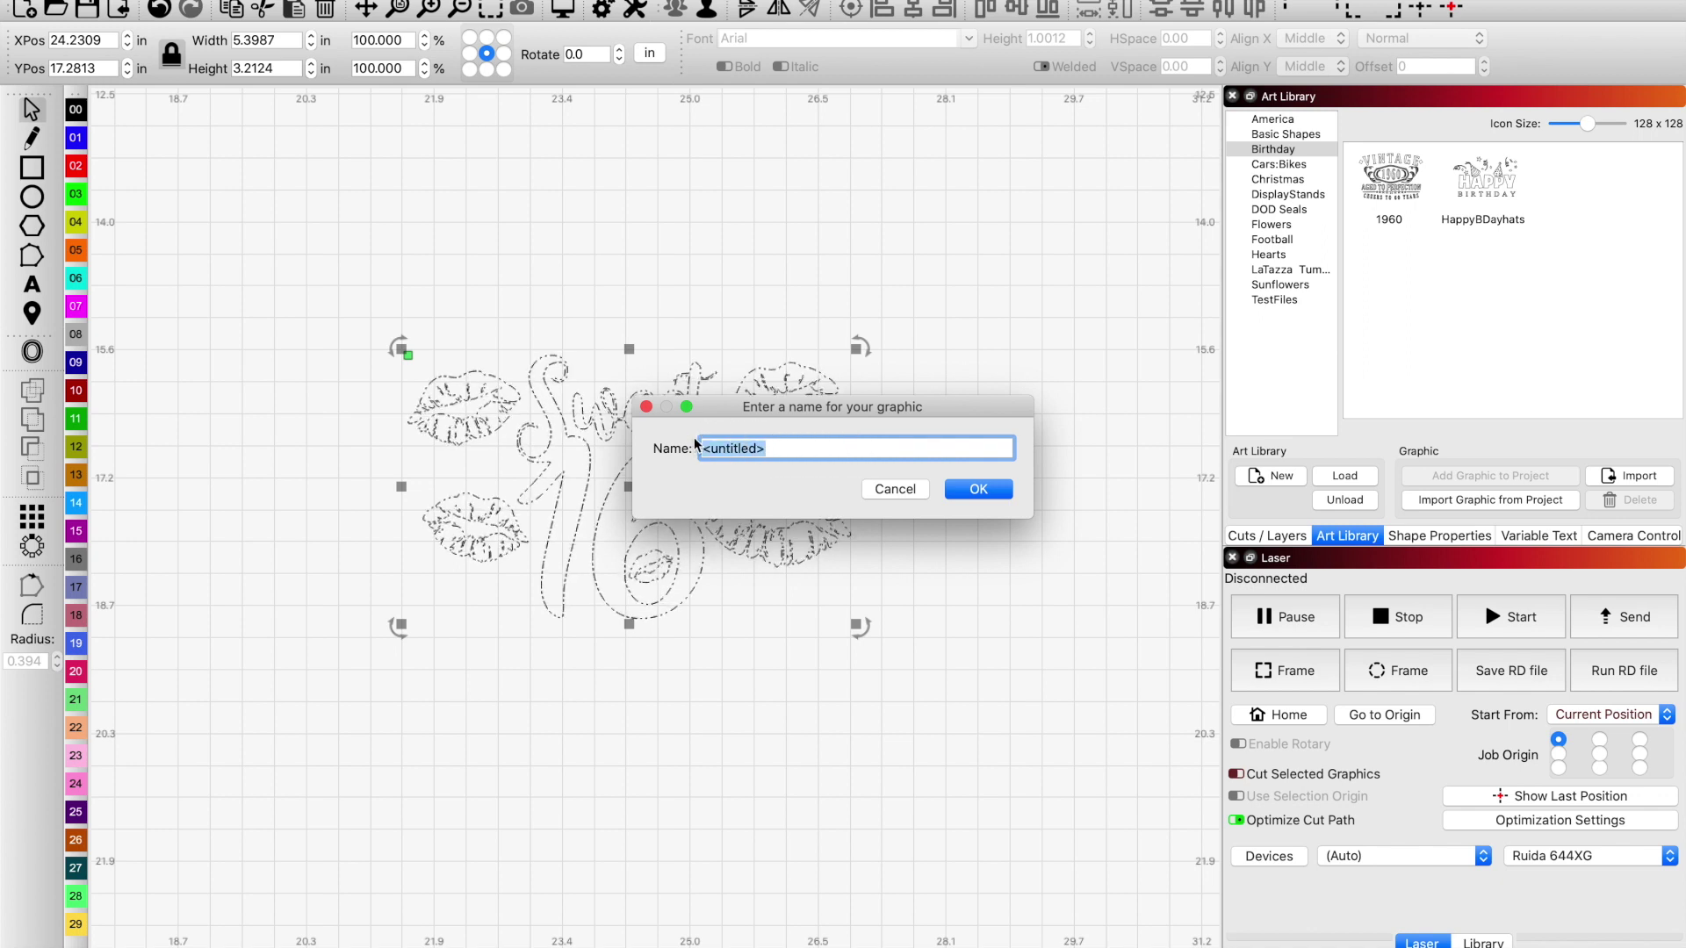
- Name the library graphic 'Sweet16', then delete the traced design from the canvas
type("Sw")
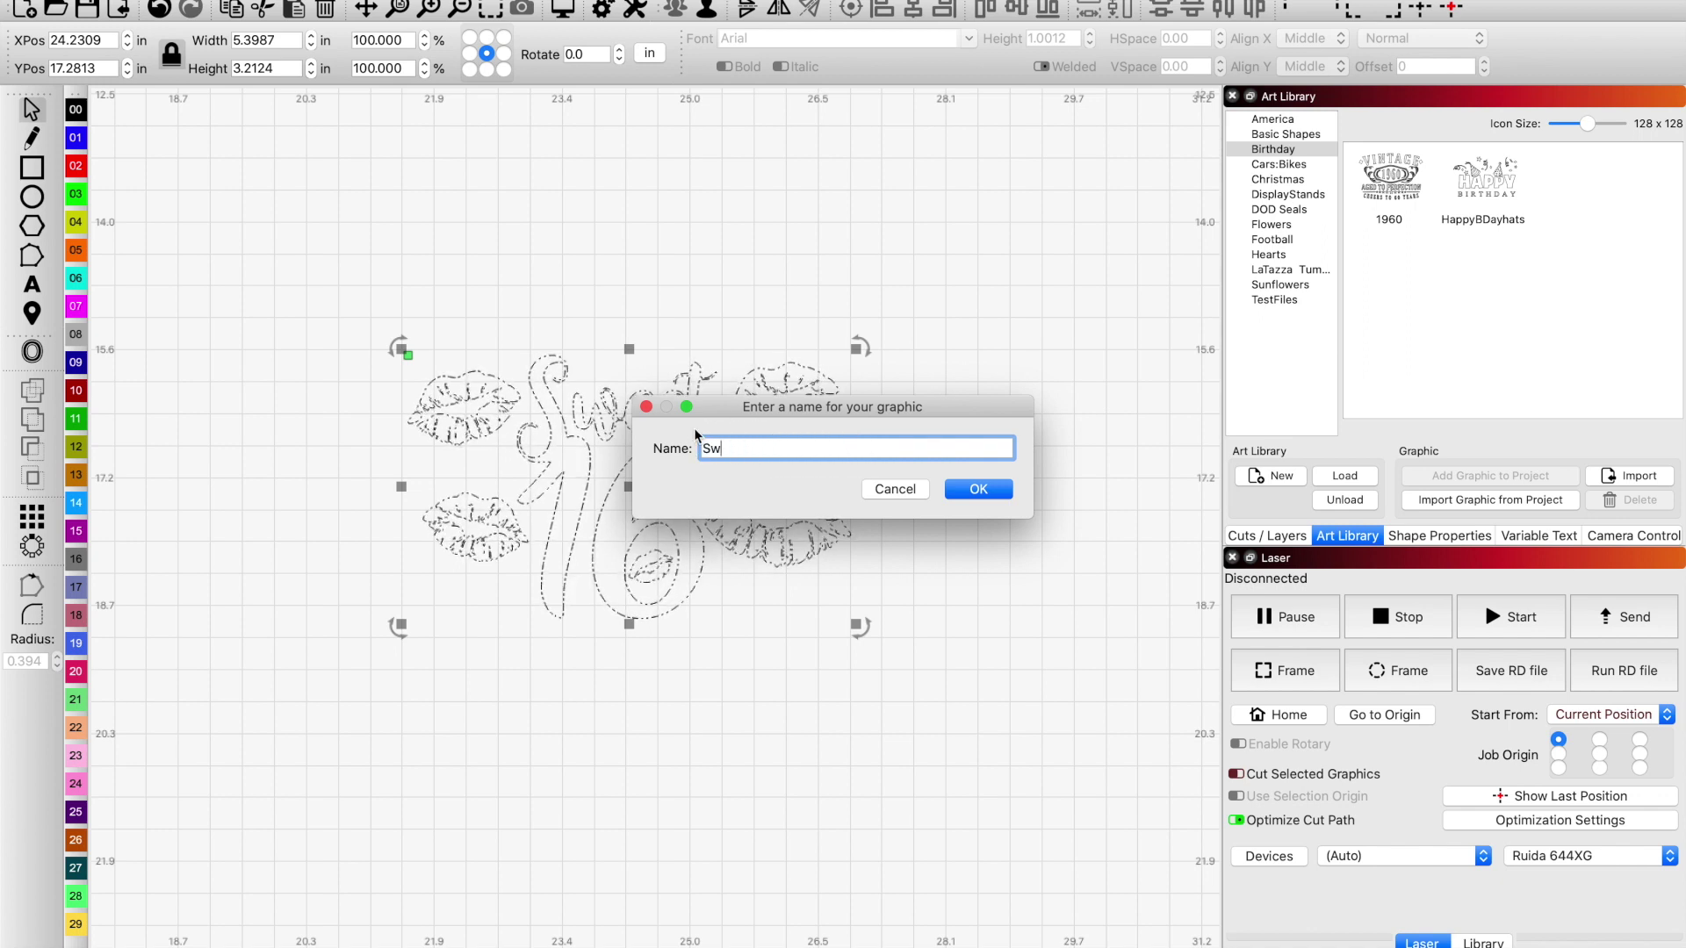
type("eet16")
left_click(989, 493)
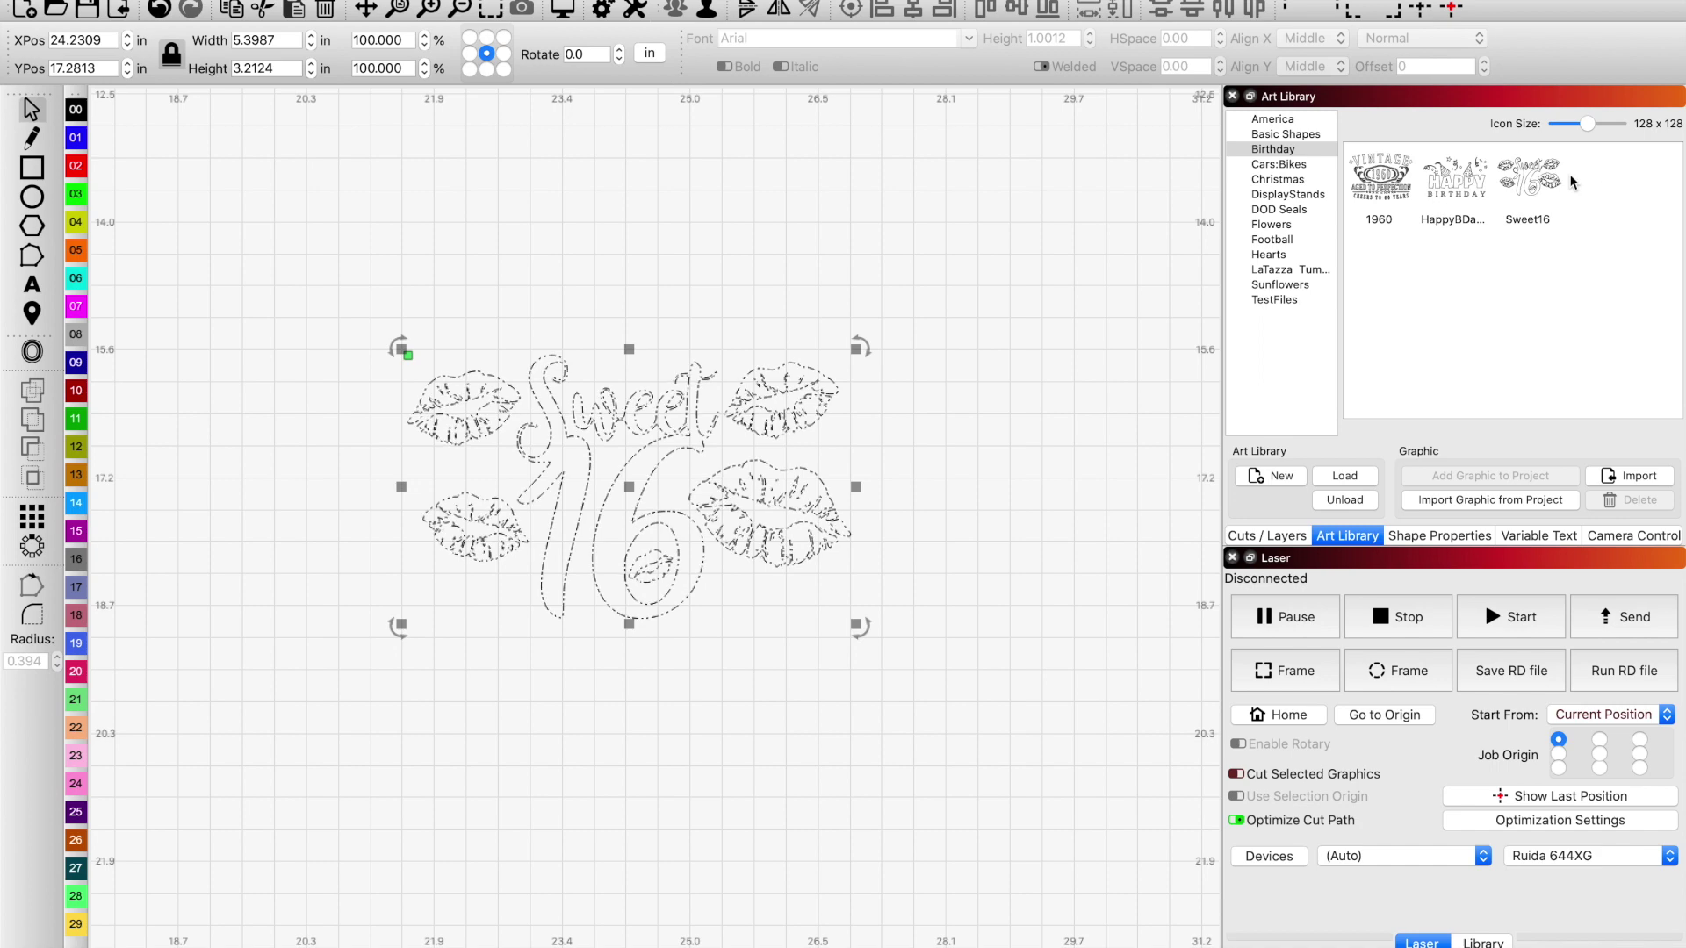
left_click(989, 414)
left_click_drag(209, 291, 1024, 812)
key("Delete")
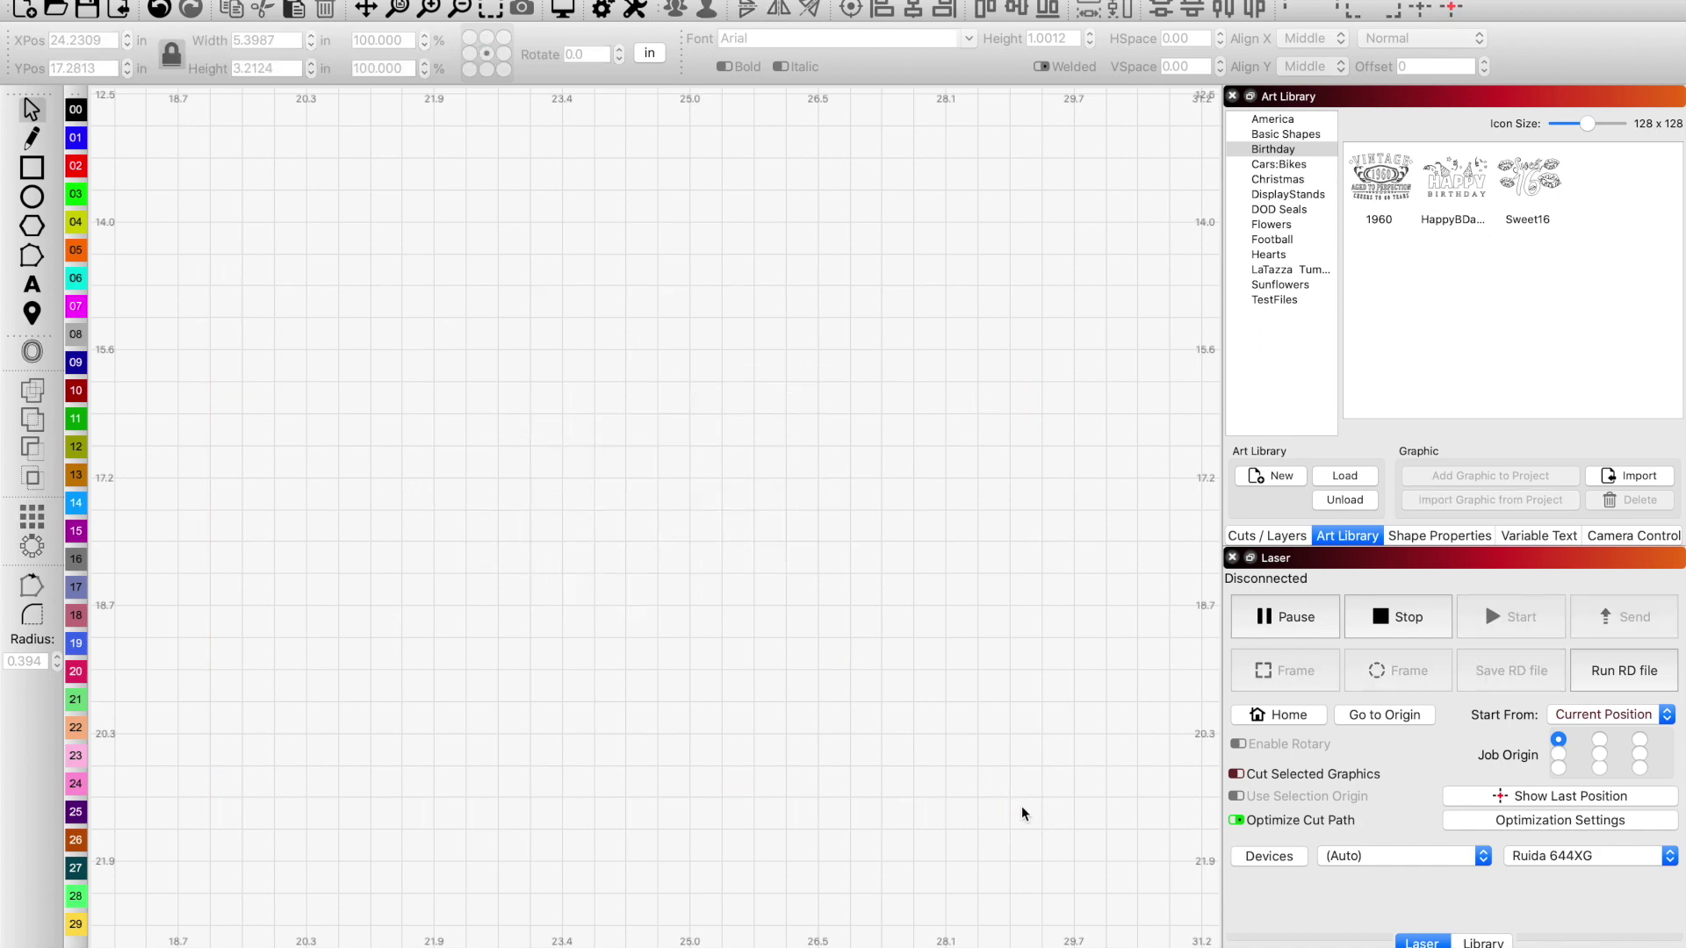